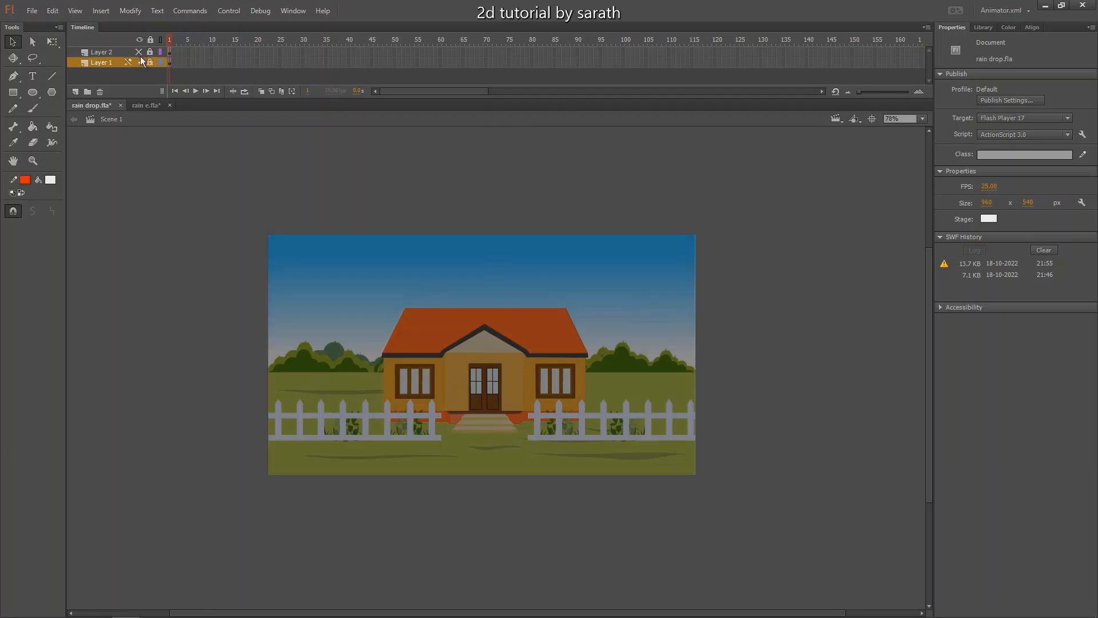
click(139, 62)
click(139, 62)
click(149, 62)
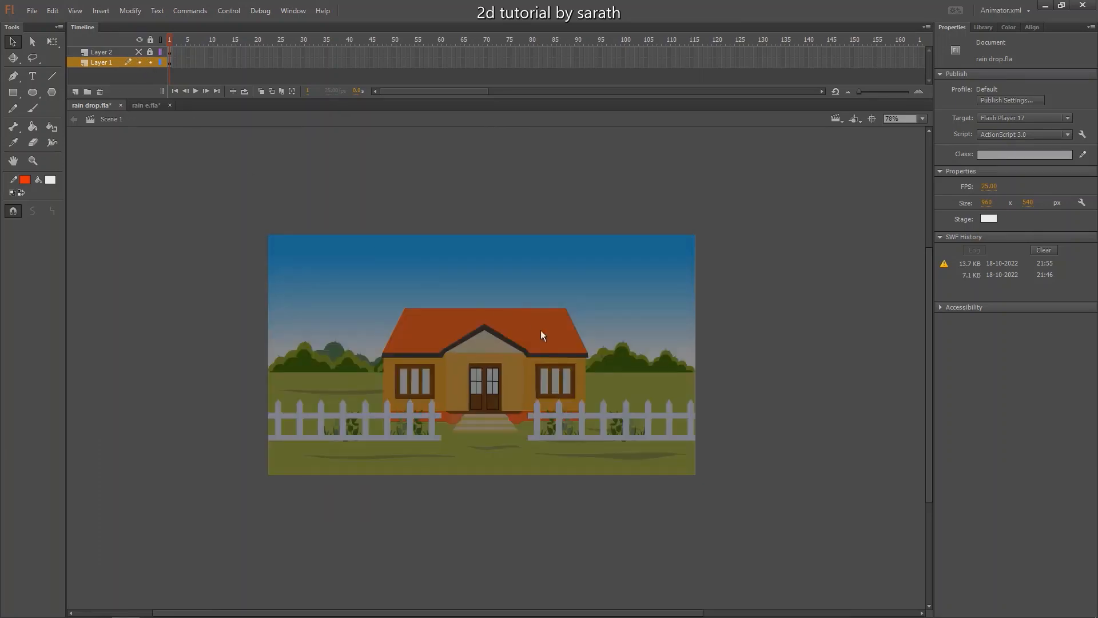
drag(583, 334, 557, 327)
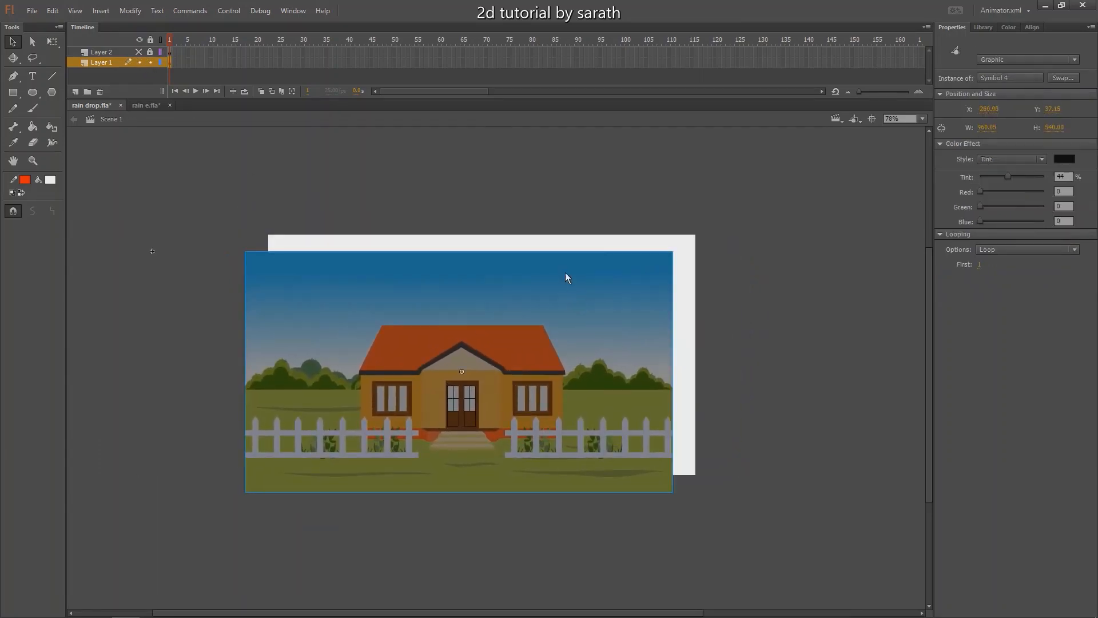
key(ctrl+z)
click(150, 62)
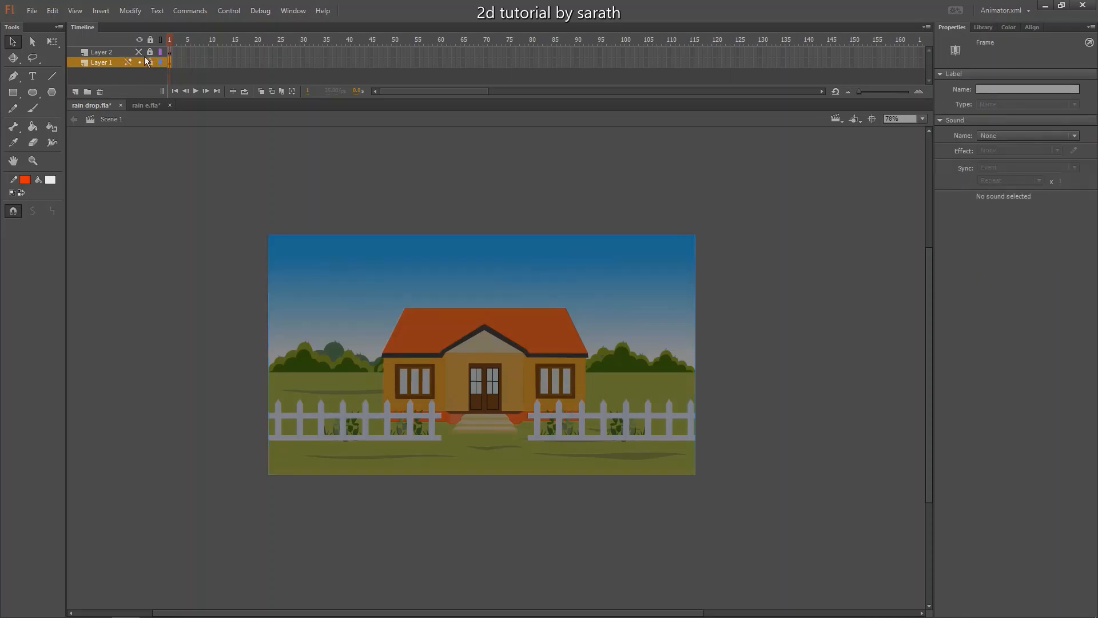
- Show Layer 2's black frame around the stage and add a new layer directly above Layer 1
click(139, 52)
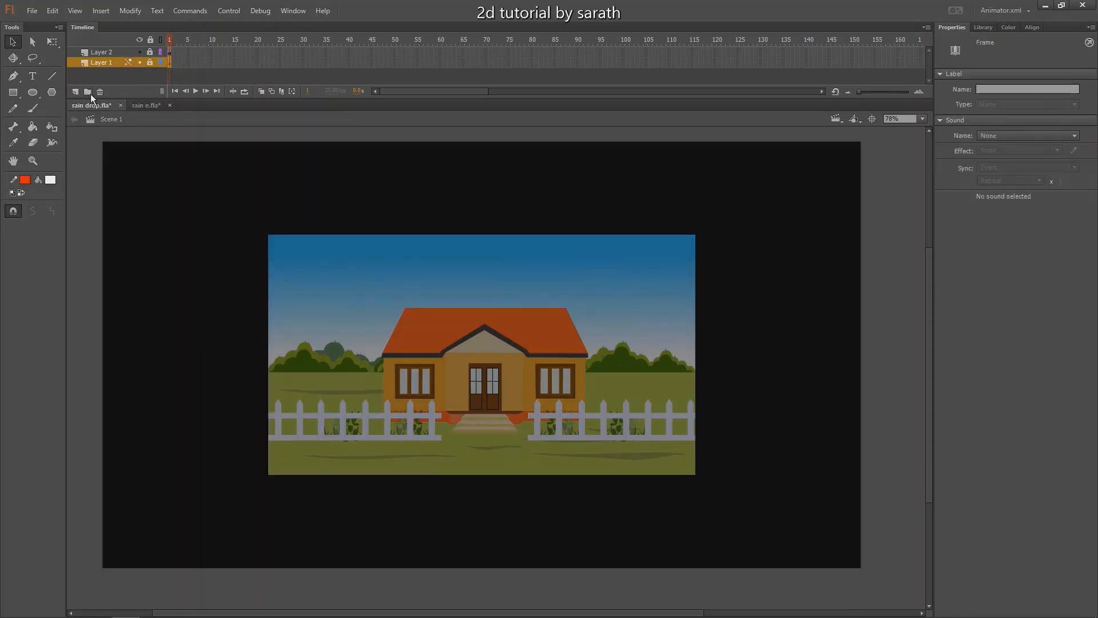
key(ctrl+equal)
drag(218, 203, 264, 242)
click(76, 91)
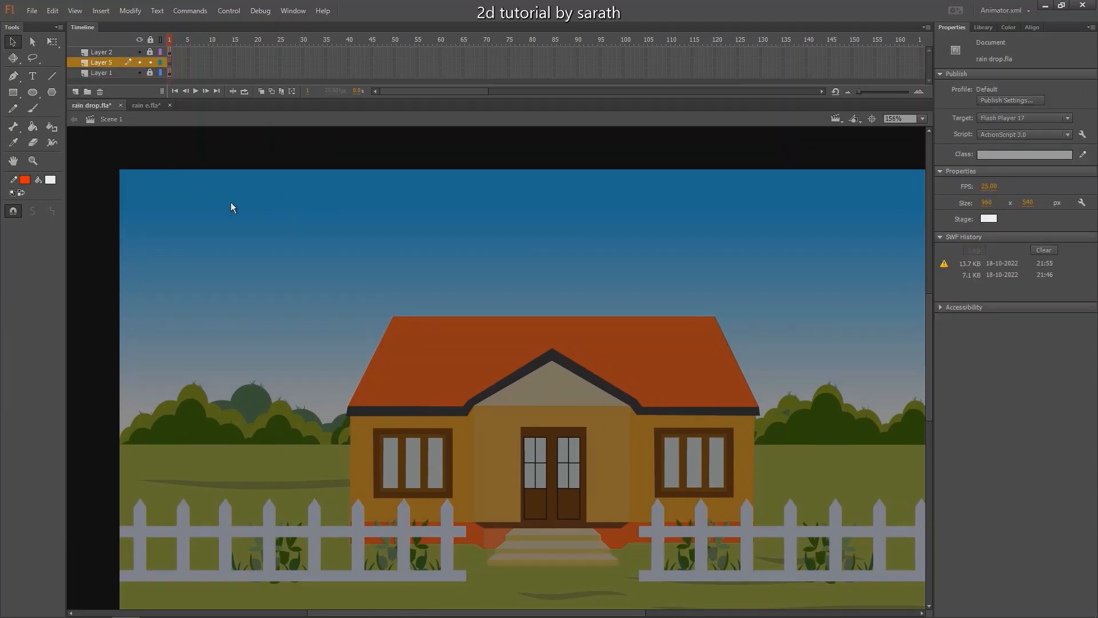
- Draw a thin upright rectangle about 8 by 64 px in the sky above and left of the house roof
drag(231, 202, 224, 198)
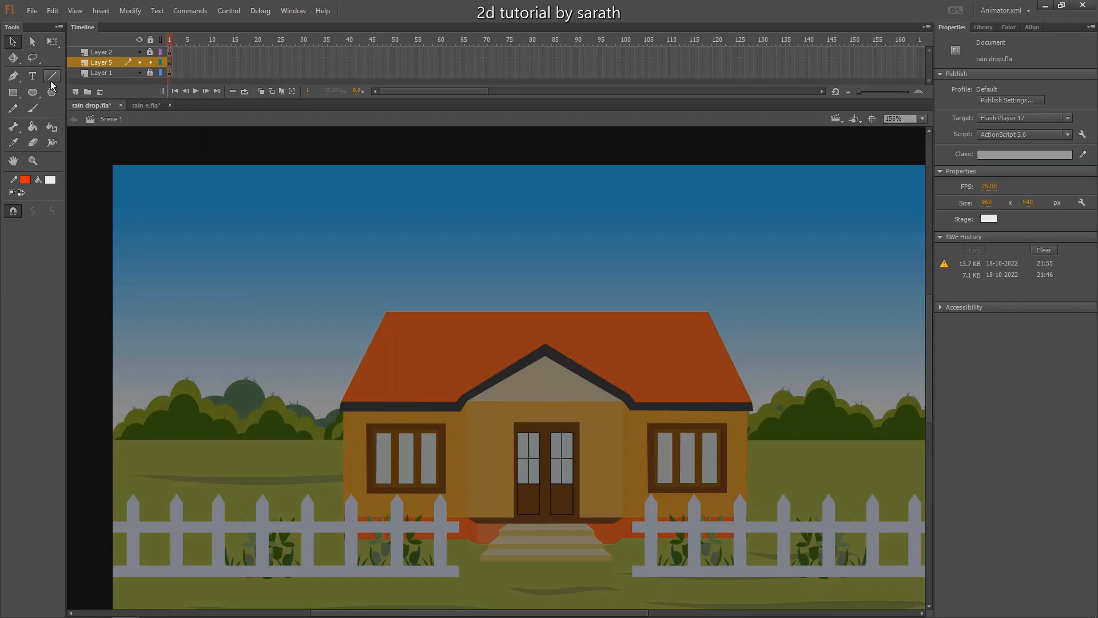
click(13, 93)
drag(305, 210, 314, 266)
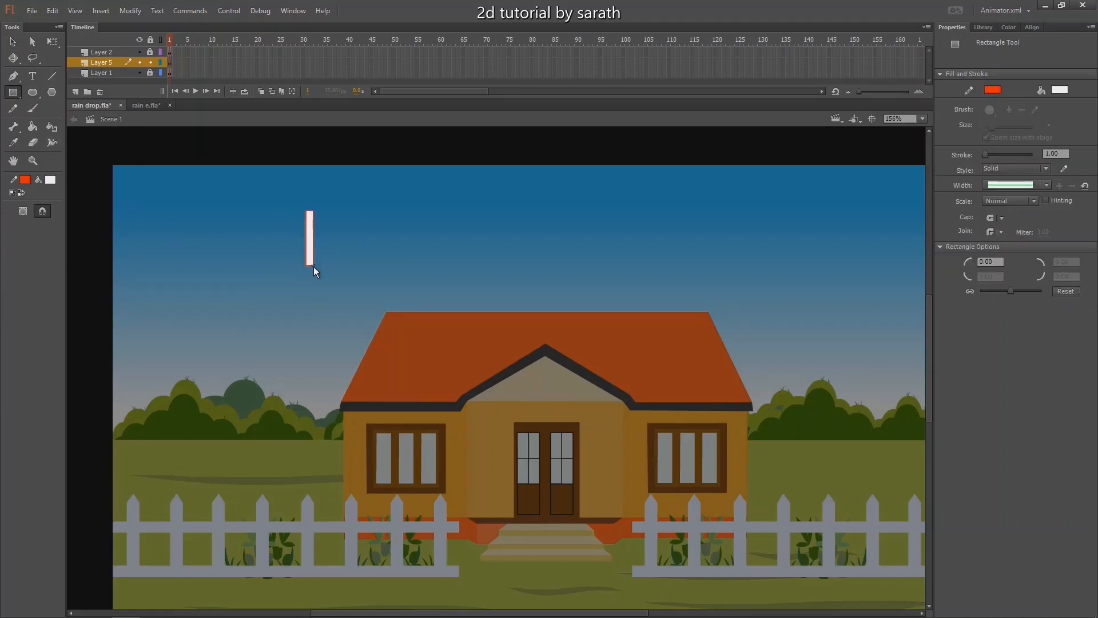
- Delete the red outline around the thin rectangle, keeping only its white fill
key(v)
click(309, 262)
key(ctrl+equal)
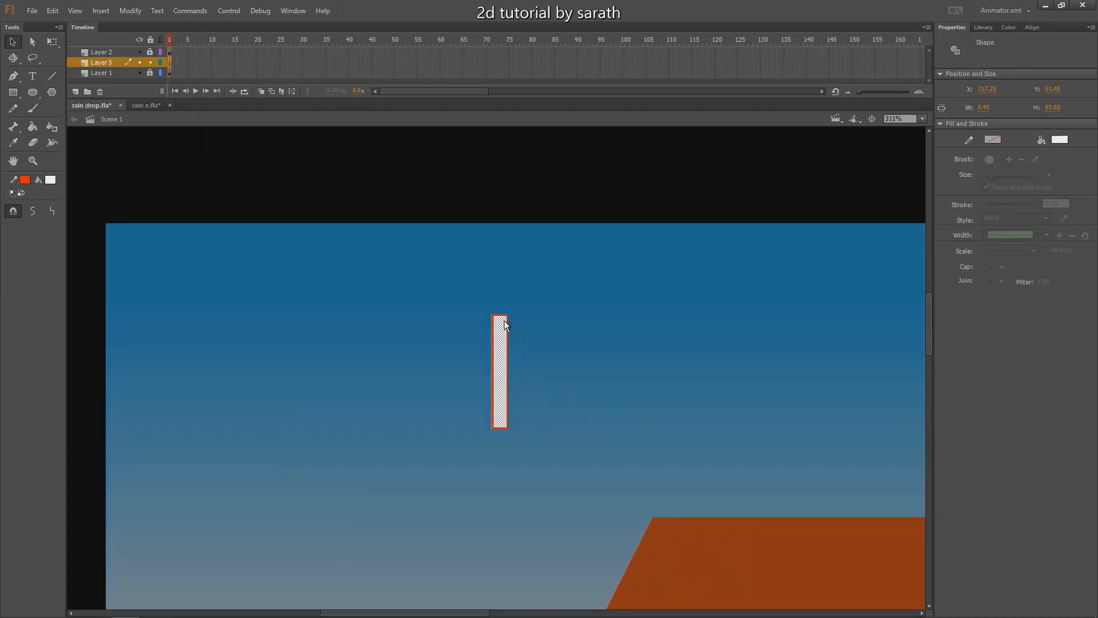
click(506, 326)
drag(511, 282, 482, 206)
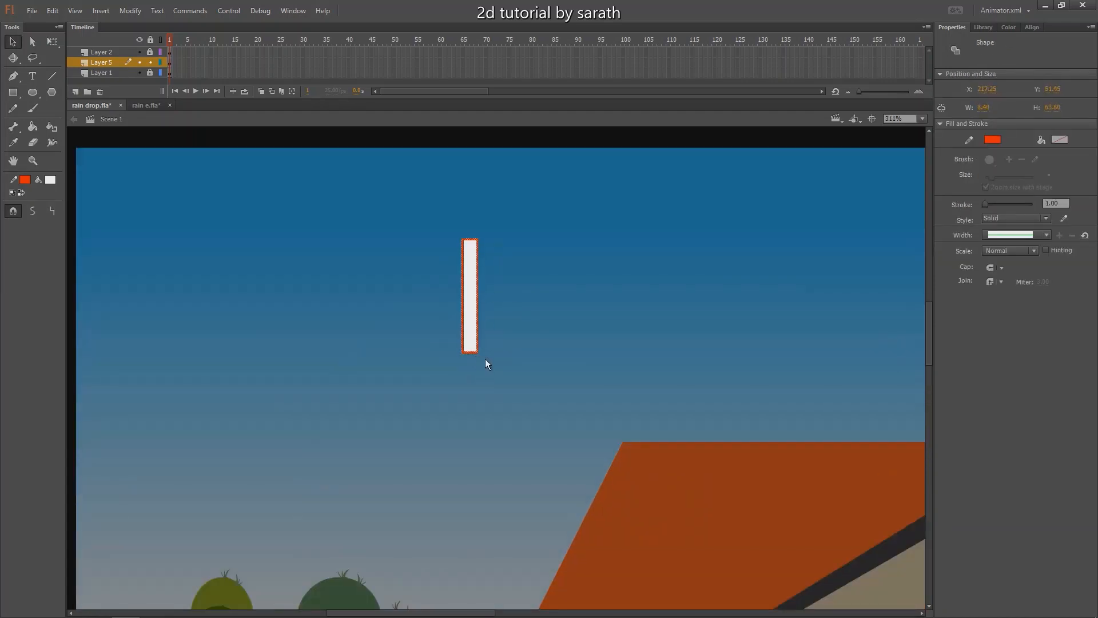
key(Delete)
- Reshape the white rectangle into a slanted raindrop streak with a sharp upper tip and a rounded lower end
scroll(492, 335, down, 1)
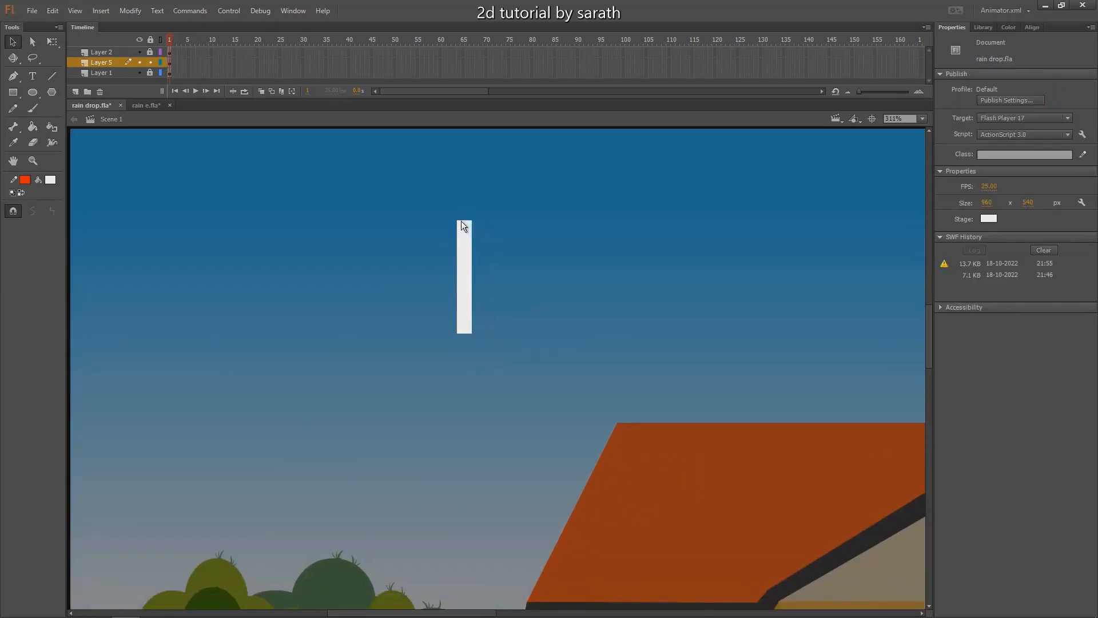
drag(461, 221, 470, 220)
drag(457, 337, 456, 346)
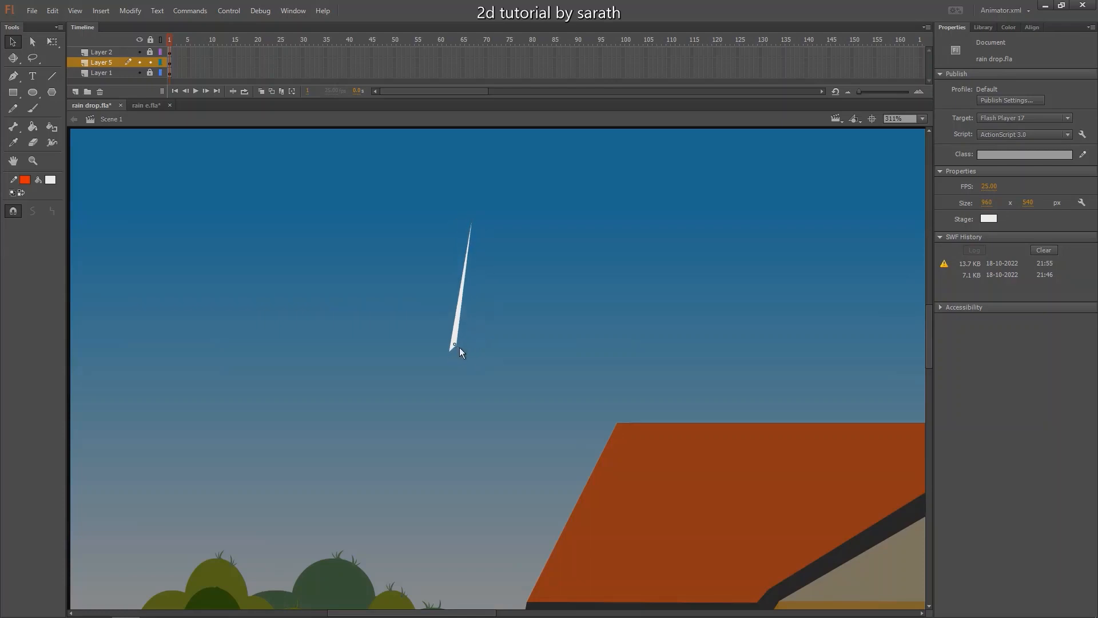
click(458, 347)
key(ctrl+=)
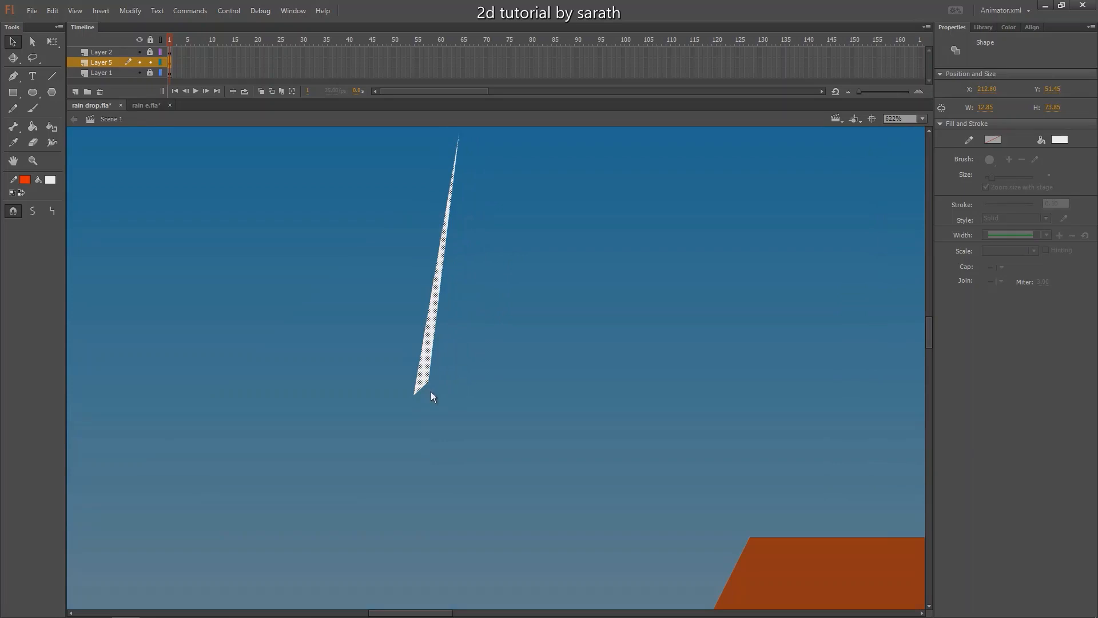
click(430, 388)
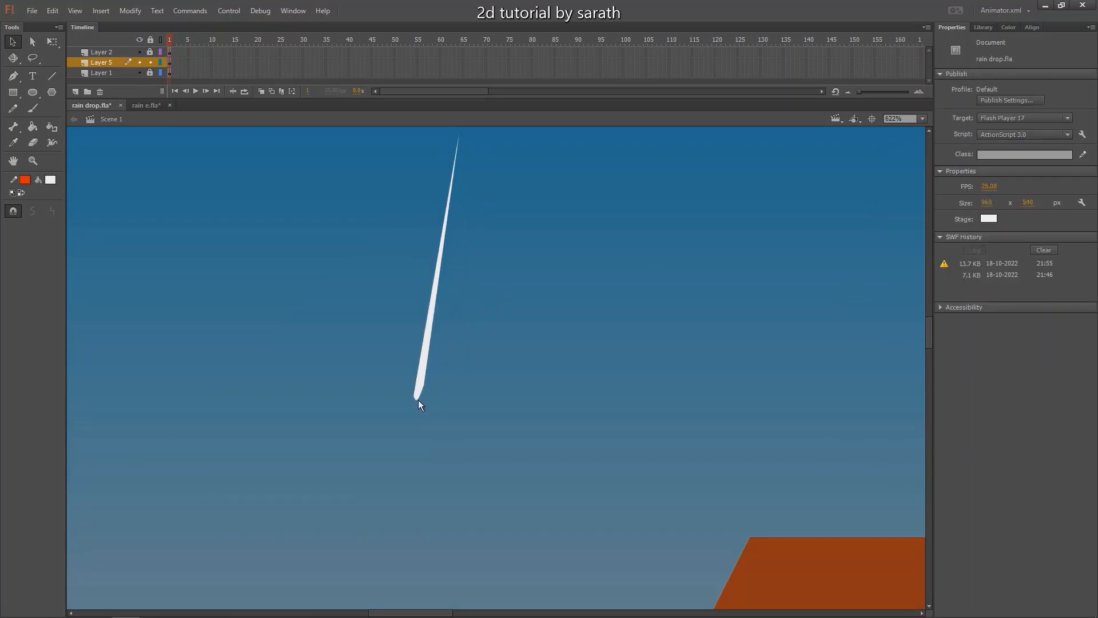
- Convert the raindrop shape into a graphic symbol
key(ctrl+minus)
key(ctrl+minus)
key(ctrl+minus)
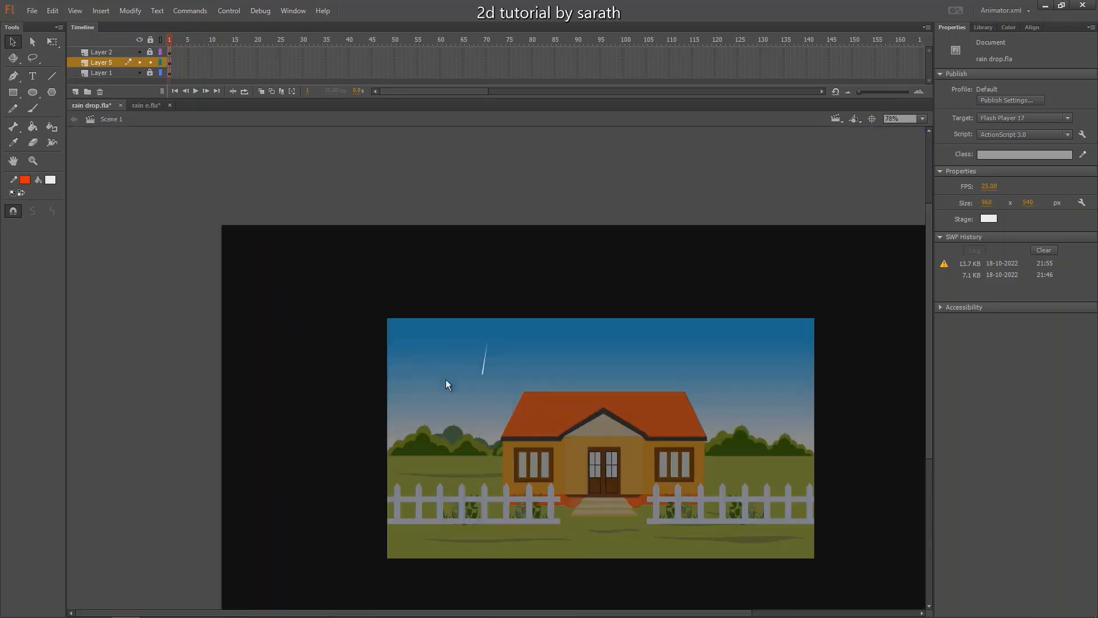
drag(518, 319, 408, 422)
key(ctrl+=)
key(ctrl+=)
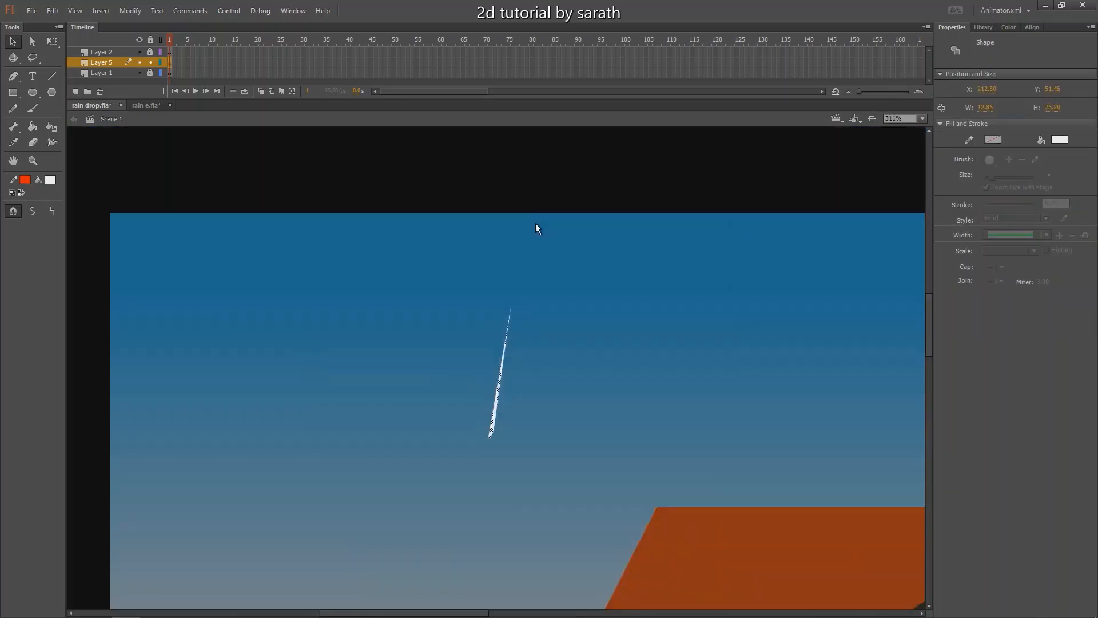
drag(531, 256, 466, 204)
drag(432, 361, 405, 371)
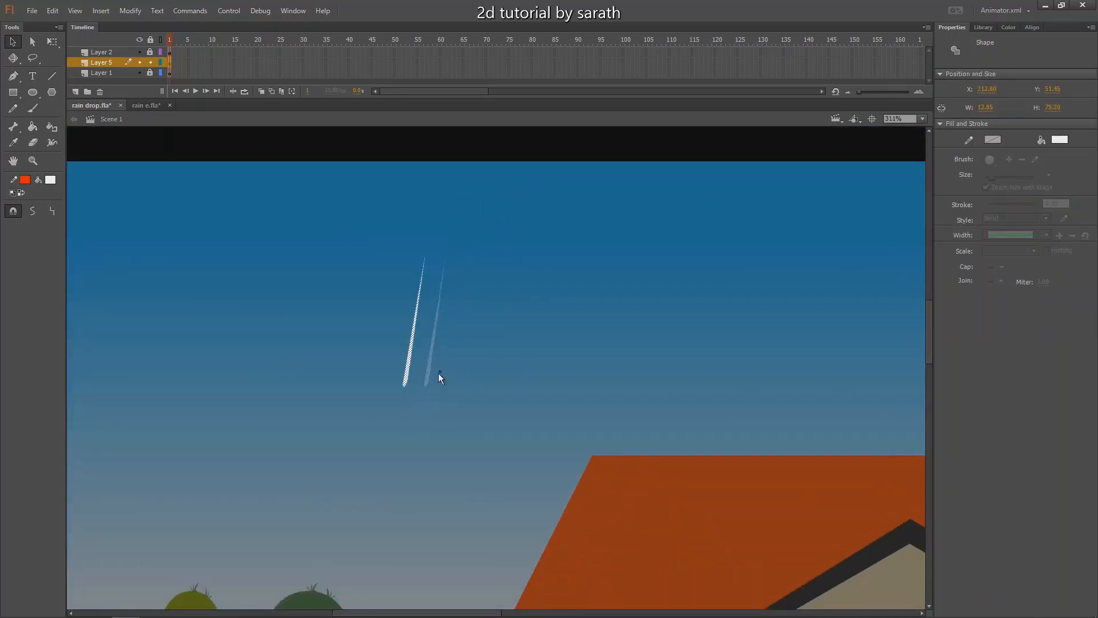
key(ctrl+z)
key(F8)
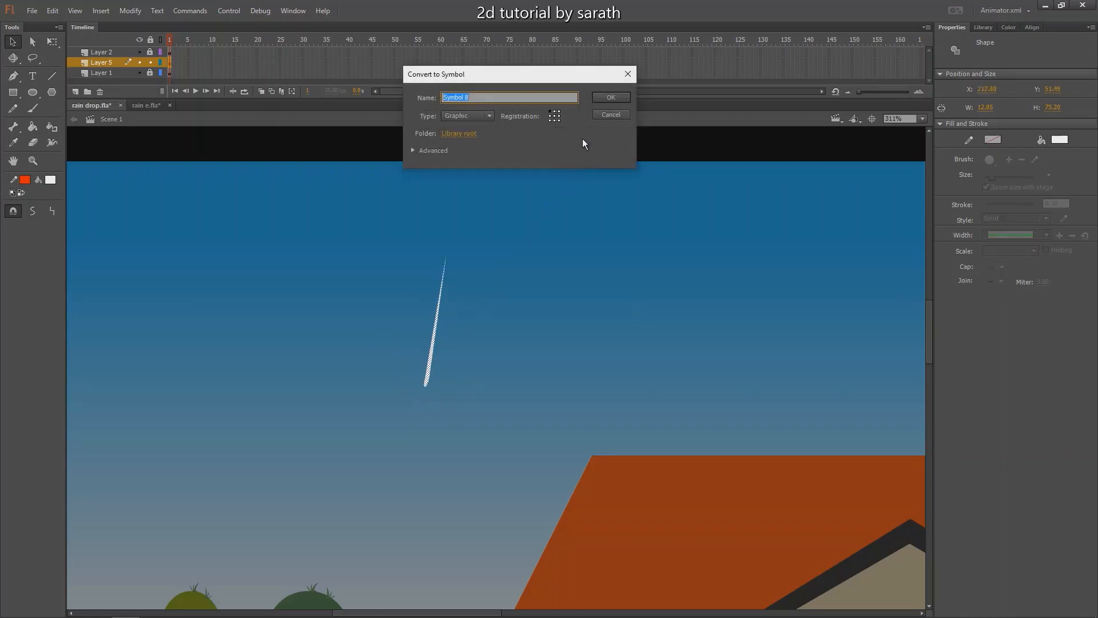
click(611, 98)
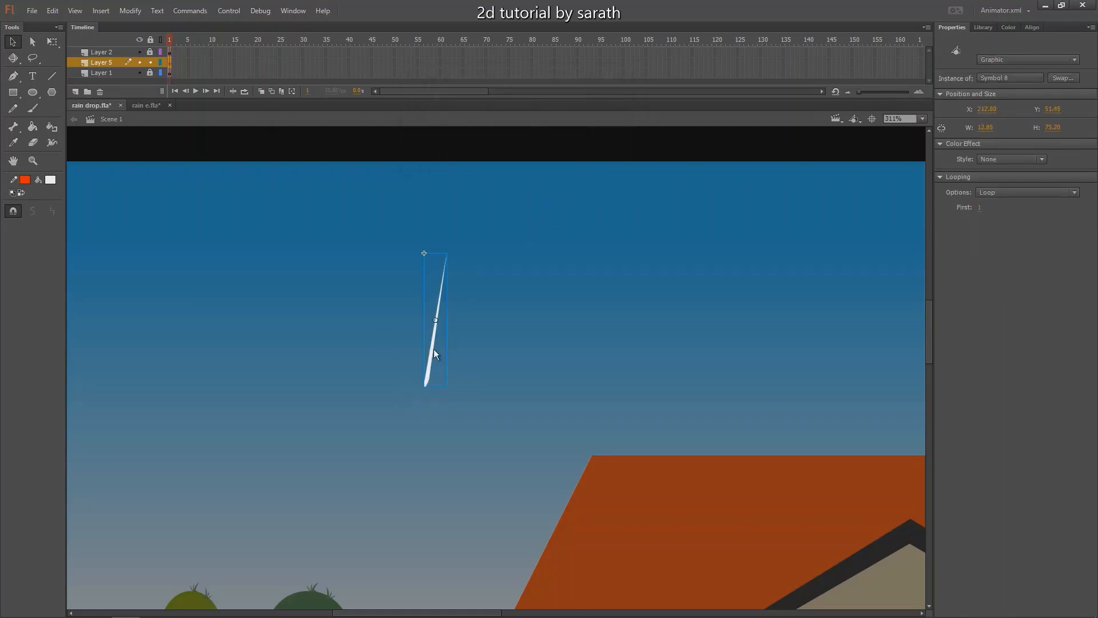
- Inside the raindrop symbol, shift the shape left to about X -15 and convert it into a nested graphic symbol
drag(430, 379, 406, 360)
double_click(399, 359)
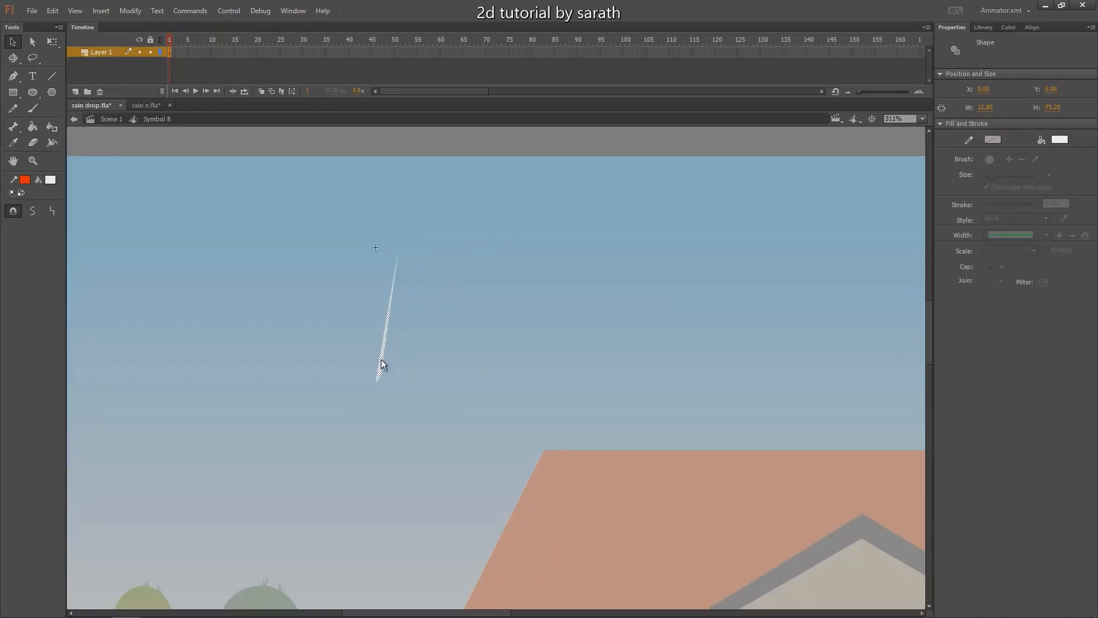
drag(380, 367, 339, 369)
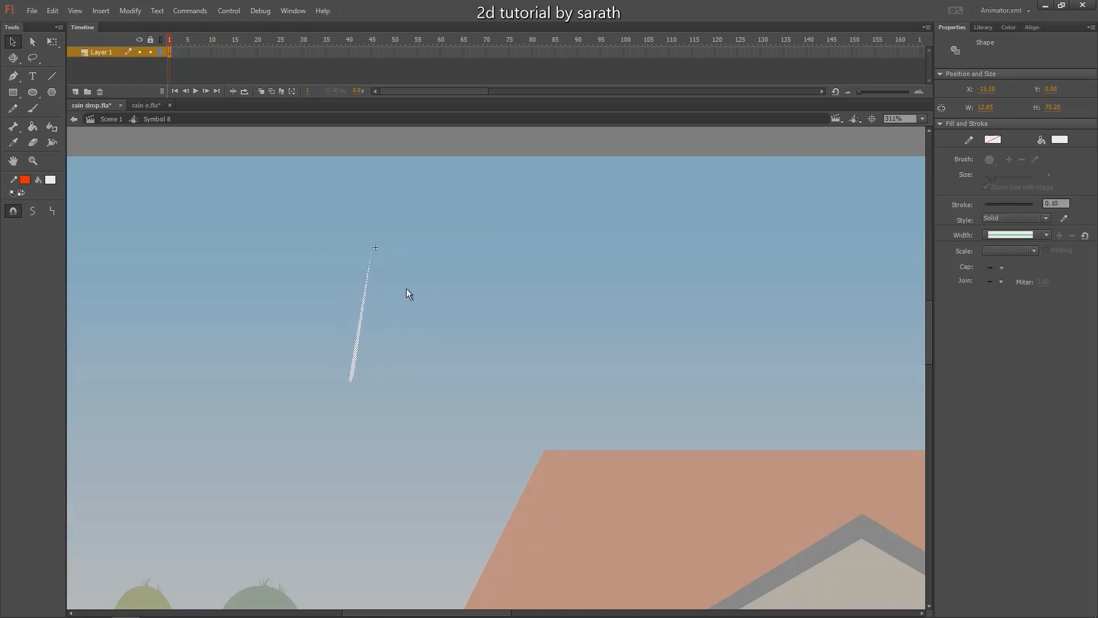
key(F8)
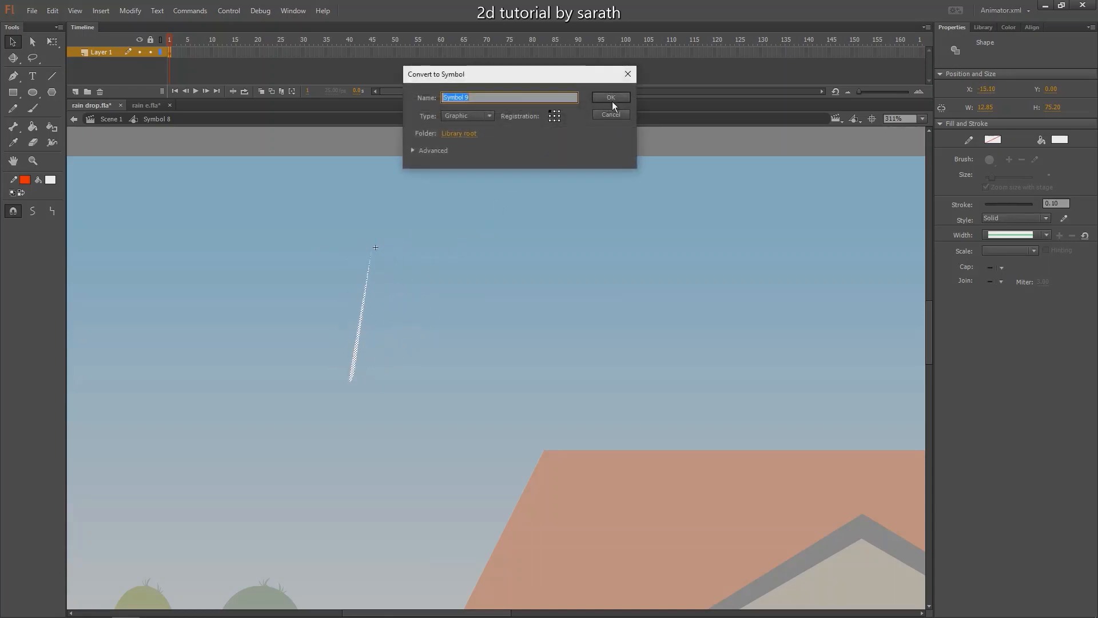
click(610, 96)
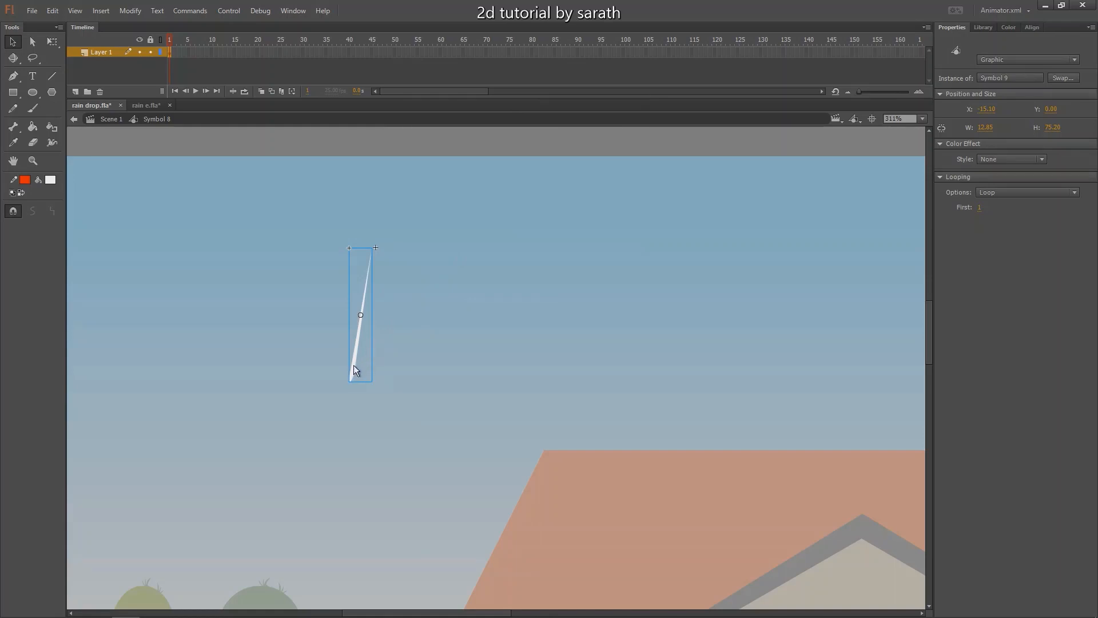
- Open the nested raindrop symbol and convert its shape into another graphic symbol one level deeper
drag(353, 355, 344, 377)
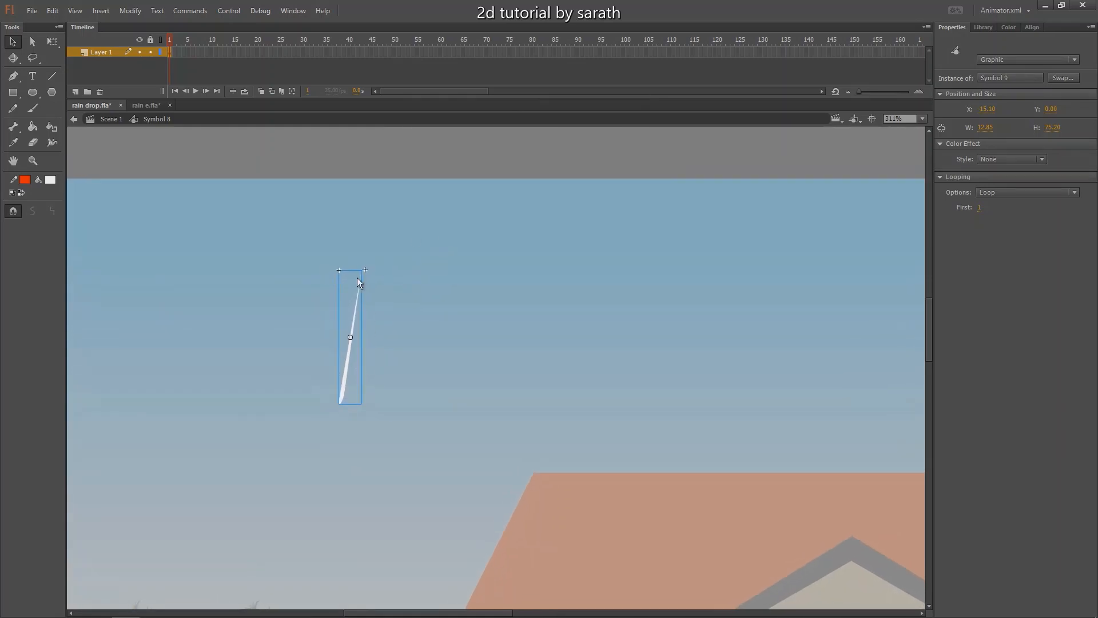
double_click(344, 394)
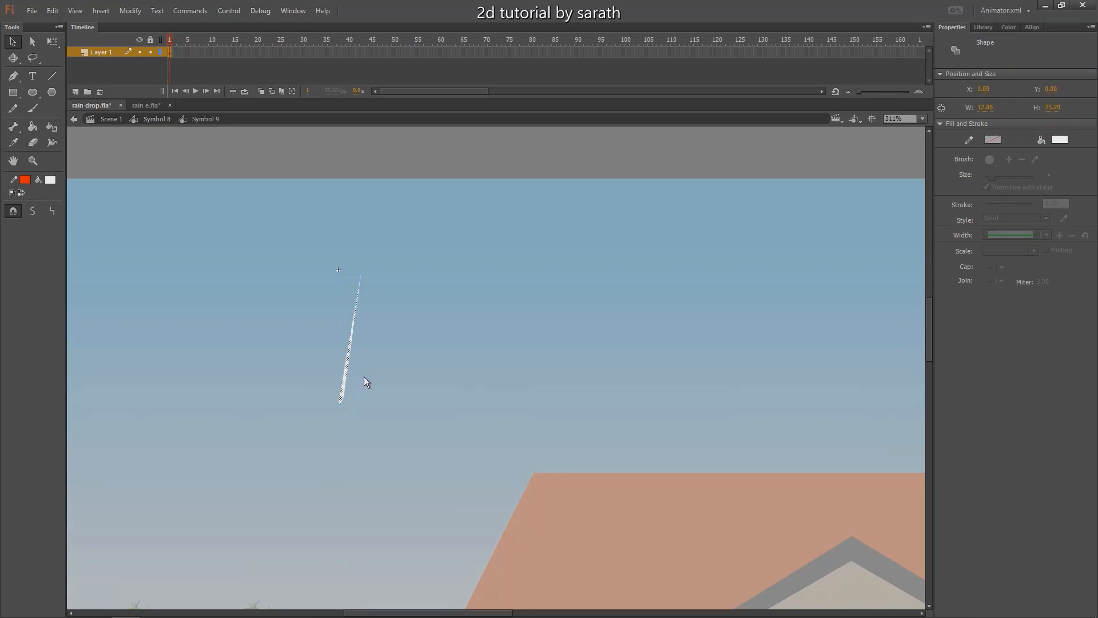
key(F8)
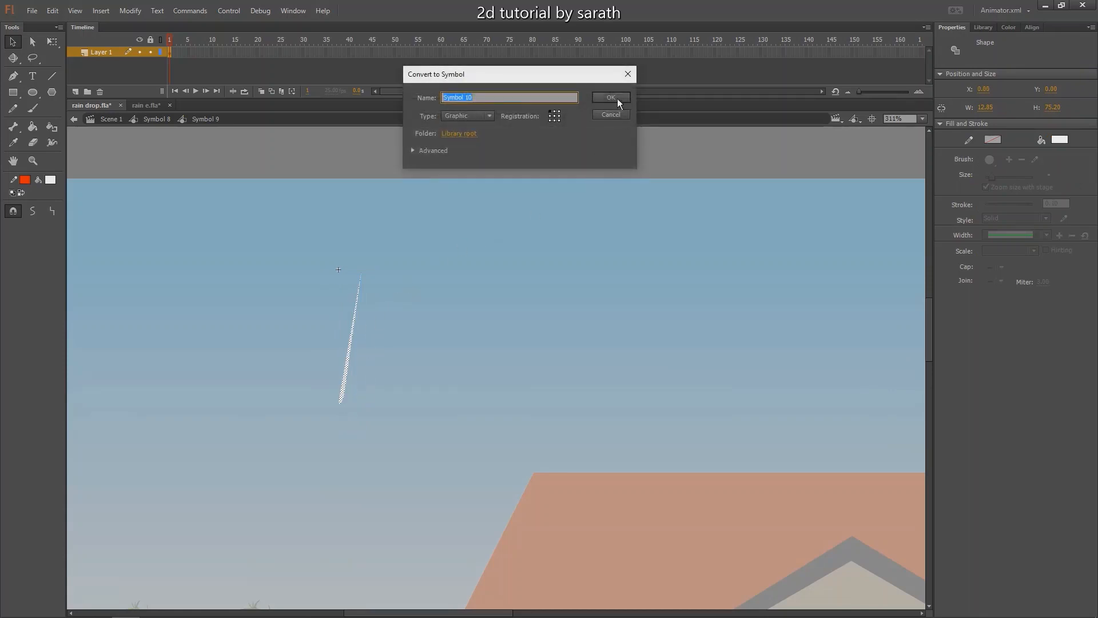
click(611, 97)
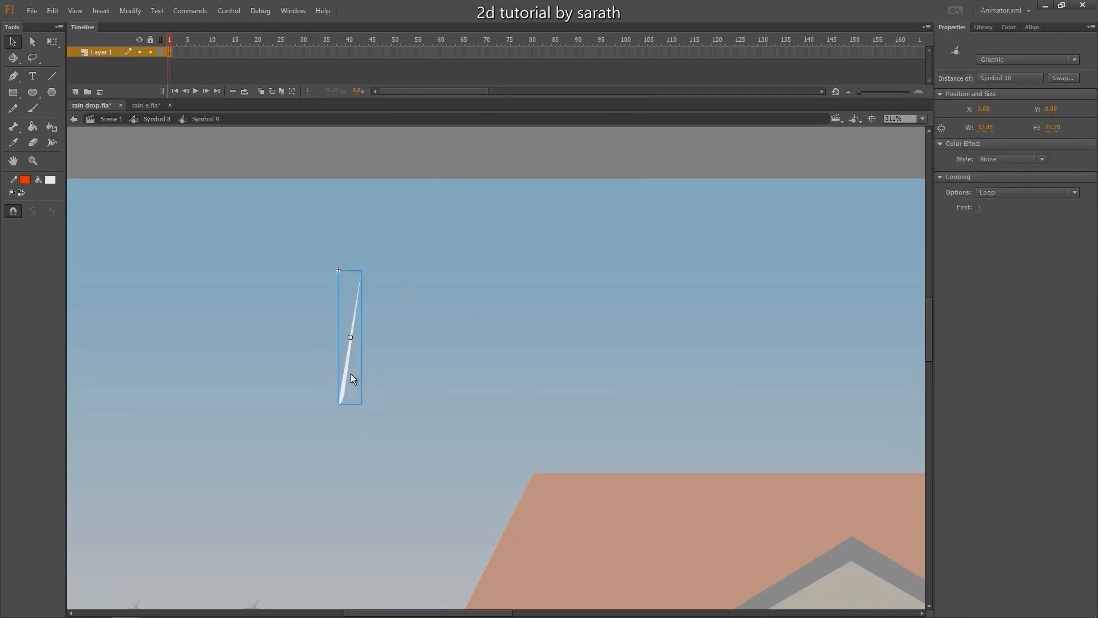
- Move the drop just above the stage's upper edge, at about X 30, Y -134
drag(347, 372, 320, 372)
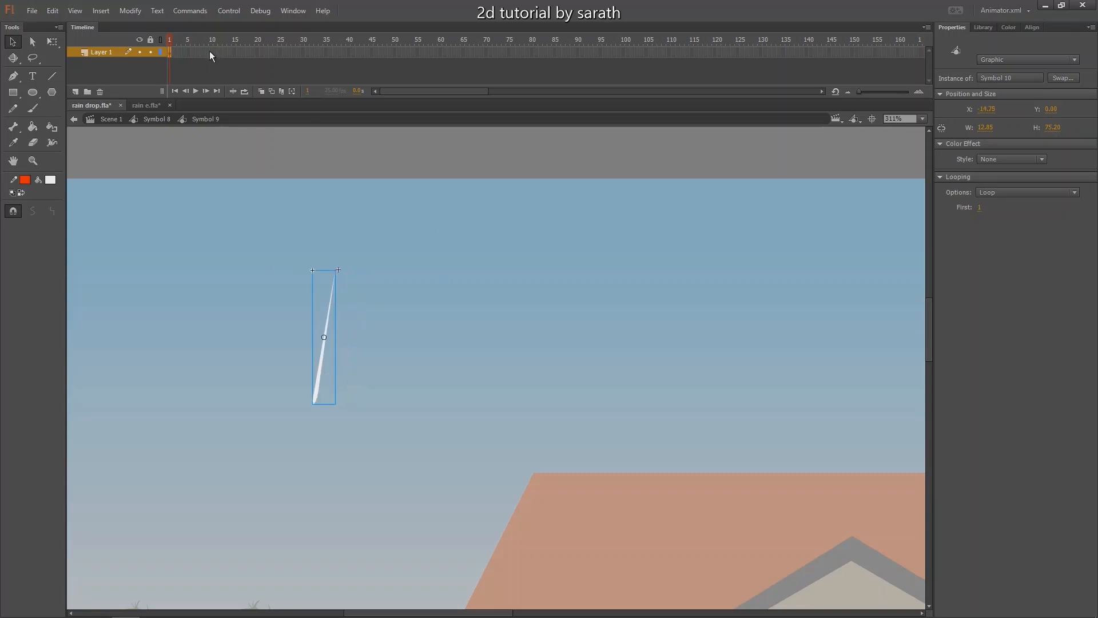
key(ctrl+minus)
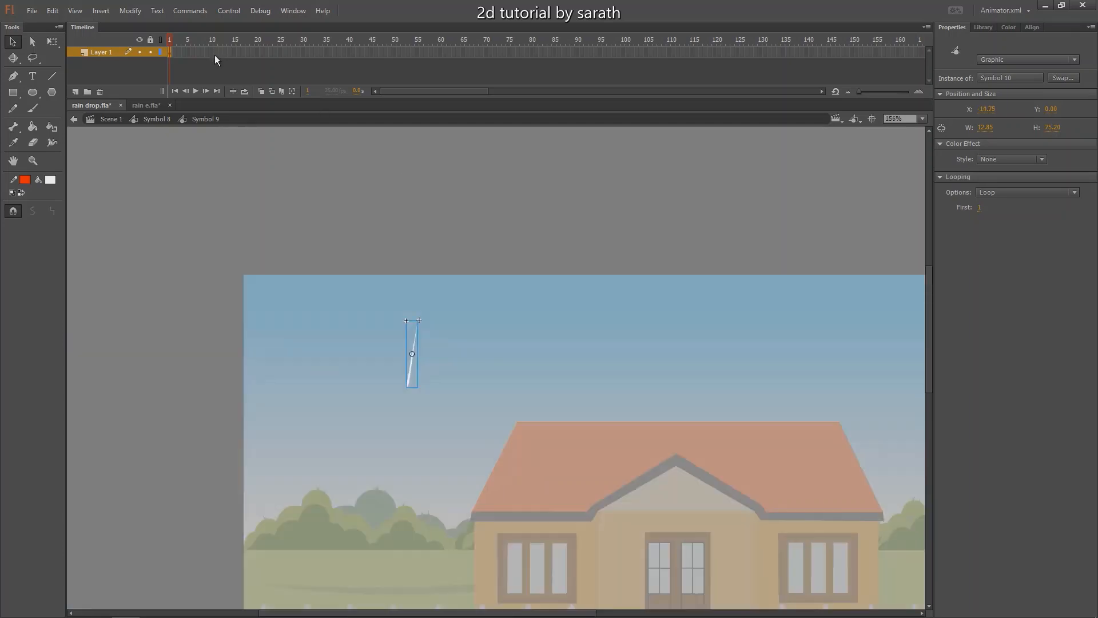
drag(451, 296, 434, 217)
- Insert a keyframe at frame 10 and move the drop diagonally down-left to just below the stage's lower edge
click(211, 52)
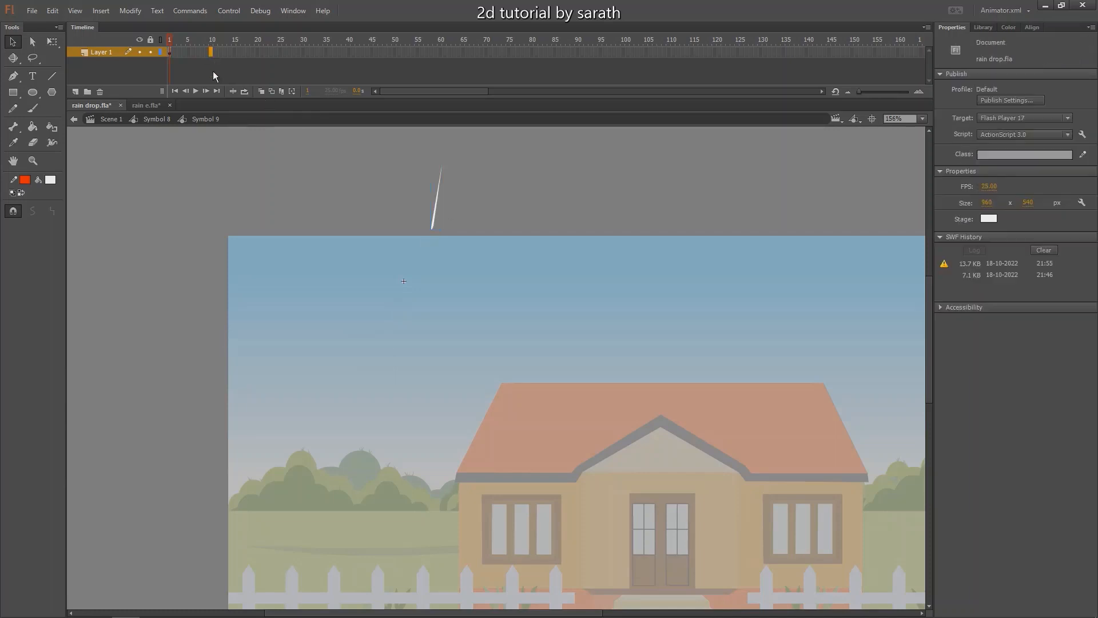
key(F6)
drag(451, 272, 491, 139)
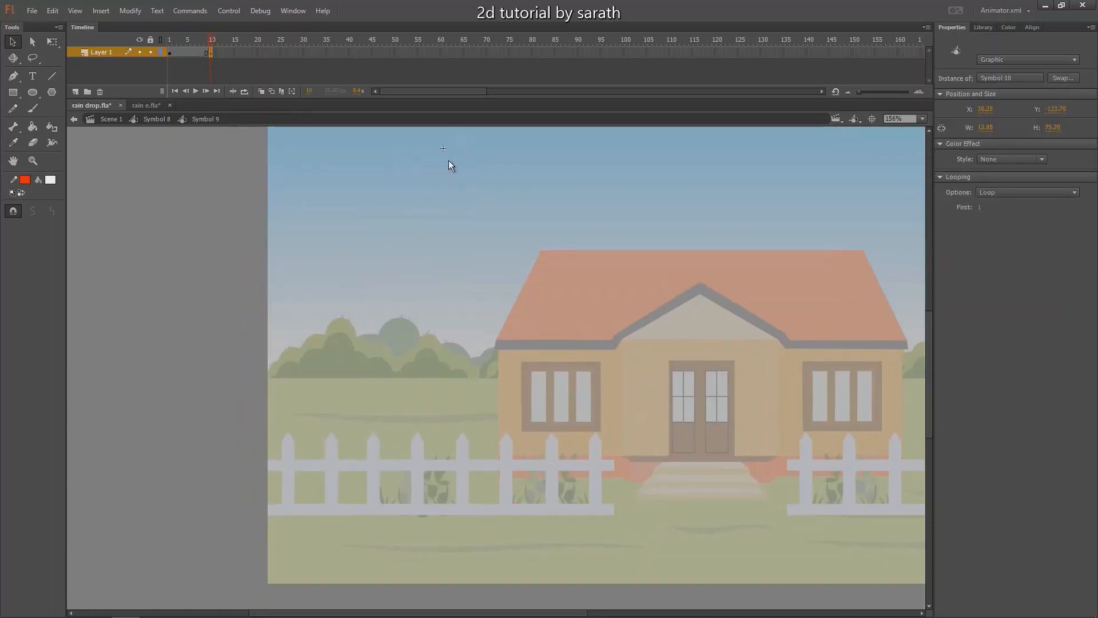
key(ctrl+minus)
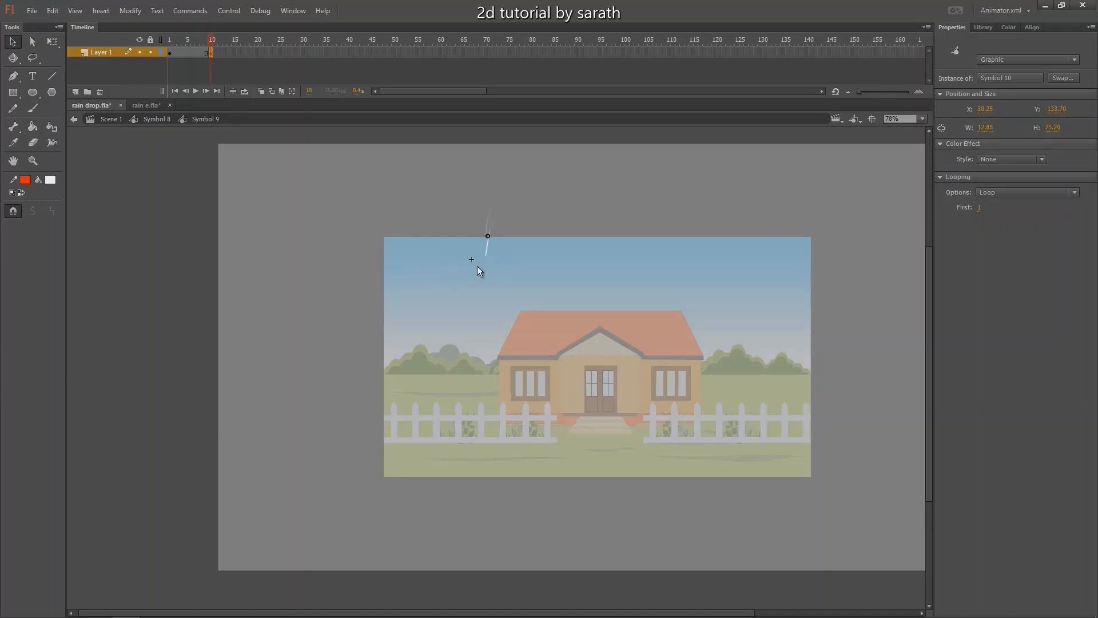
drag(477, 266, 445, 407)
drag(434, 512, 431, 513)
- Create a classic tween between the drop's keyframes at frames 1 and 10
click(212, 46)
mouse_move(211, 46)
mouse_down()
mouse_move(199, 50)
mouse_move(222, 67)
mouse_move(208, 55)
mouse_up()
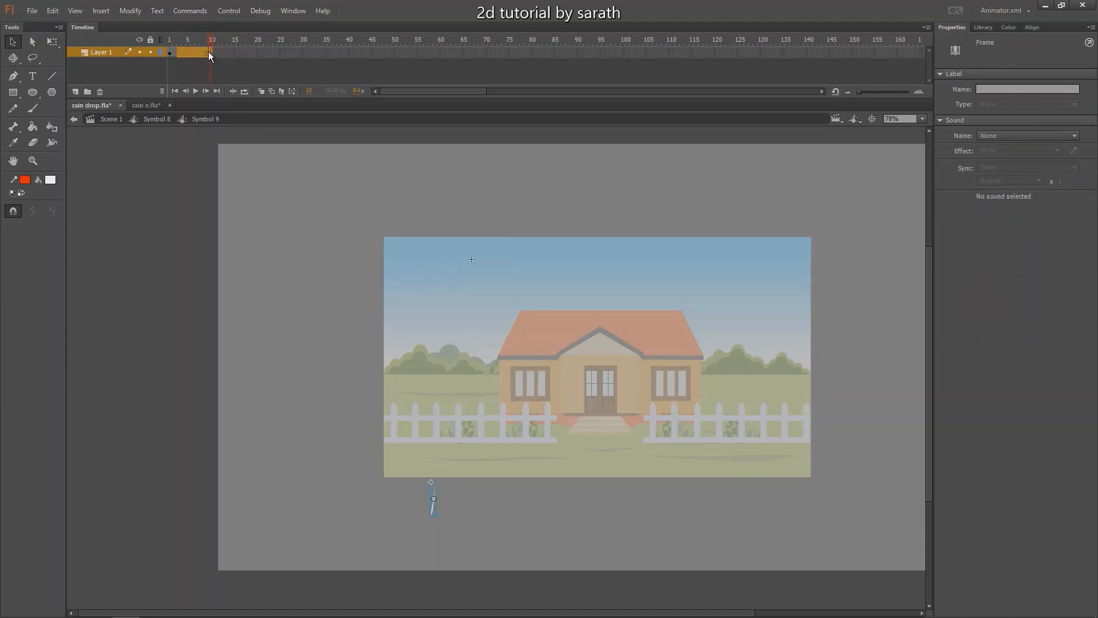
right_click(200, 53)
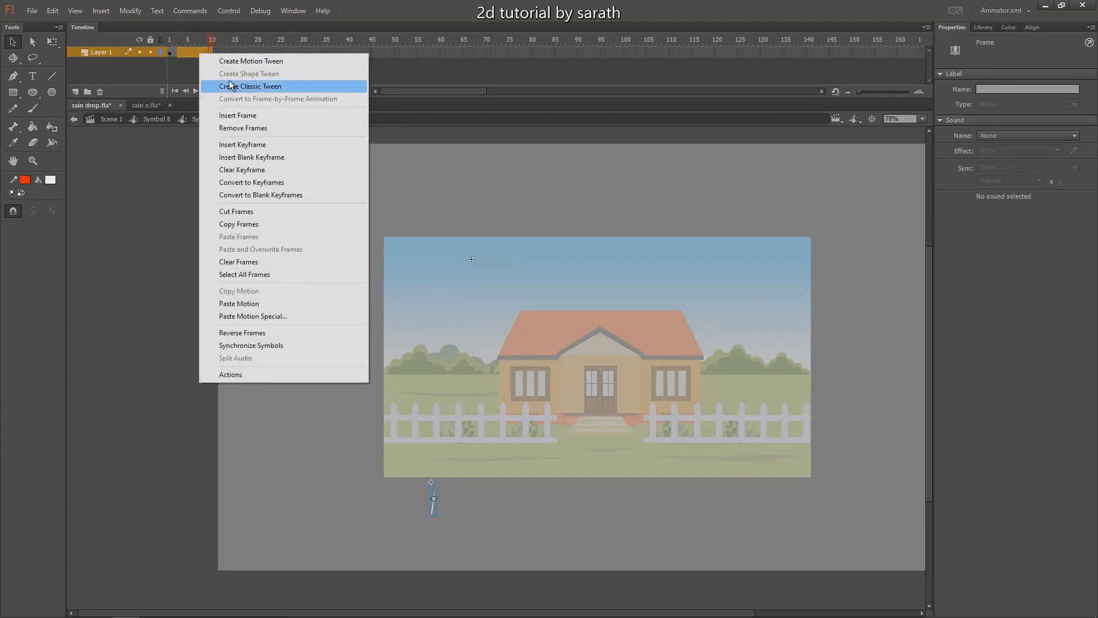
click(237, 86)
- Play back the falling drop animation several times and return to the parent raindrop symbol
key(Return)
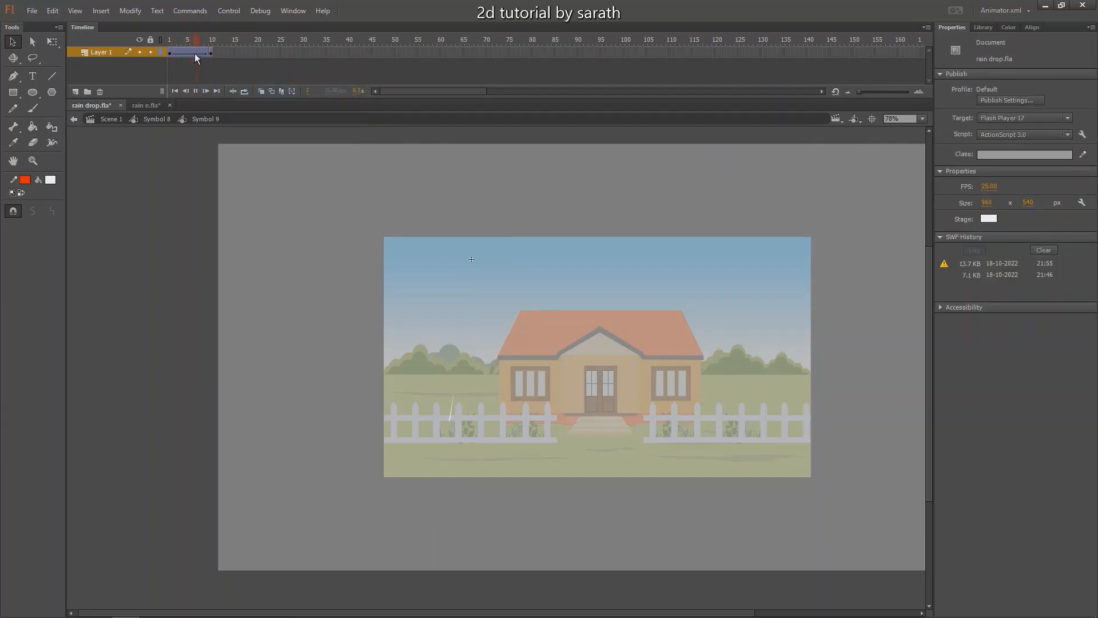
key(Return)
key(Return)
mouse_move(207, 43)
mouse_down()
mouse_move(169, 49)
mouse_move(210, 53)
mouse_up()
key(Return)
double_click(238, 146)
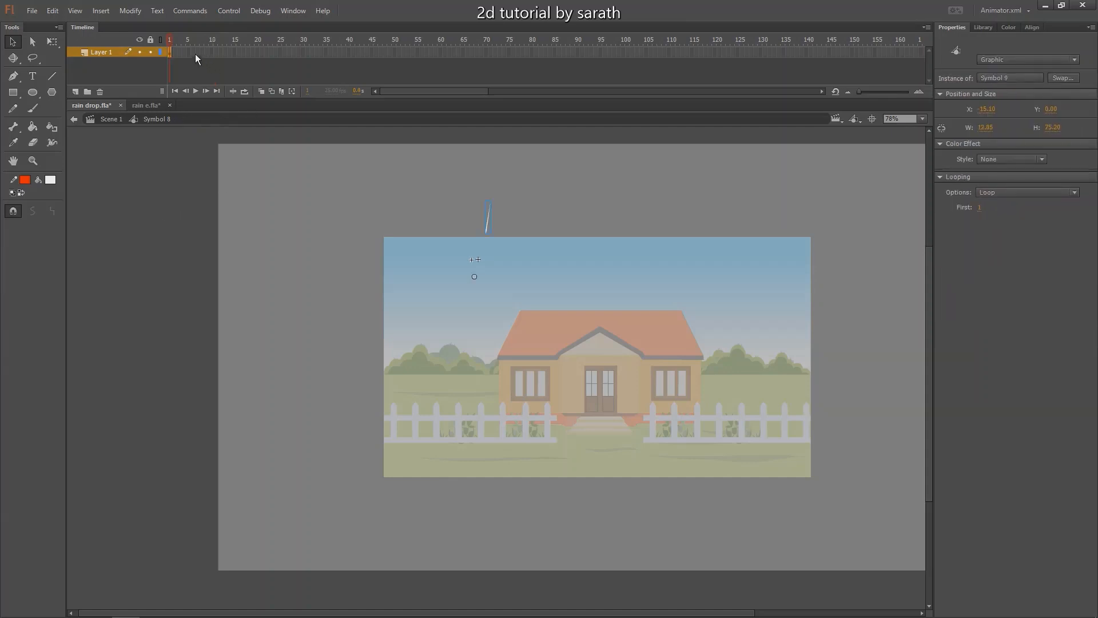
- Extend the drop layer inside the raindrop symbol to frame 132 and preview the looping fall
drag(195, 54, 479, 55)
key(F5)
key(F5)
click(422, 52)
click(174, 91)
key(Return)
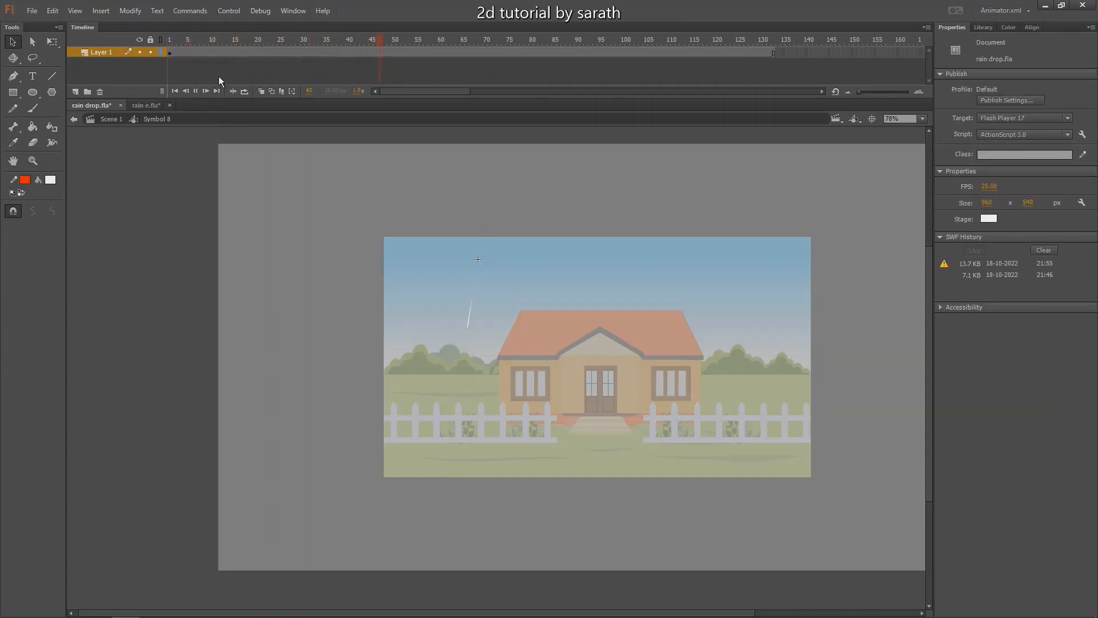
- Copy the raindrop into a staggered row of nine drops along the stage's upper edge and preview their fall
click(169, 40)
drag(424, 257, 424, 257)
drag(517, 222, 416, 230)
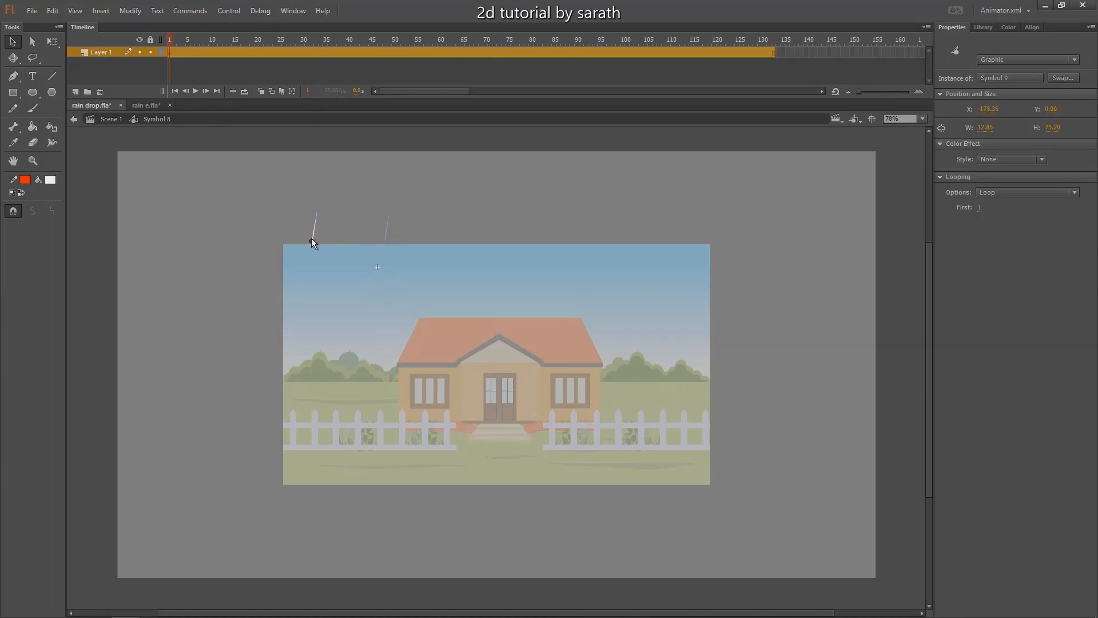
mouse_move(313, 239)
mouse_down()
mouse_move(366, 247)
mouse_move(362, 275)
mouse_move(402, 248)
mouse_move(434, 277)
mouse_move(510, 244)
mouse_up()
alt+drag(542, 282, 560, 280)
alt+drag(603, 244, 650, 289)
key(Return)
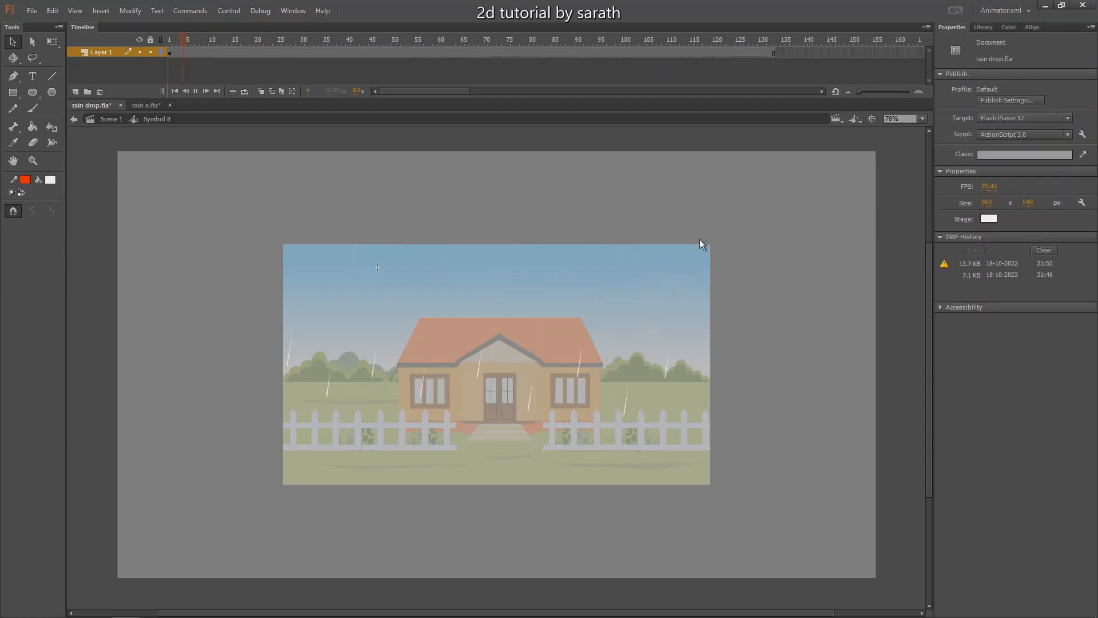
key(Return)
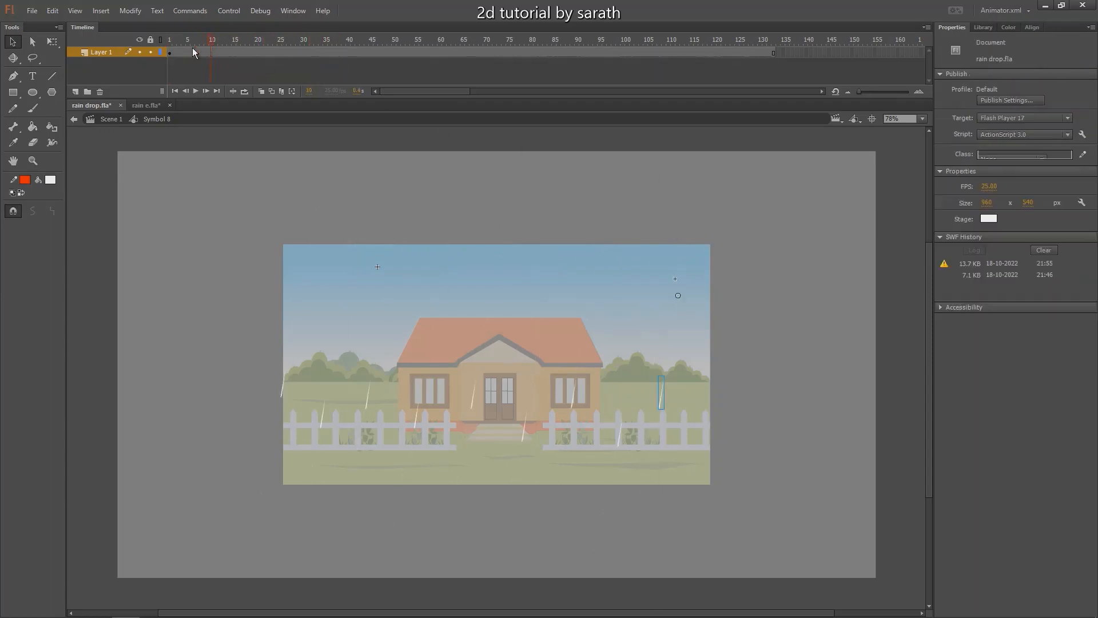
drag(192, 48, 295, 71)
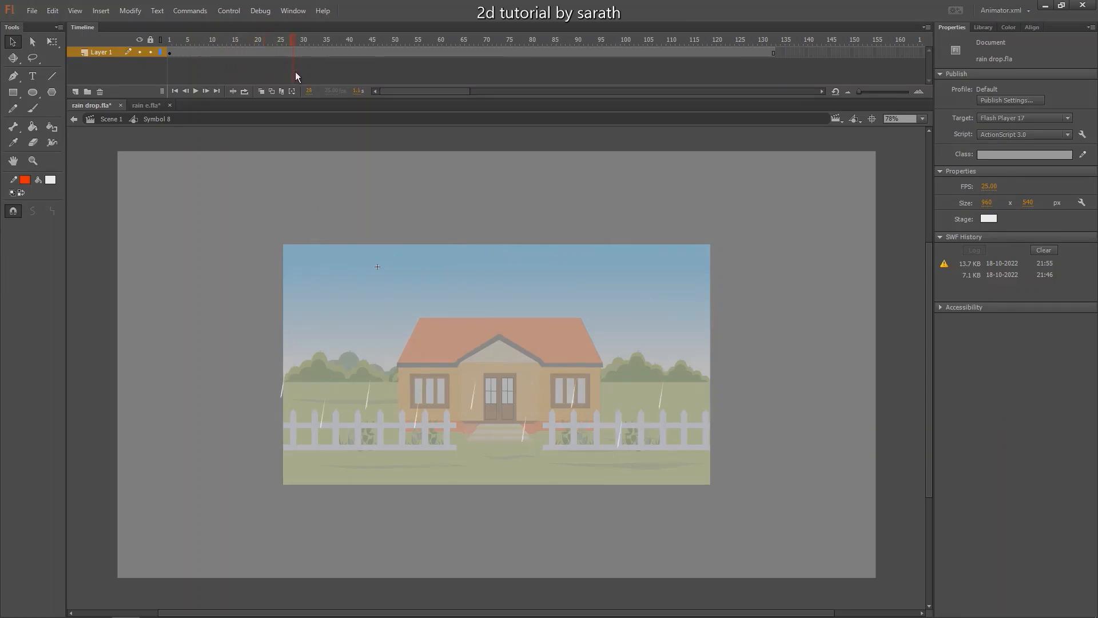
key(Return)
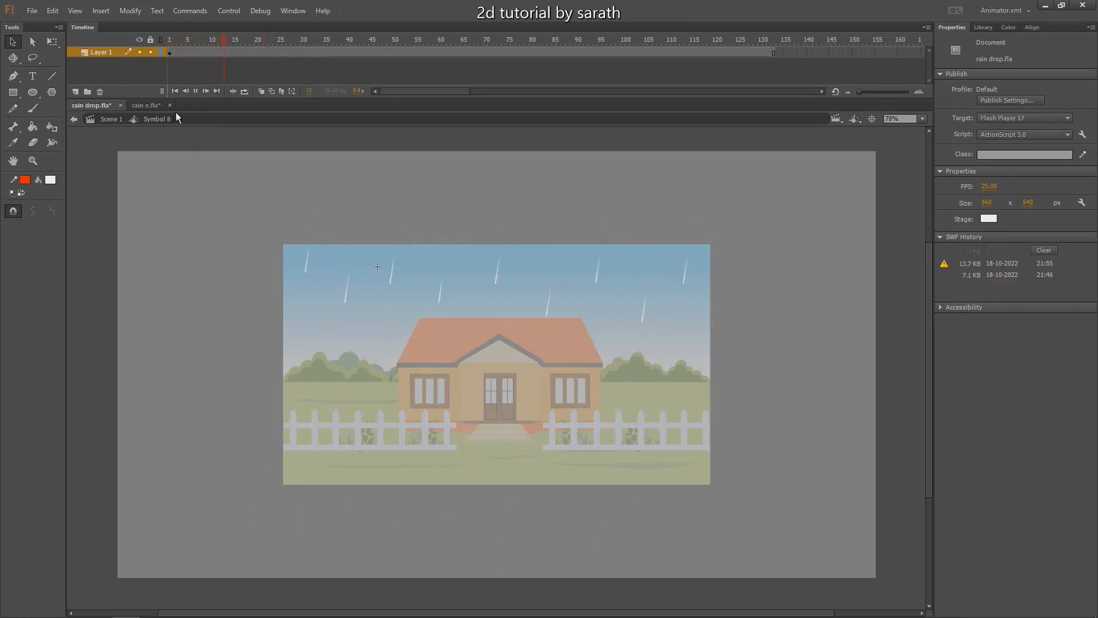
- Duplicate the whole row of drops twice, placing one copy at roof height and another across the house walls
click(169, 52)
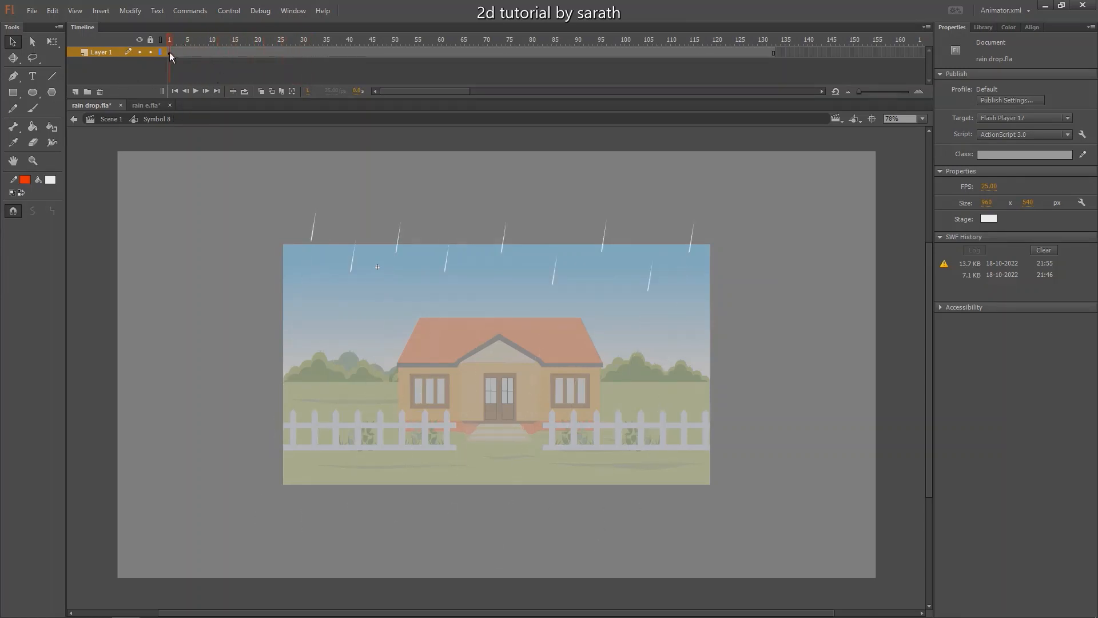
key(ctrl+a)
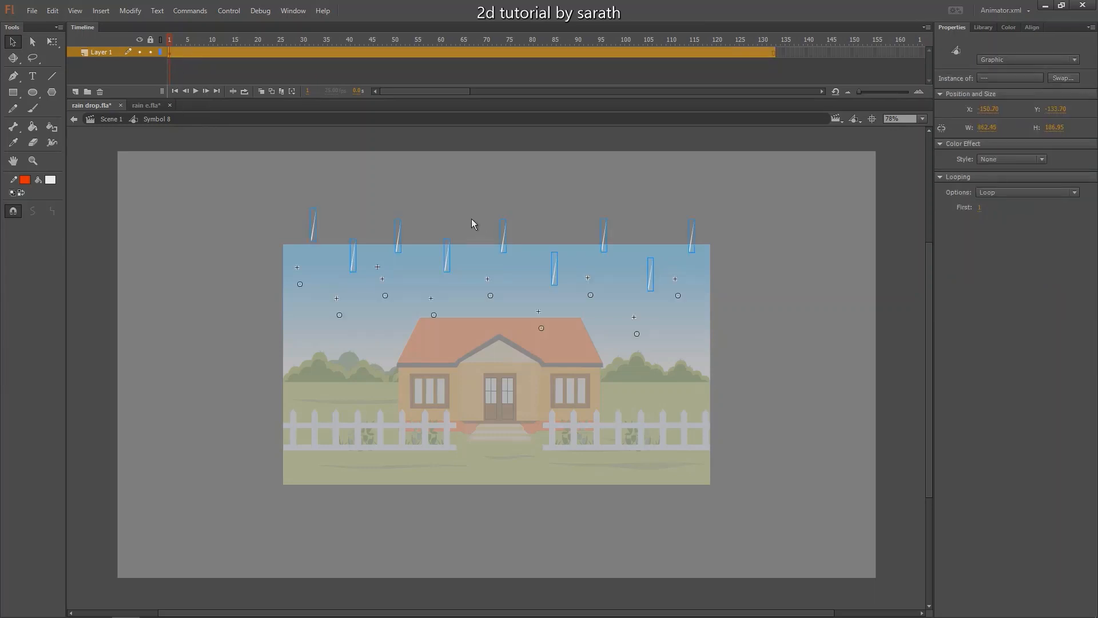
key(ctrl+d)
drag(403, 255, 380, 323)
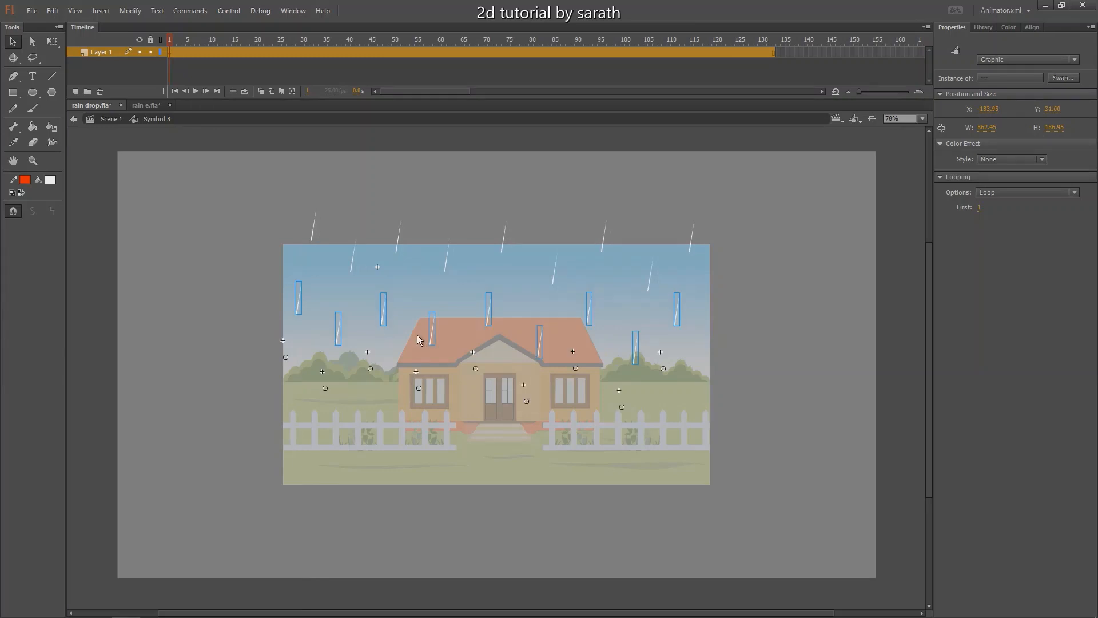
key(ctrl+d)
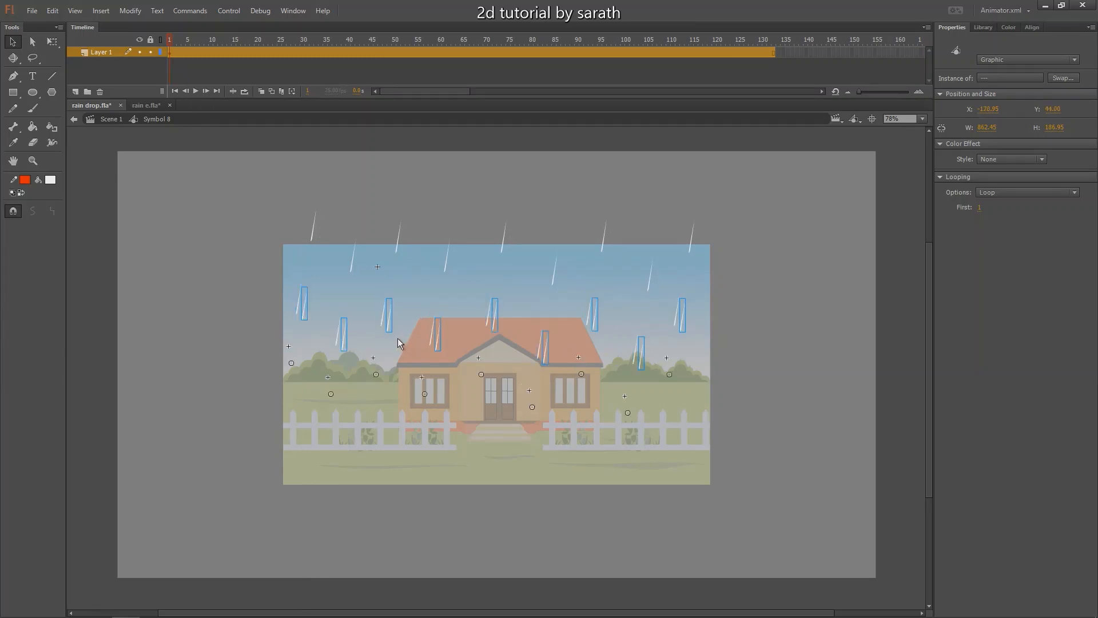
drag(389, 335, 389, 393)
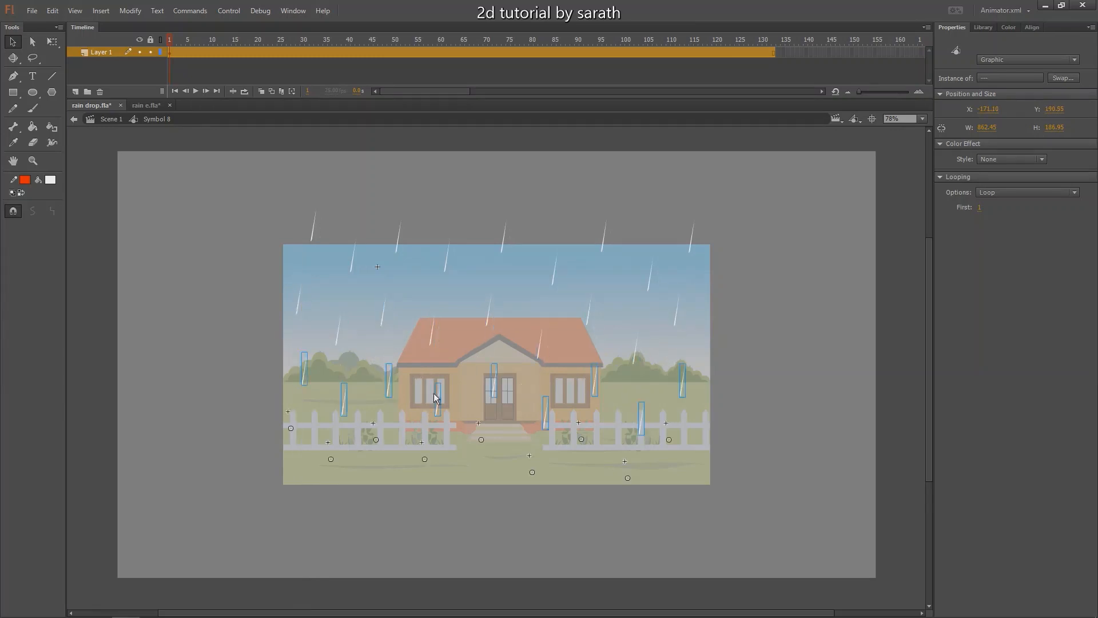
- Duplicate the lowest row of drops once more, place it over the fence and lawn, and preview the rain
scroll(473, 293, down, 1)
drag(474, 288, 485, 235)
key(ctrl+d)
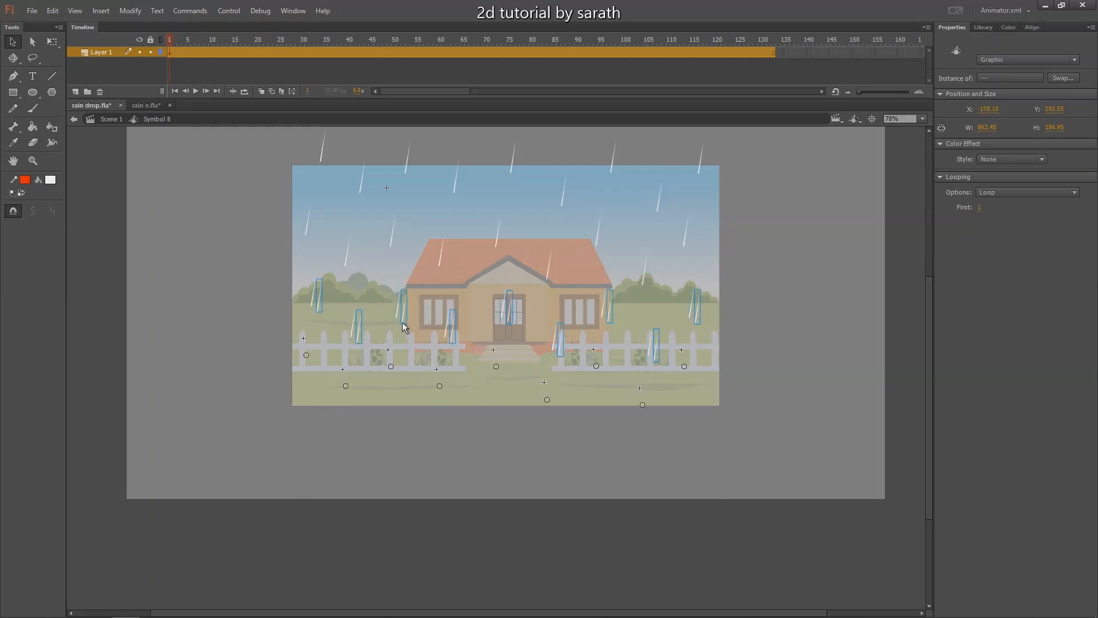
drag(403, 321, 384, 379)
click(104, 75)
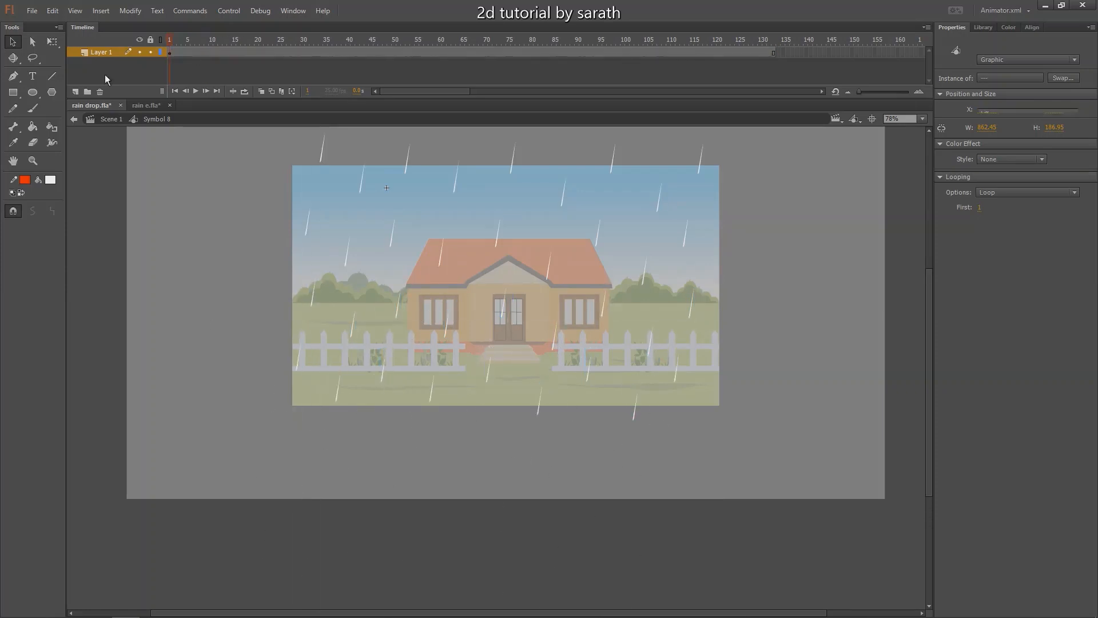
key(Return)
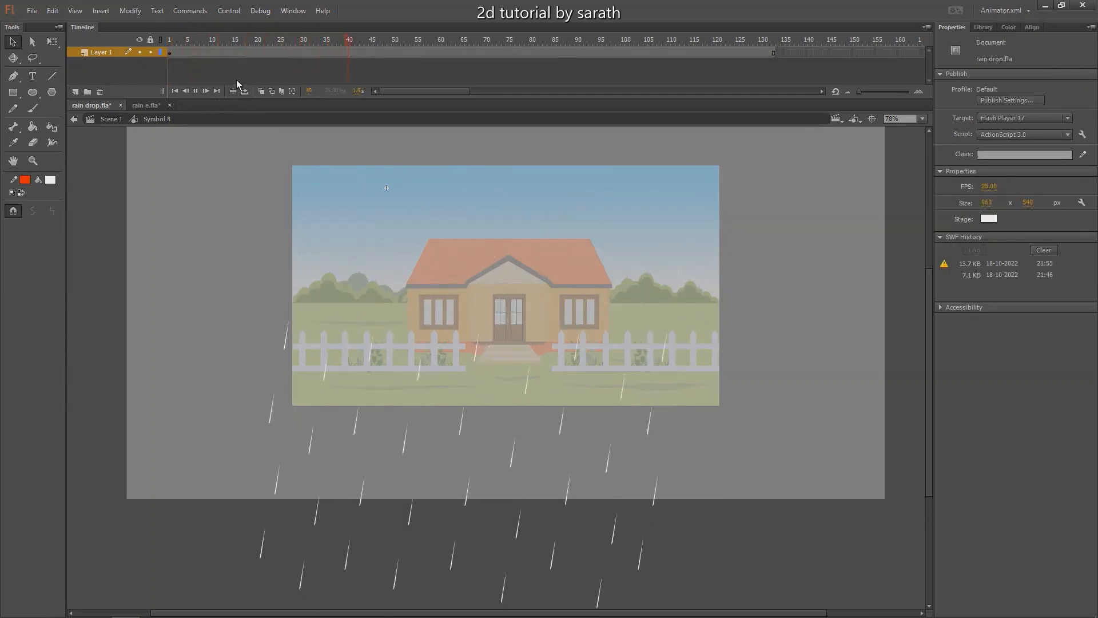
key(Return)
- Duplicate all the drops at frame 1, offset the copies up and to the right between the originals, and play the result
click(169, 52)
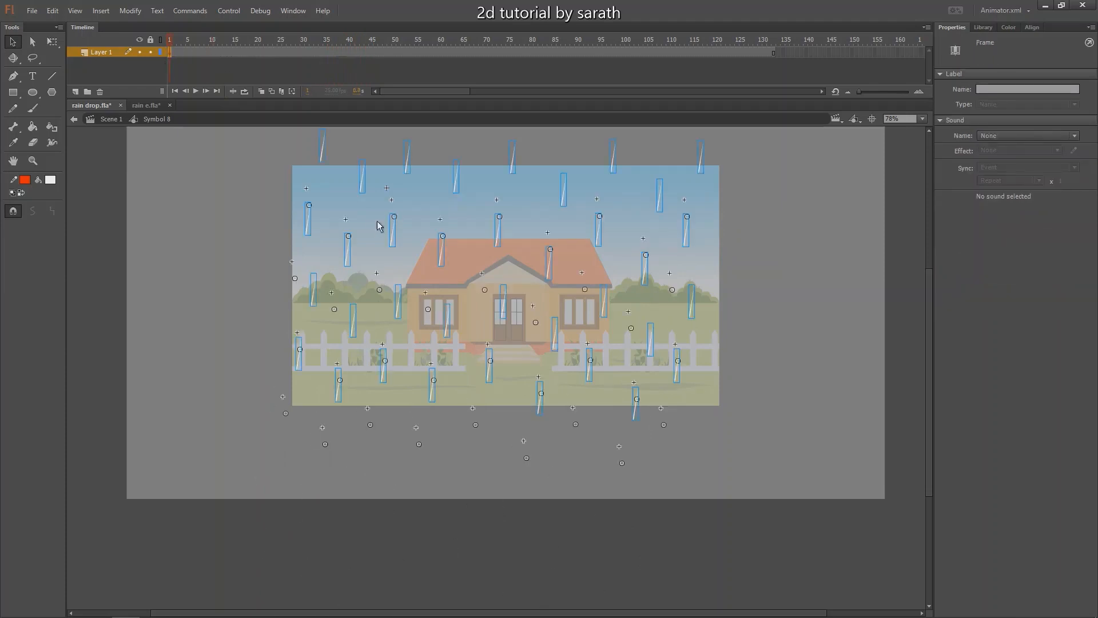
drag(380, 223, 369, 264)
key(ctrl+d)
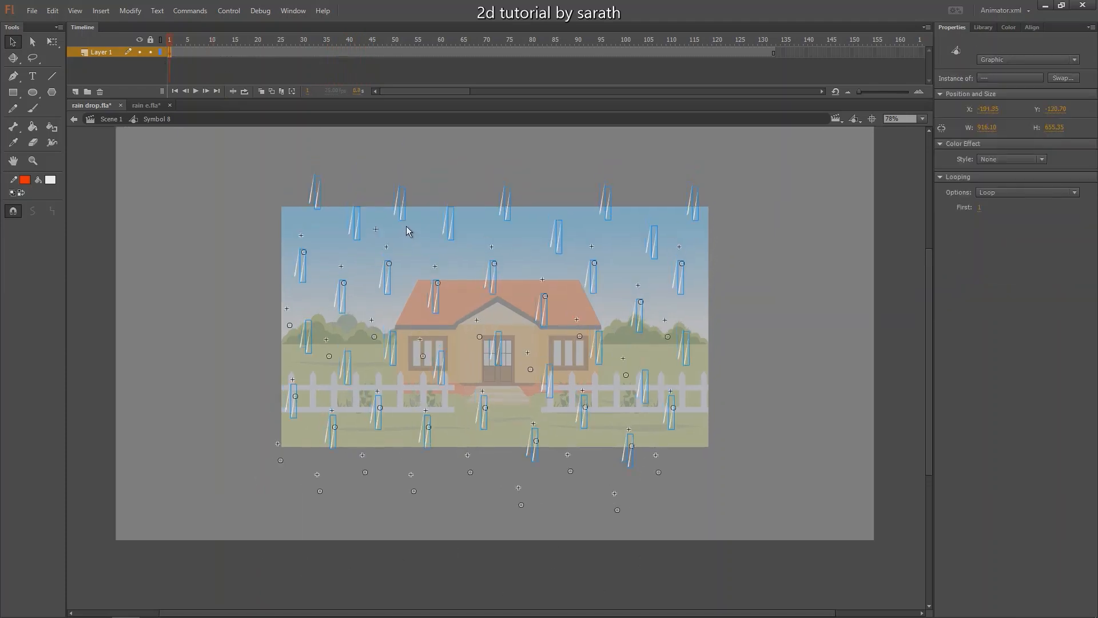
drag(401, 216, 431, 190)
click(453, 204)
key(Return)
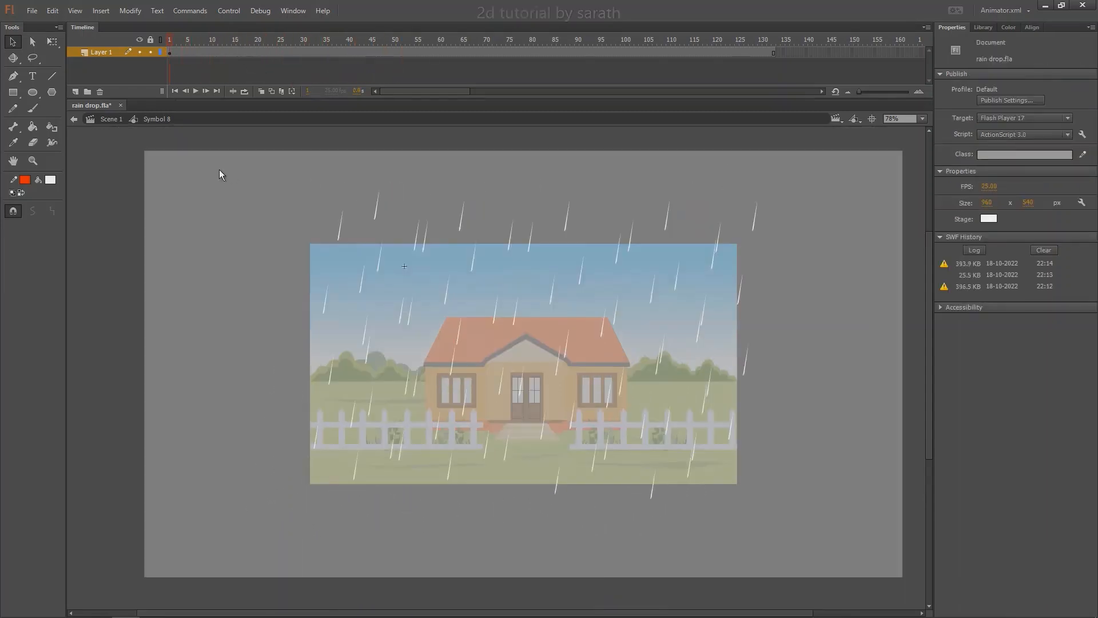
key(Return)
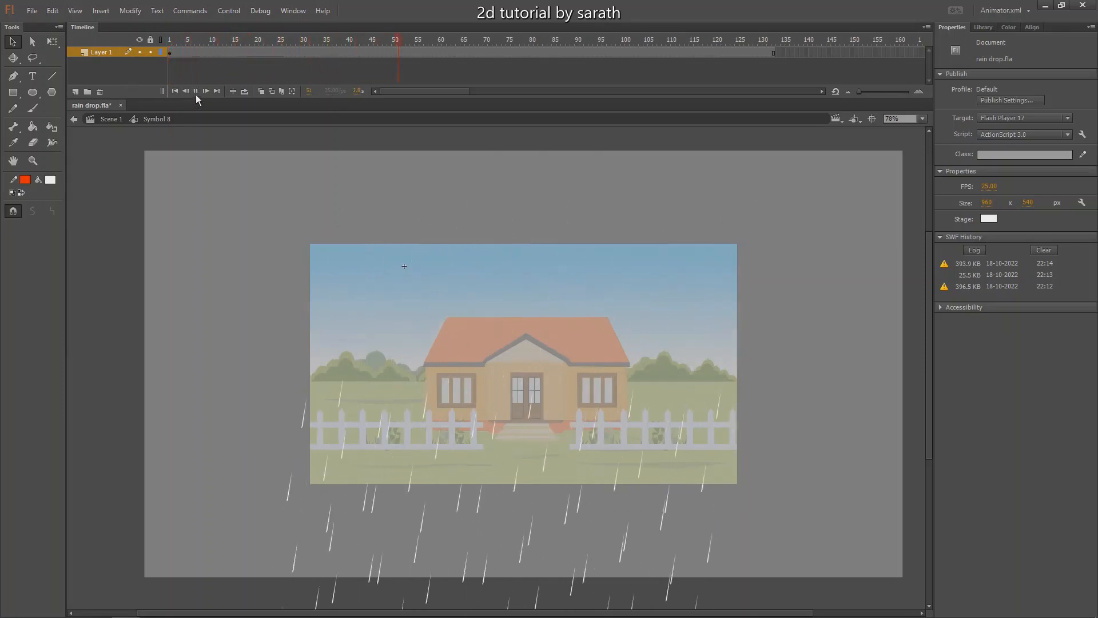
drag(244, 43, 120, 86)
drag(317, 178, 303, 163)
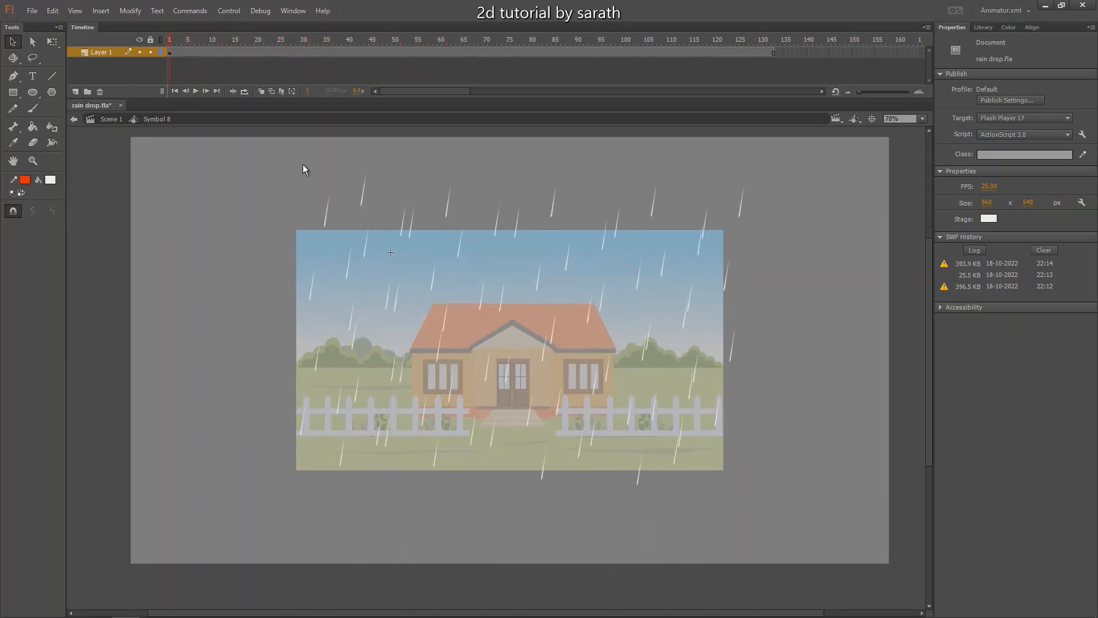
- Copy all of Layer 1's drops into a new layer starting at frame 4, nudge them slightly right, and preview
click(169, 54)
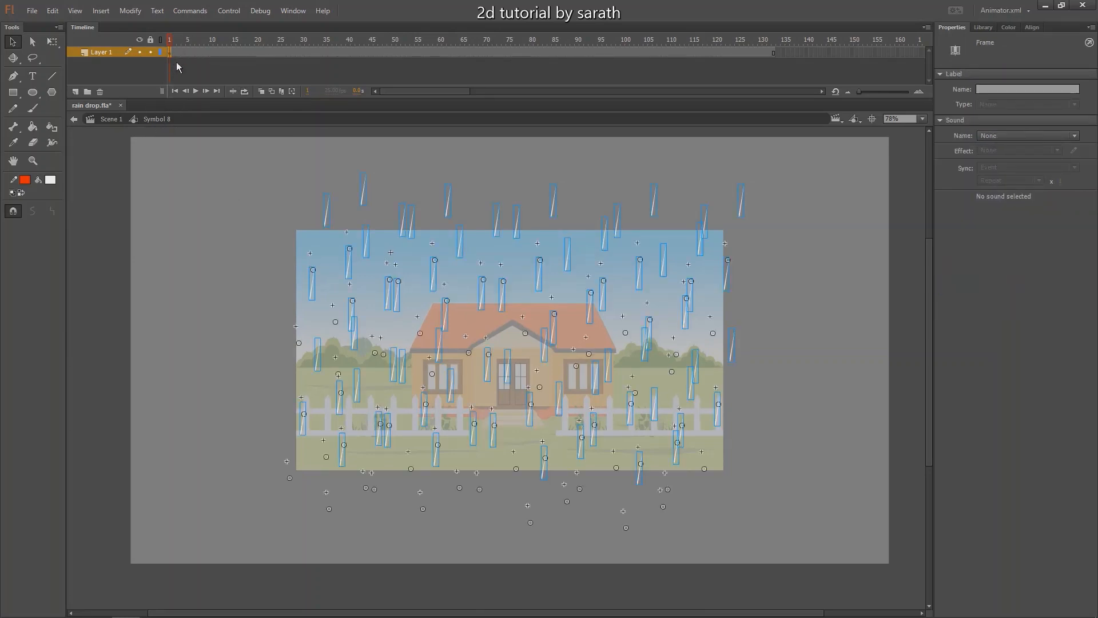
click(75, 92)
drag(170, 43, 187, 64)
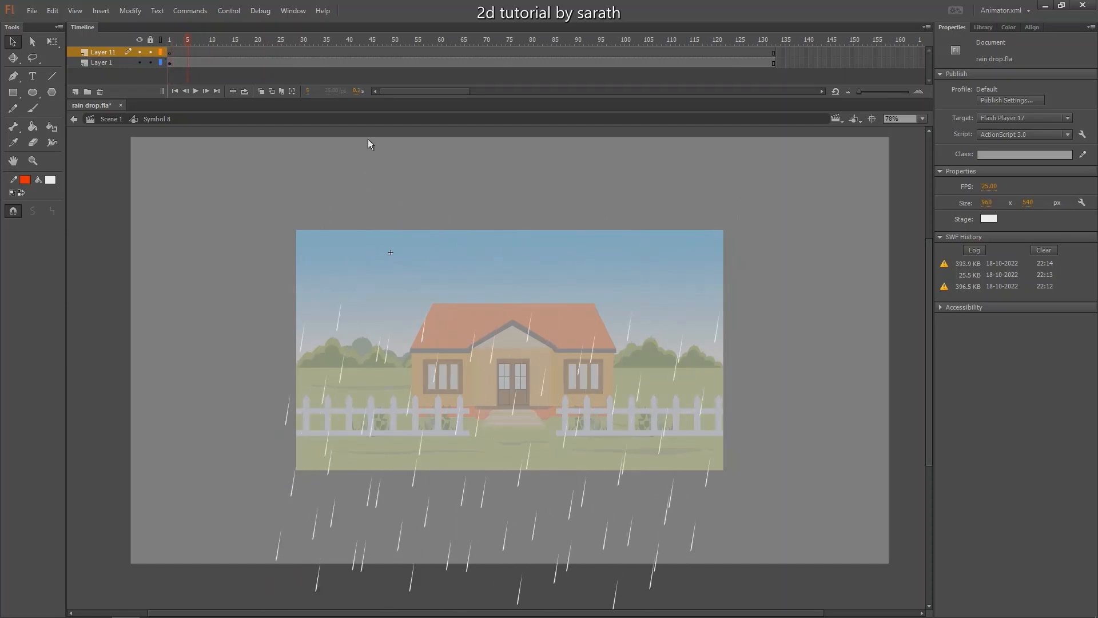
click(170, 62)
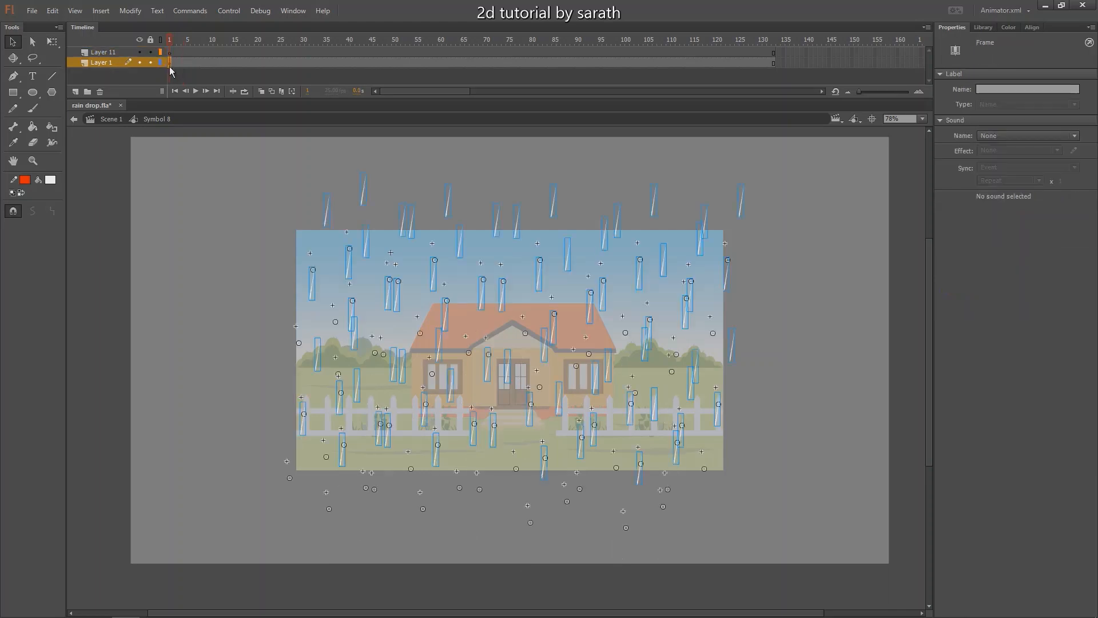
click(183, 52)
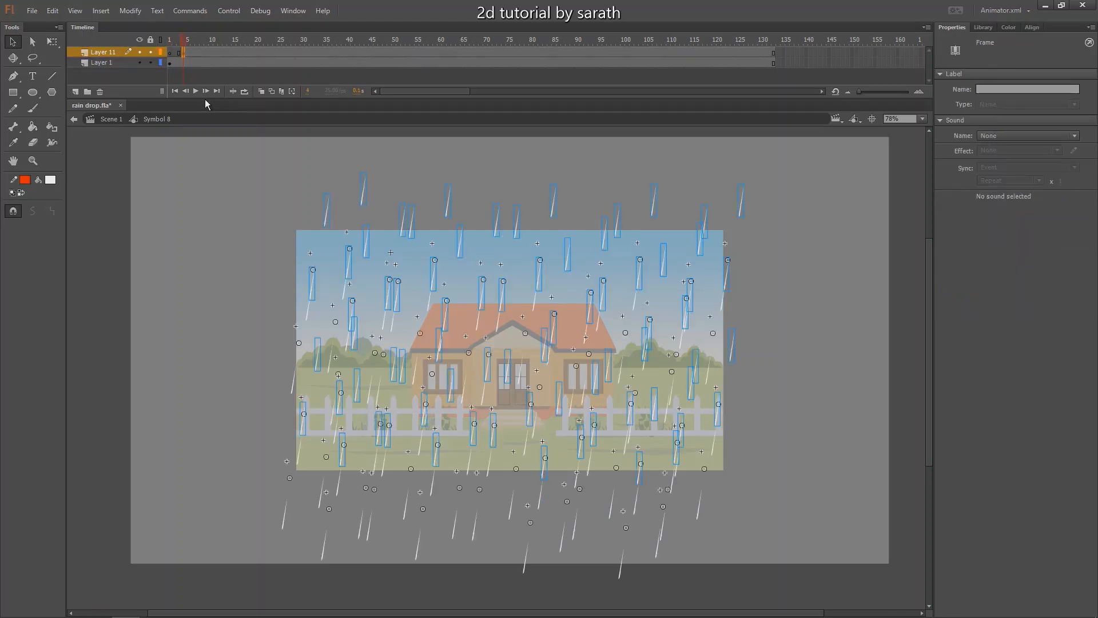
key(shift+Right)
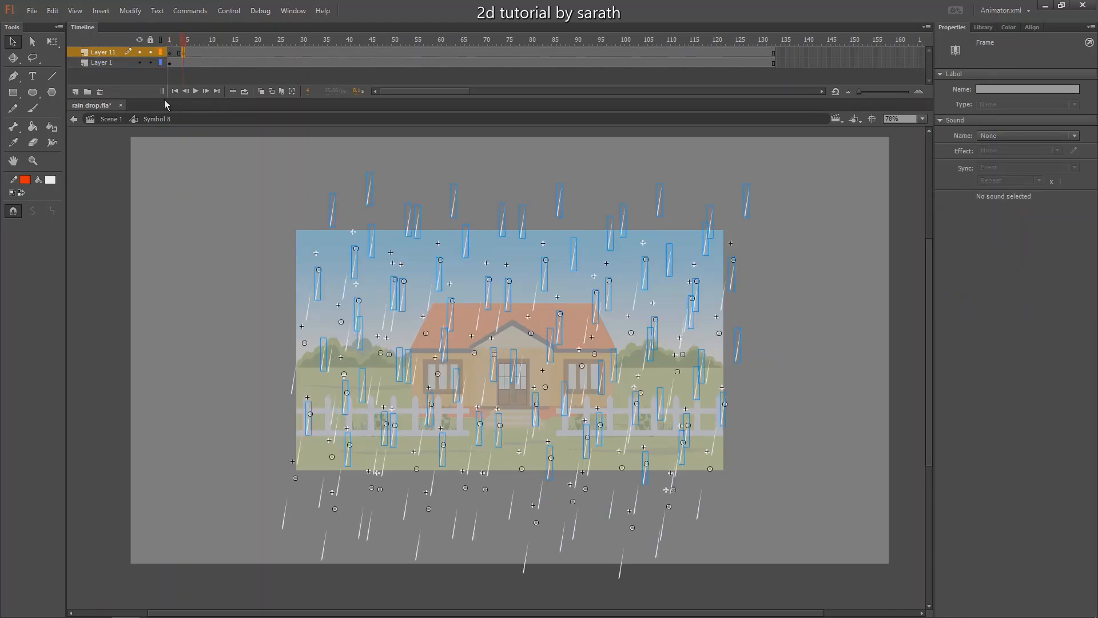
key(Return)
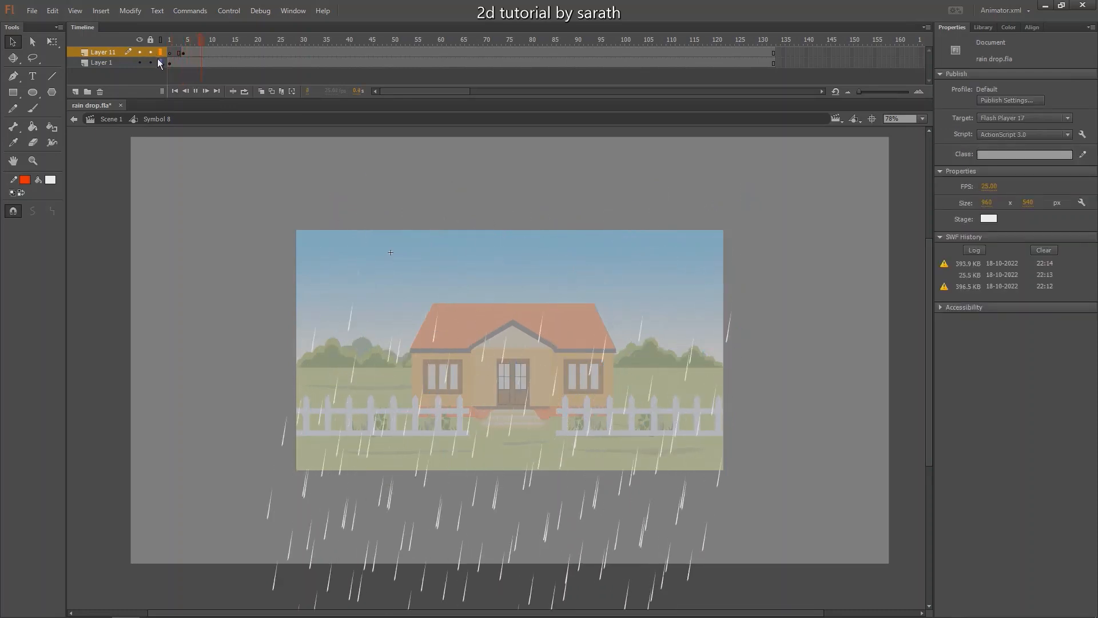
key(Return)
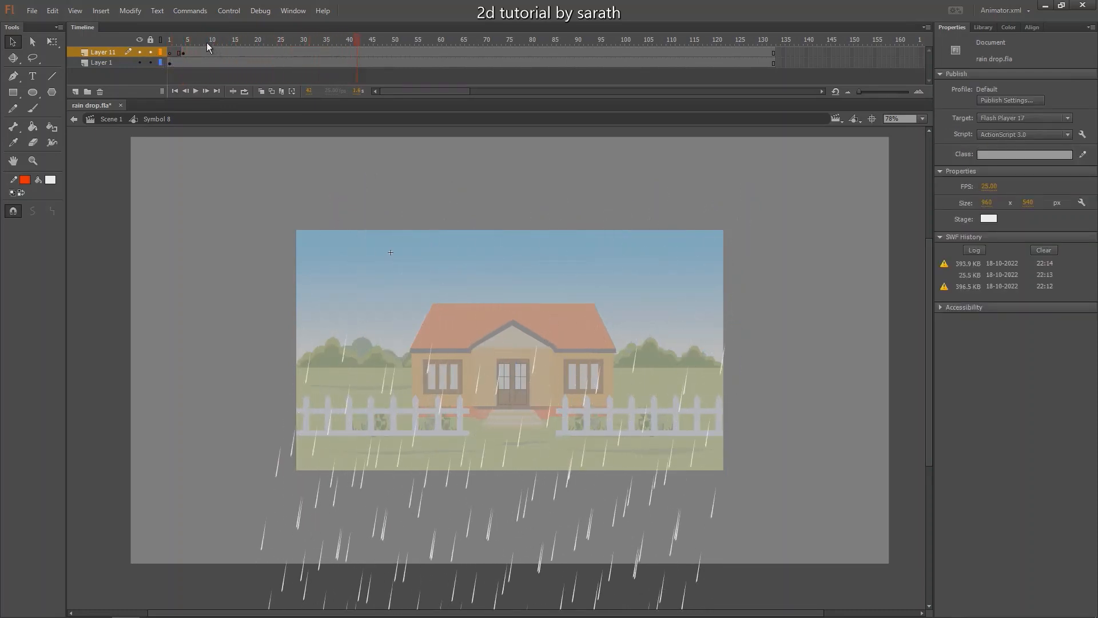
- Add a third layer with a copy of the drops starting at frame 7, shift them further right, and preview
click(76, 91)
click(189, 62)
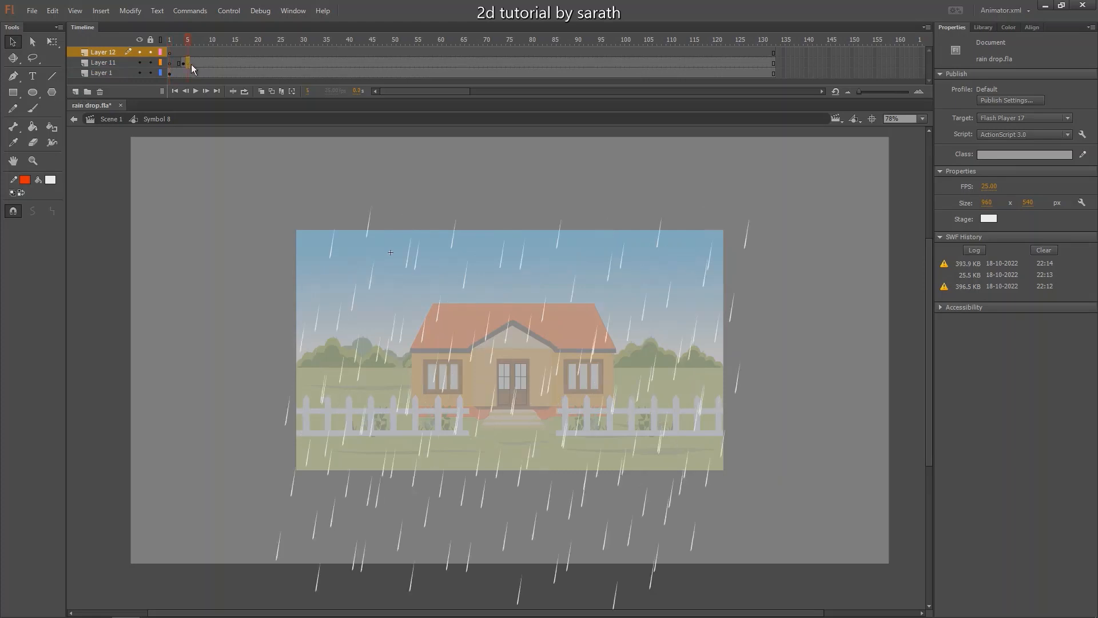
double_click(191, 64)
drag(197, 62, 210, 55)
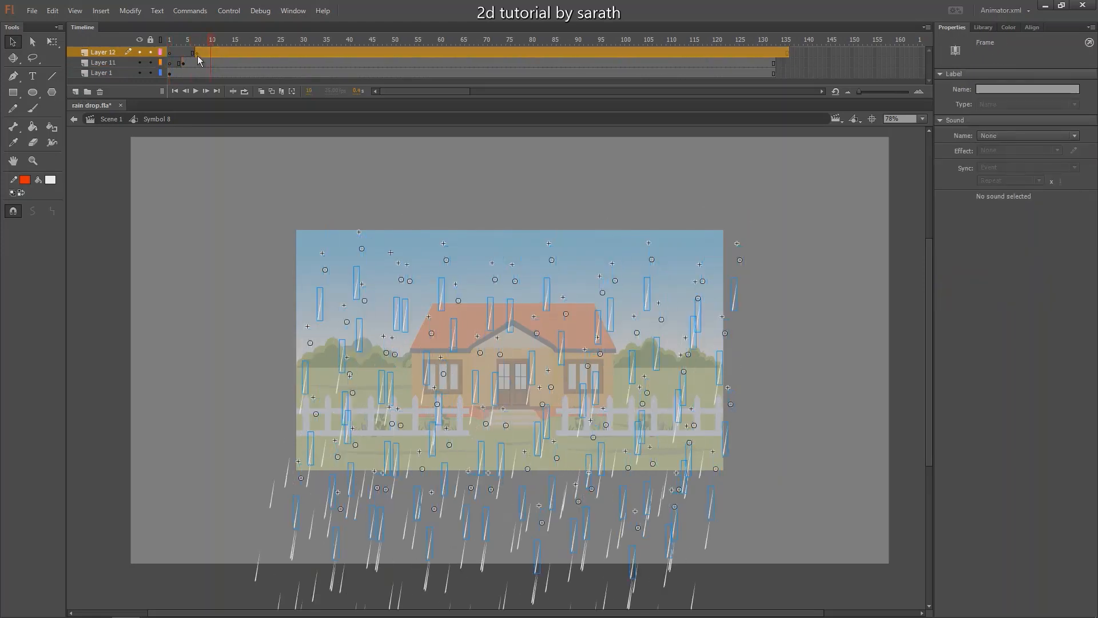
click(197, 54)
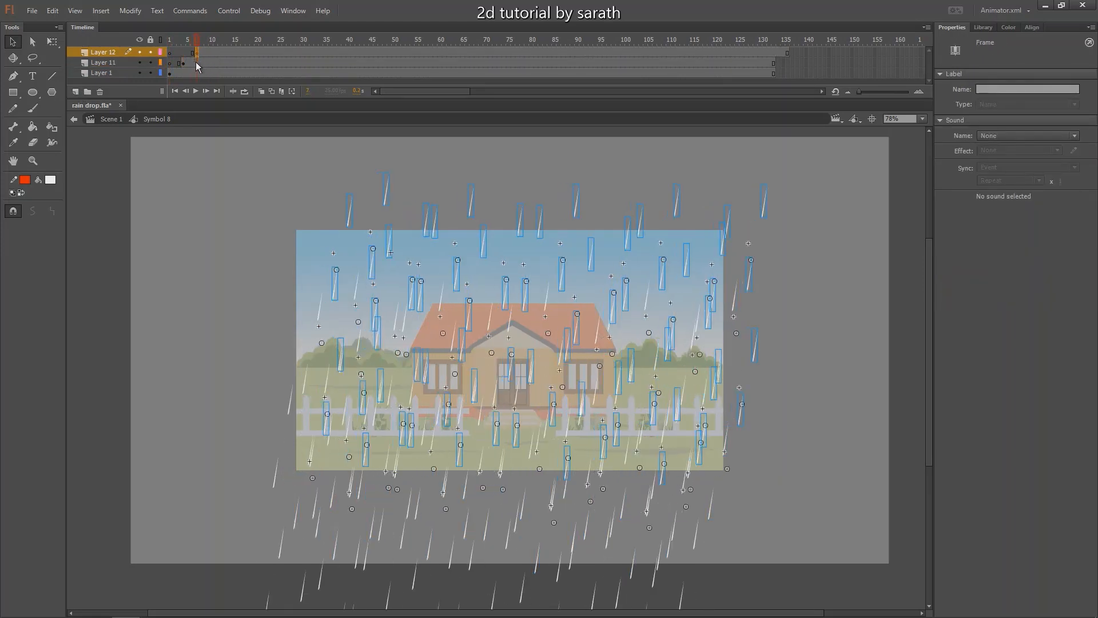
key(Return)
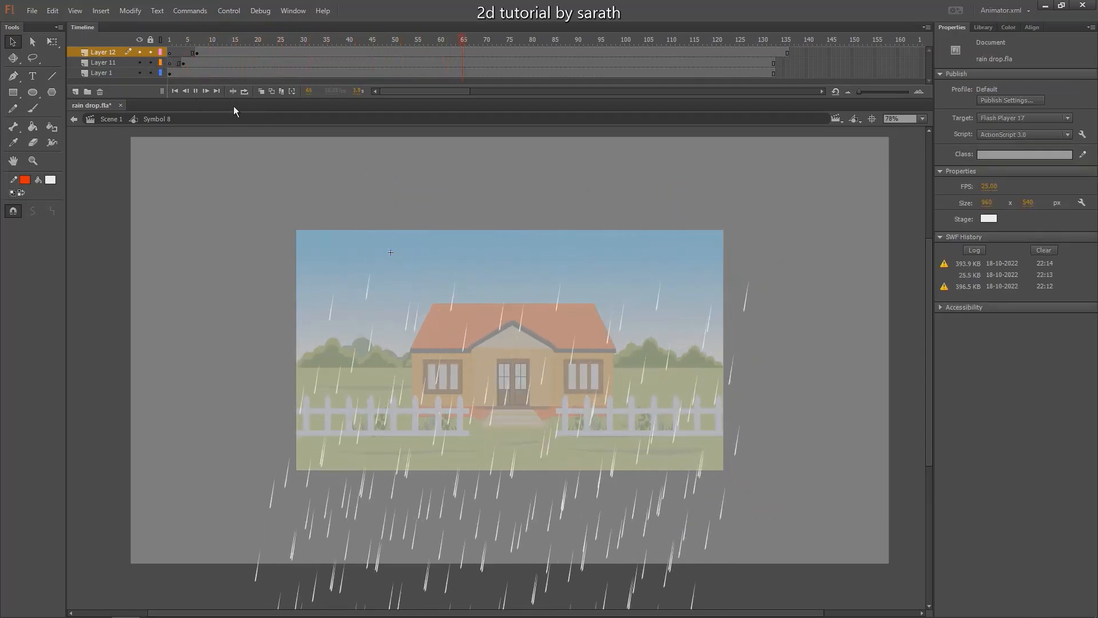
key(Return)
- Return to the main scene, set the rain symbol's alpha to 44%, and play back the scene
double_click(197, 172)
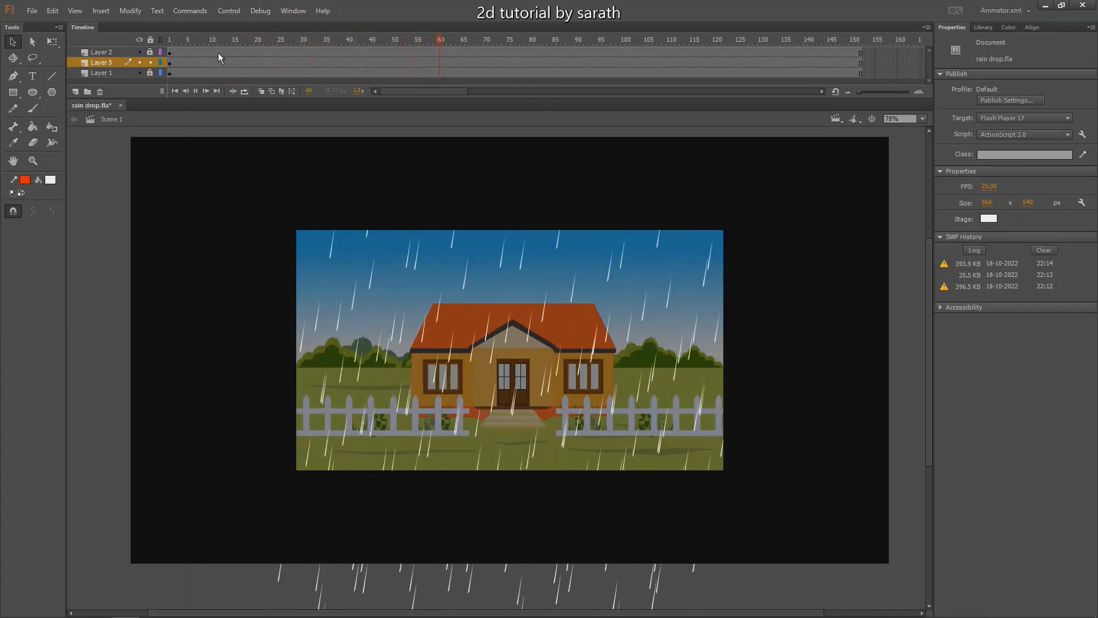
click(206, 40)
drag(181, 53, 137, 87)
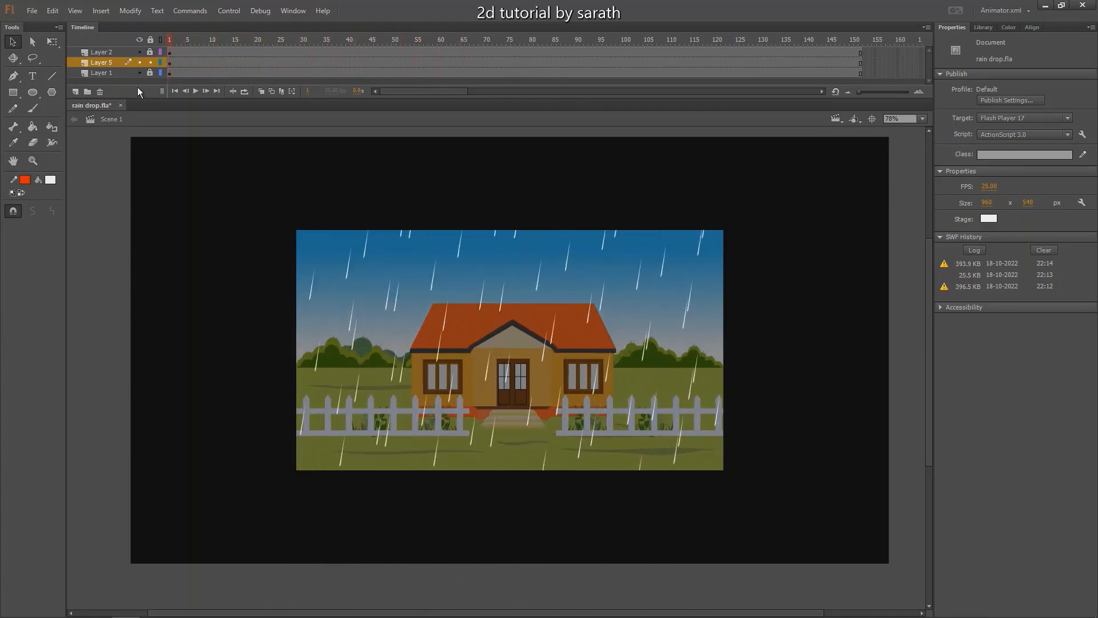
click(463, 267)
click(996, 160)
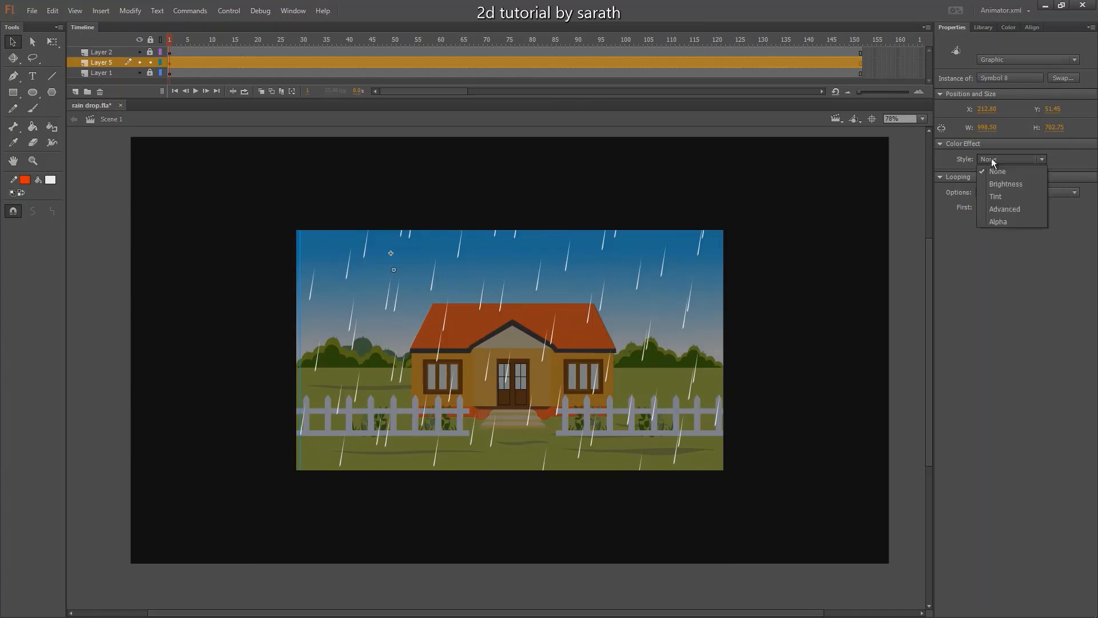
click(1001, 222)
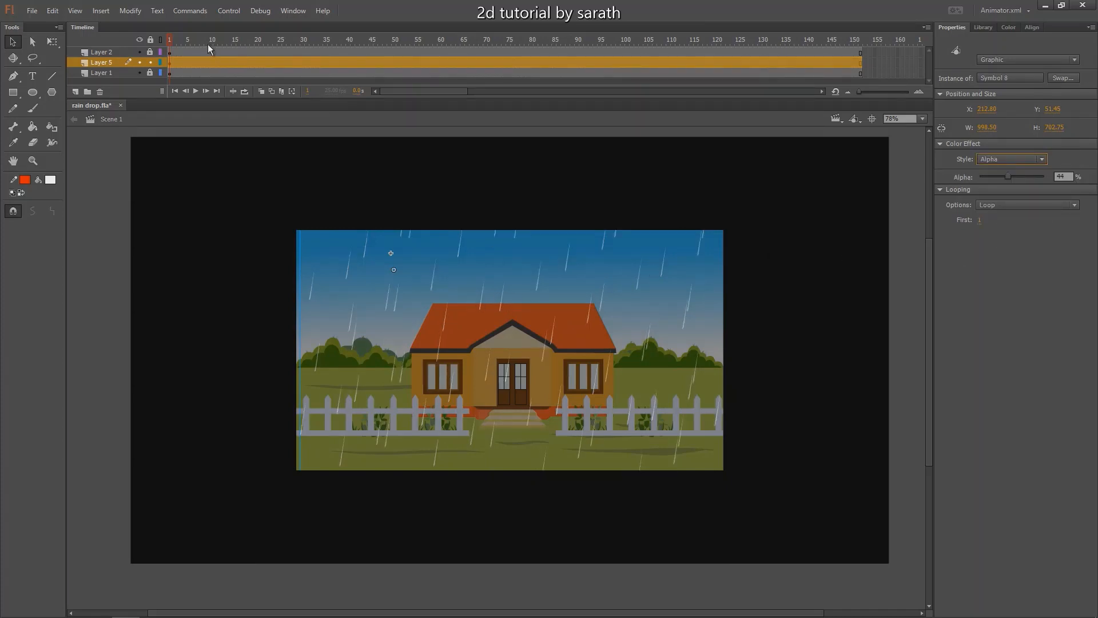
key(Return)
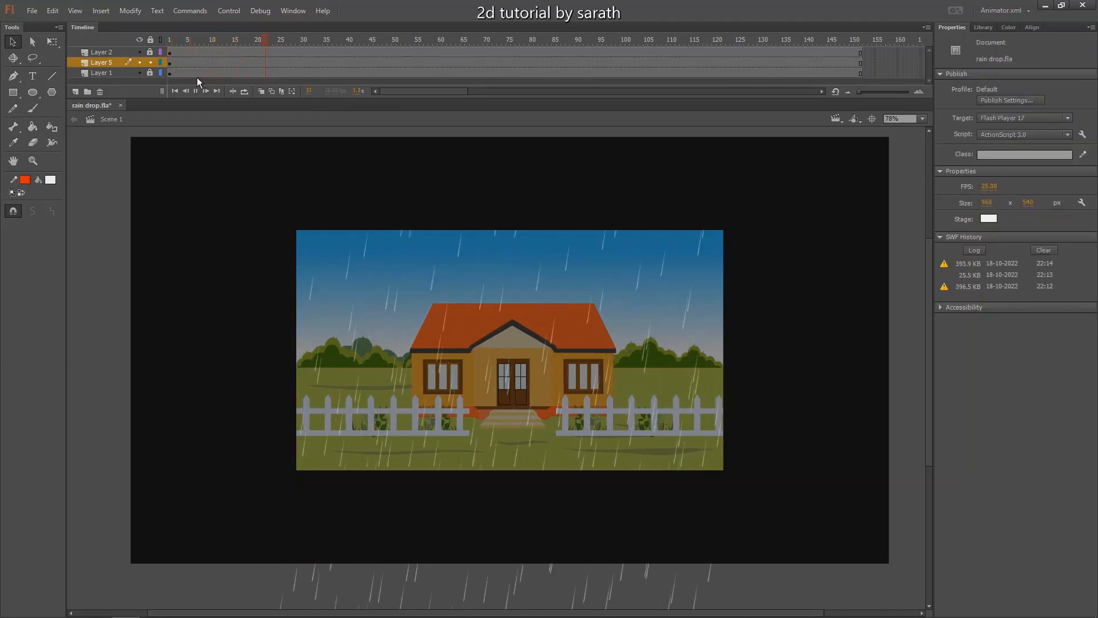
- Duplicate the rain symbol at frame 1 with a slight offset, set the copy's first loop frame to 5, and preview the scene
click(170, 63)
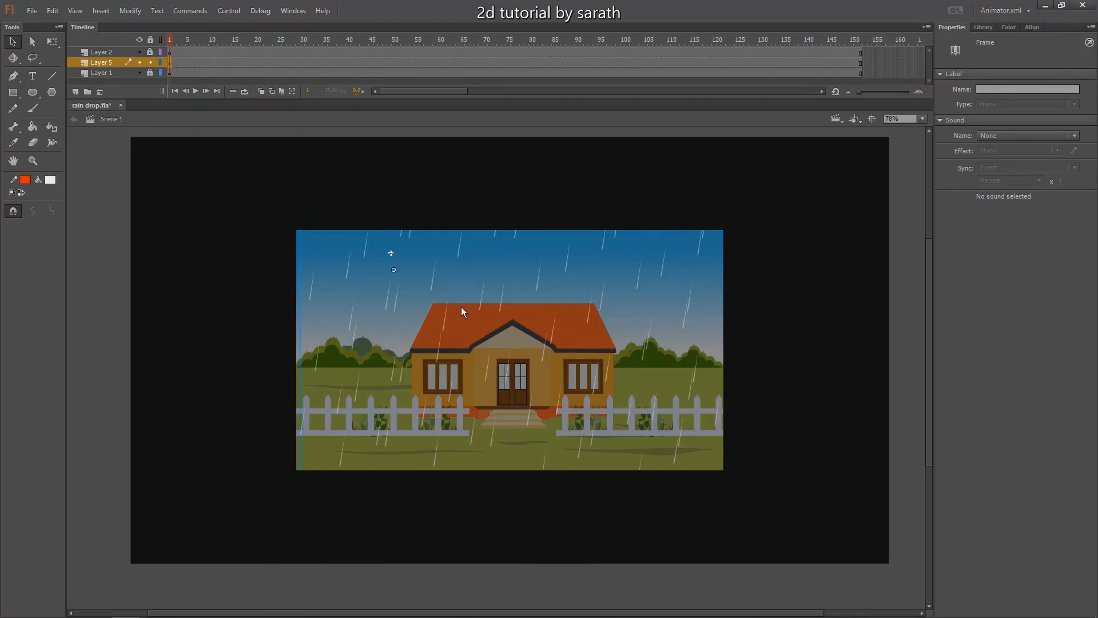
key(ctrl+d)
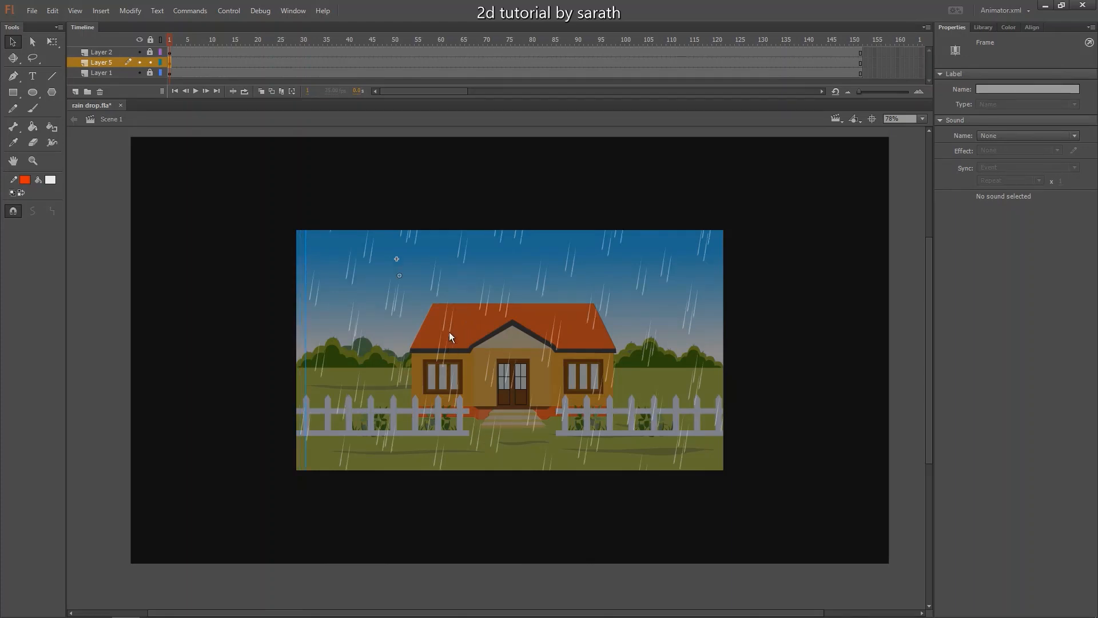
click(459, 314)
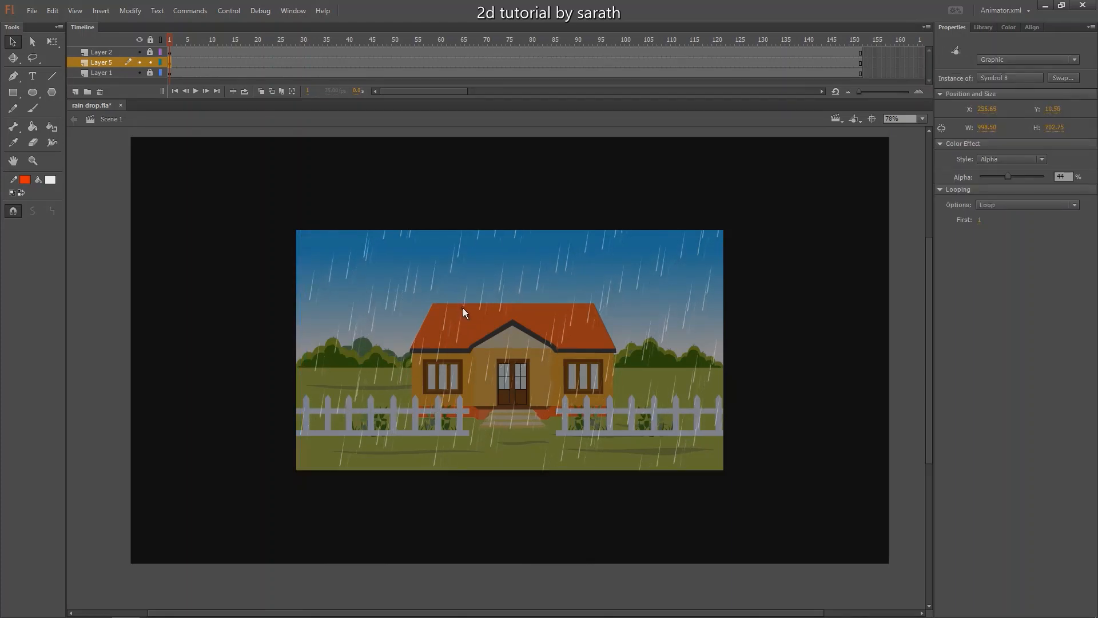
click(979, 221)
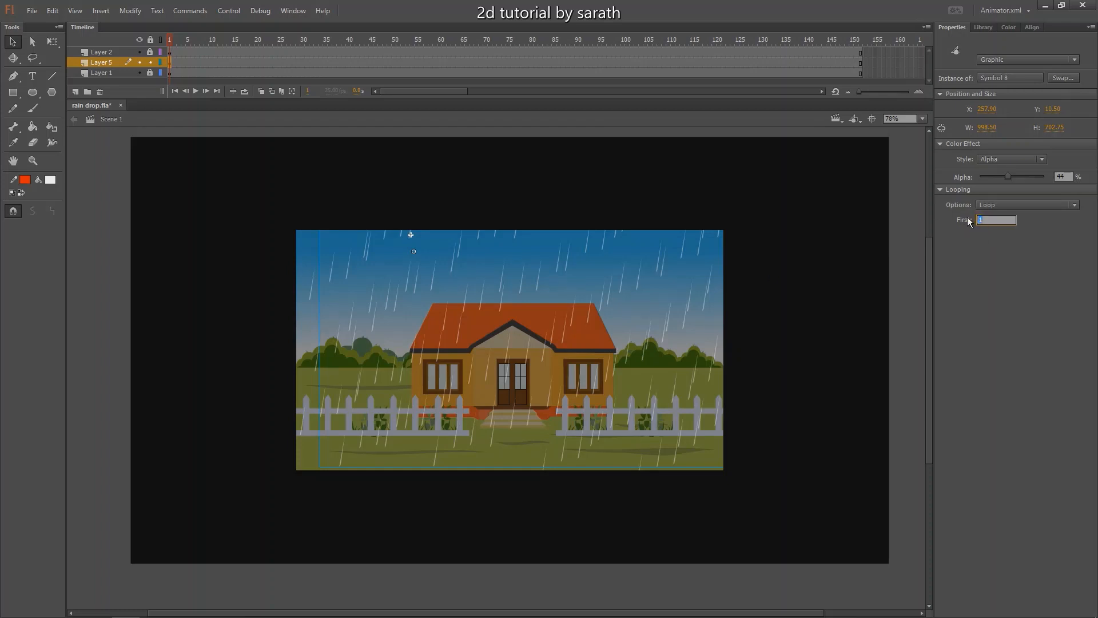
text(5)
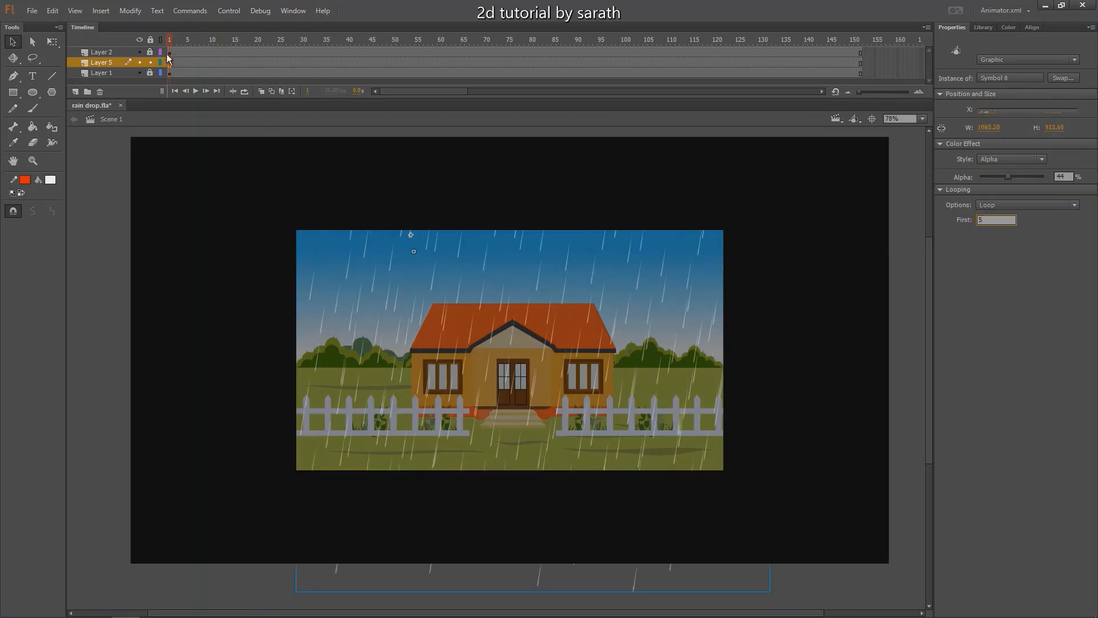
click(161, 81)
key(Return)
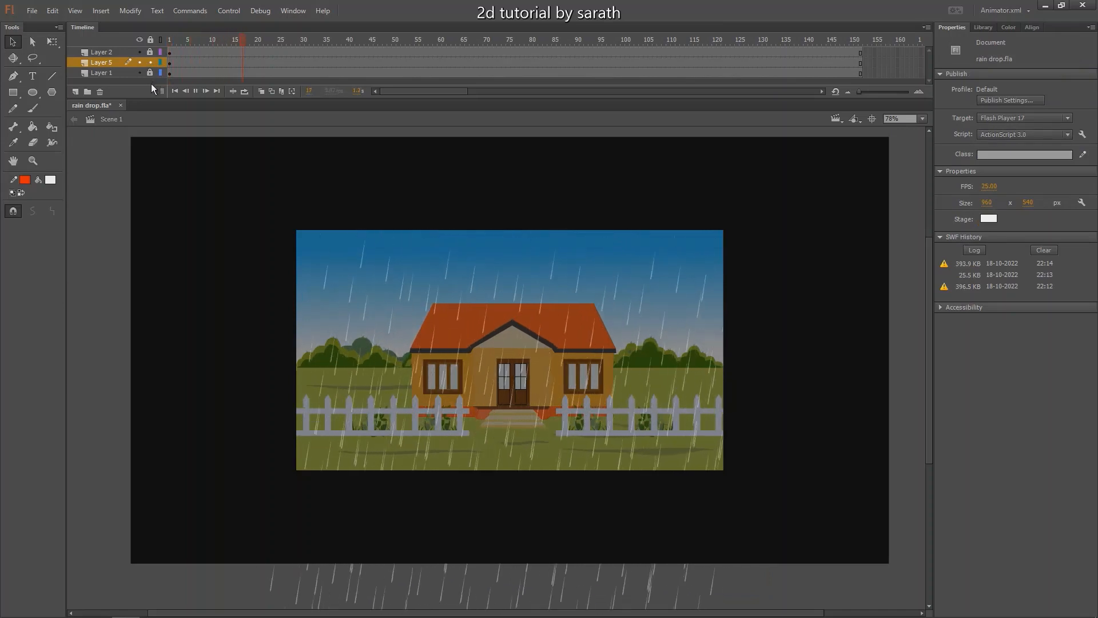
key(Return)
- Test the movie in a maximized preview window, close it, and play the scene on the timeline
key(ctrl+Return)
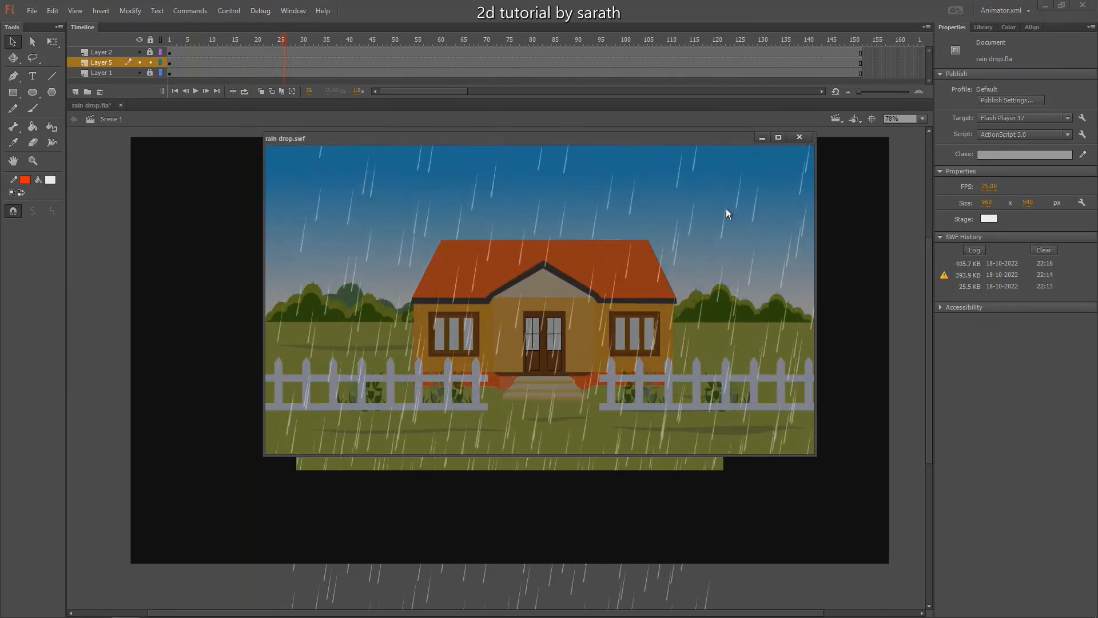
click(777, 137)
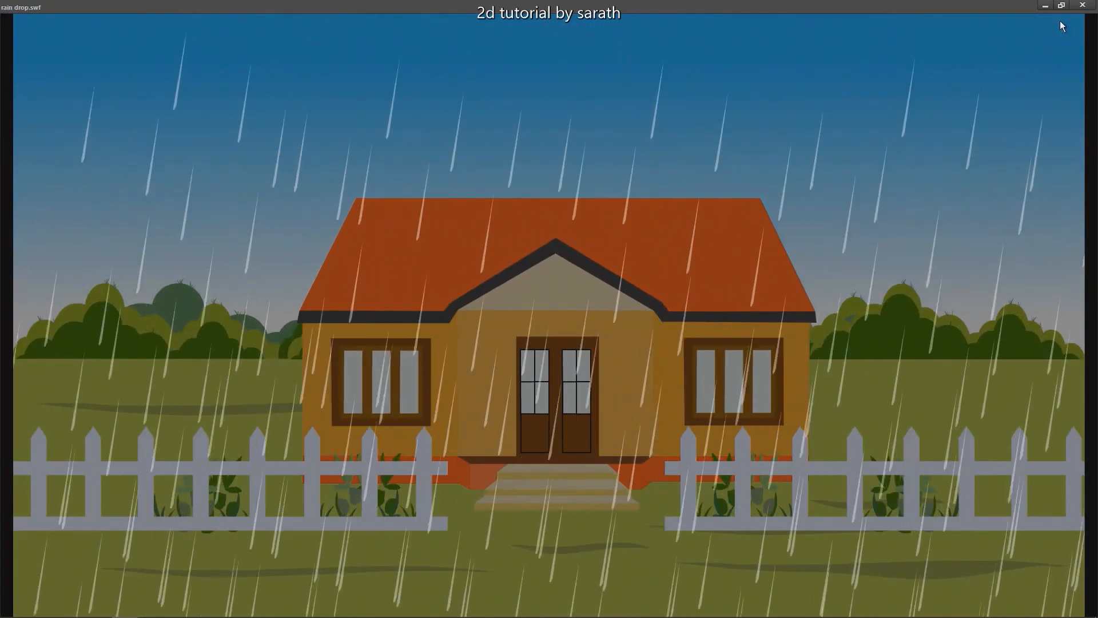
click(1062, 7)
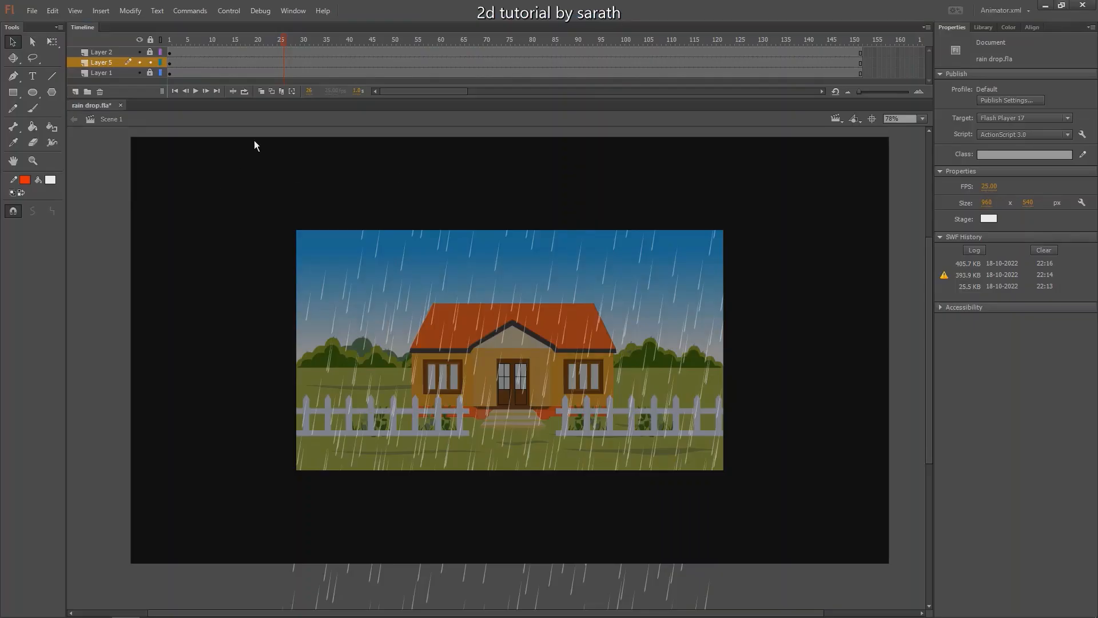
click(228, 63)
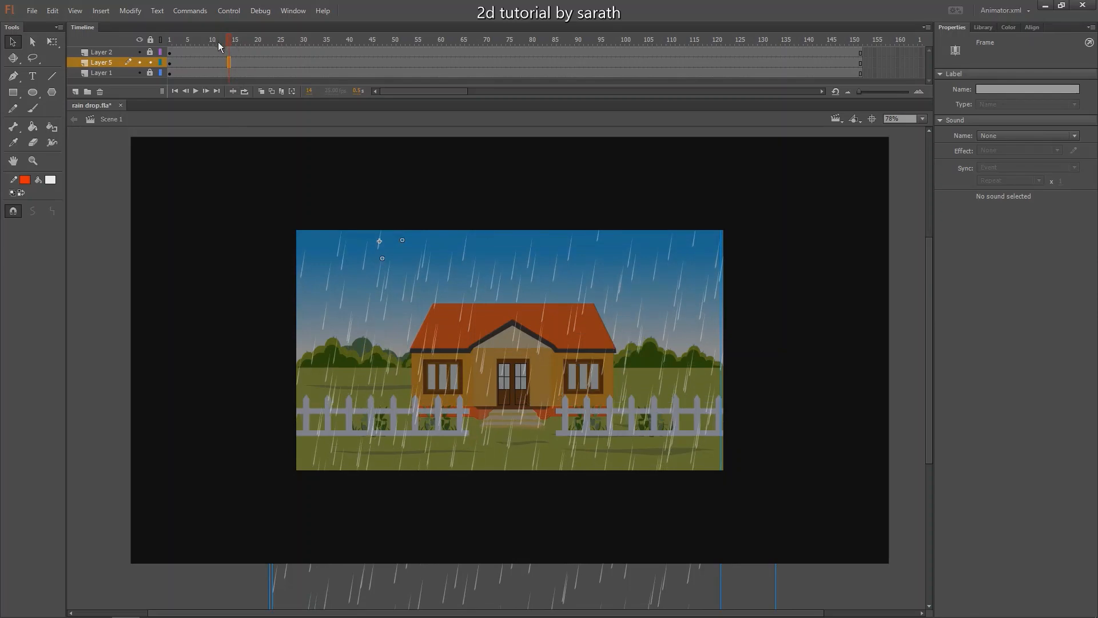
key(Return)
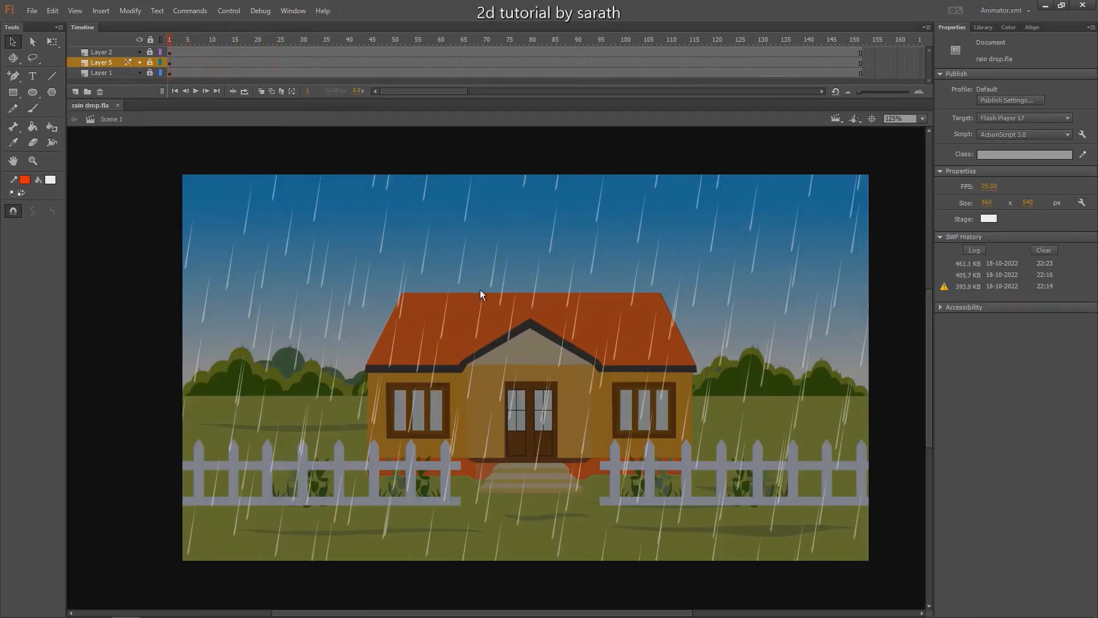
- Add a new layer above Layer 5 and draw a small white rectangle with a red outline just above the roof, about 7 x 20 px
drag(396, 308, 407, 305)
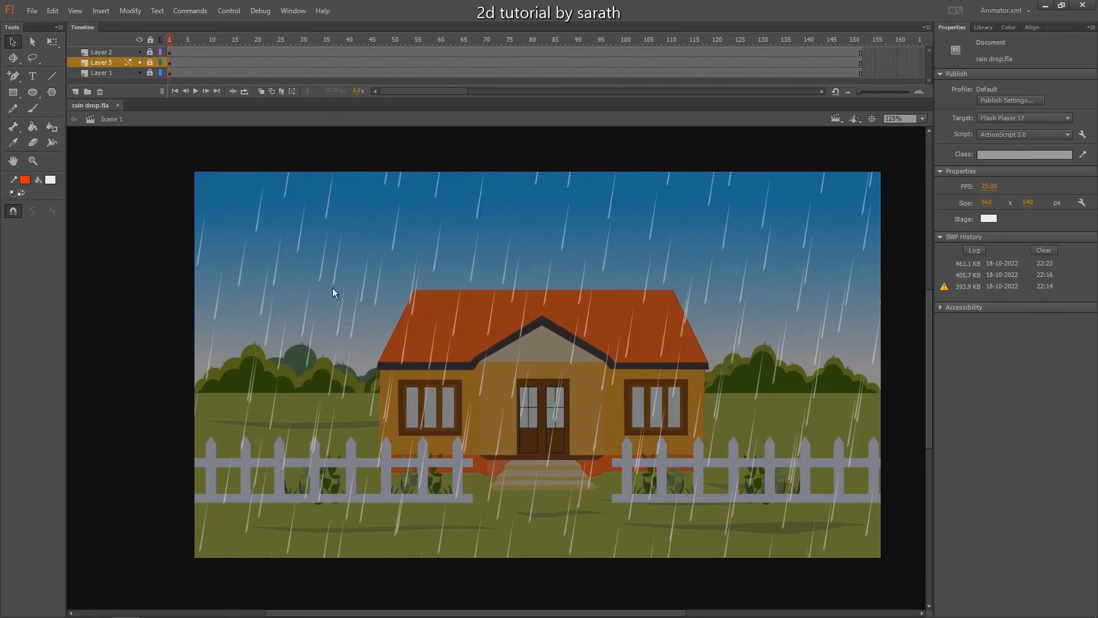
key(ctrl+=)
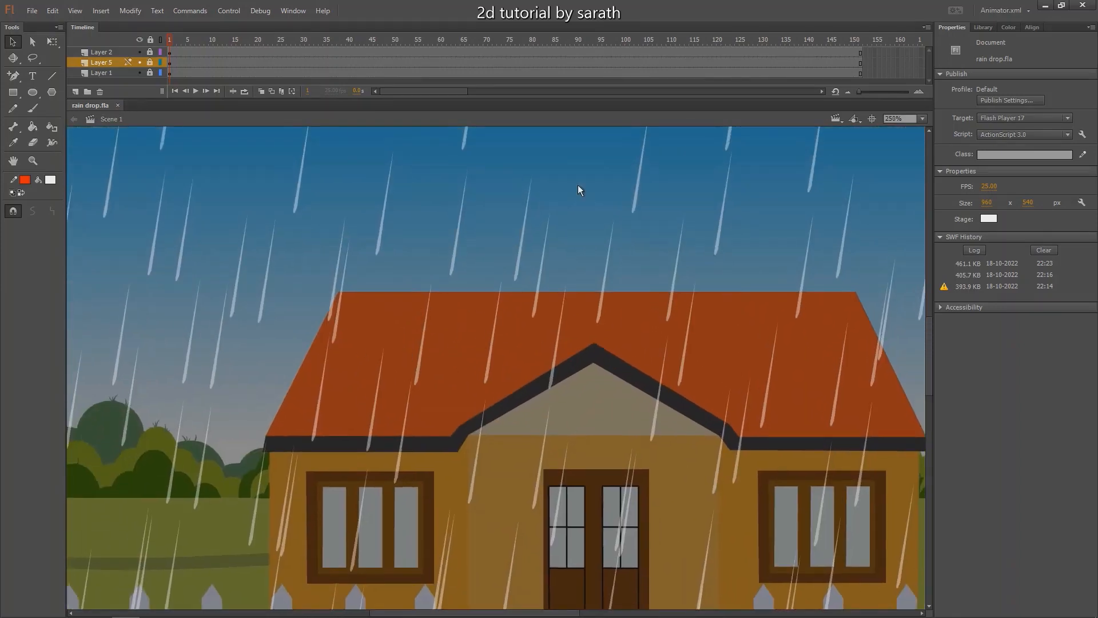
click(75, 92)
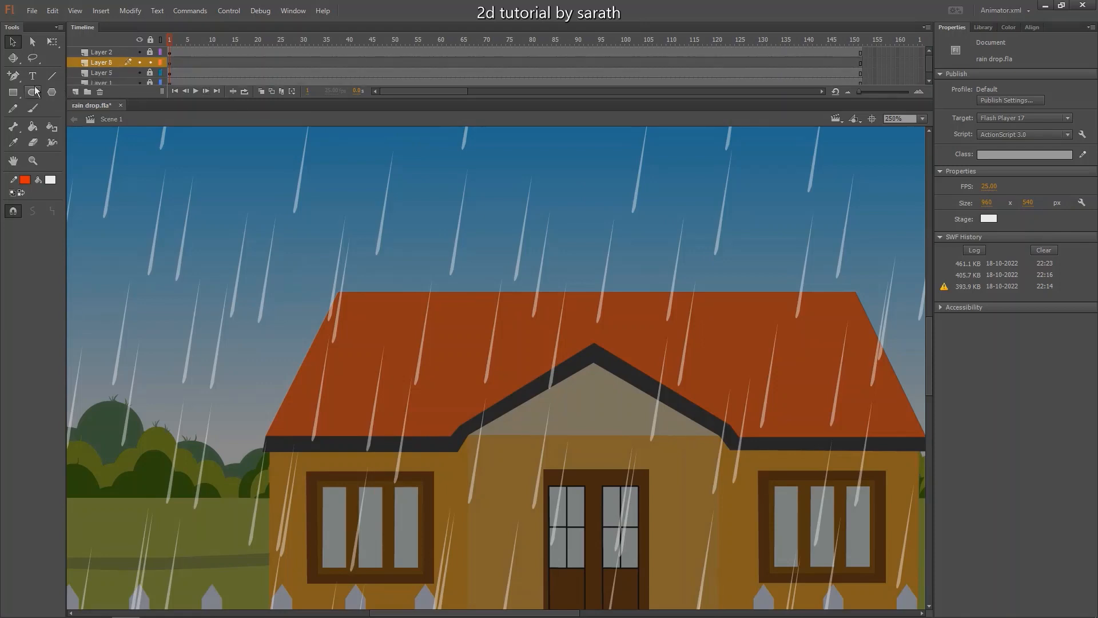
click(13, 91)
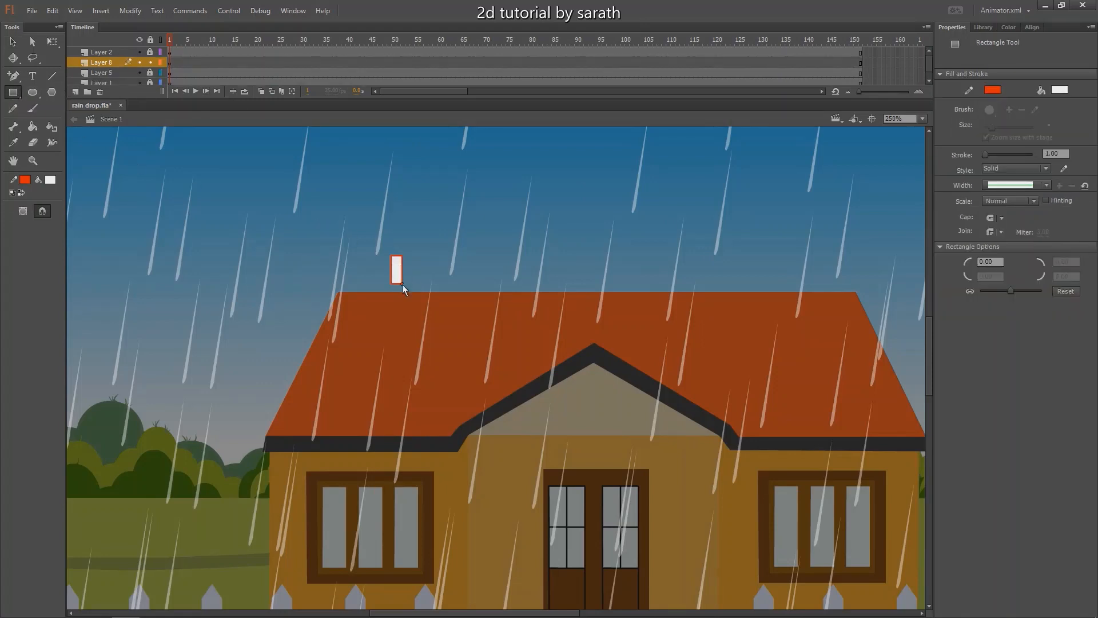
drag(402, 283, 401, 283)
- Convert the small rectangle, including its outline, to a graphic symbol
key(v)
click(398, 268)
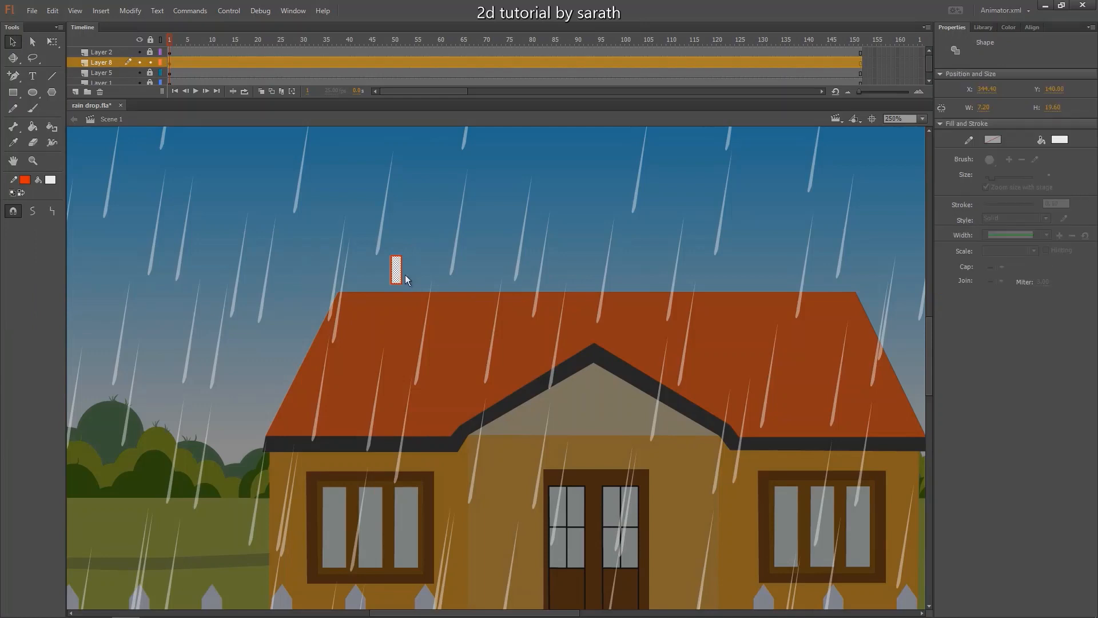
key(ctrl+equal)
key(ctrl+equal)
double_click(506, 350)
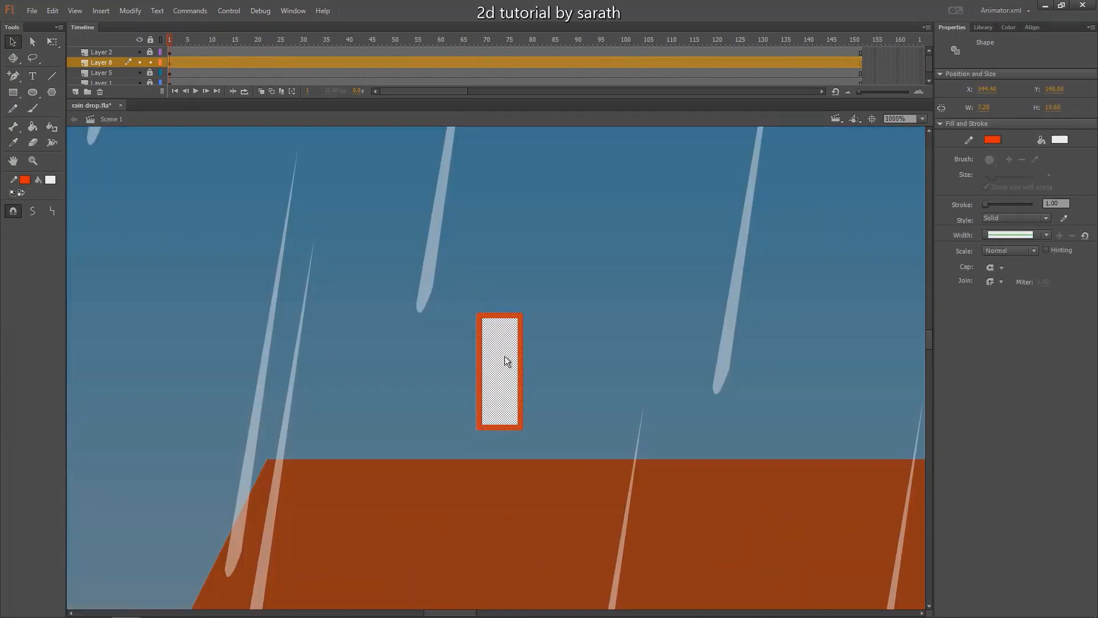
key(F8)
click(612, 96)
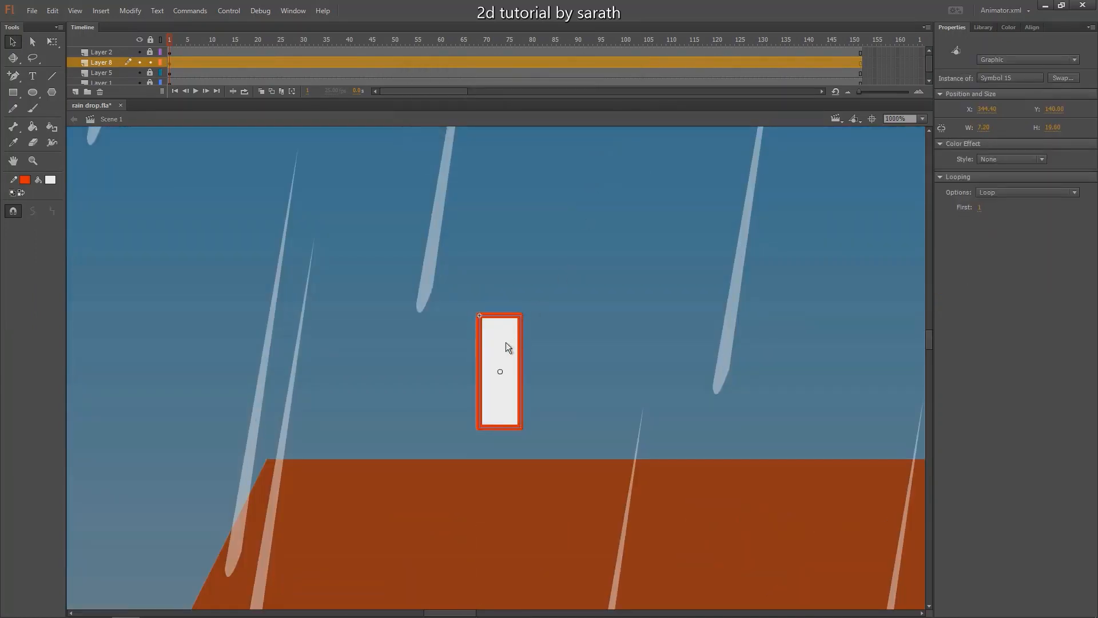
- Inside the new symbol, delete the rectangle's red outline and move the white fill to the left
double_click(506, 342)
click(537, 342)
double_click(520, 357)
key(Delete)
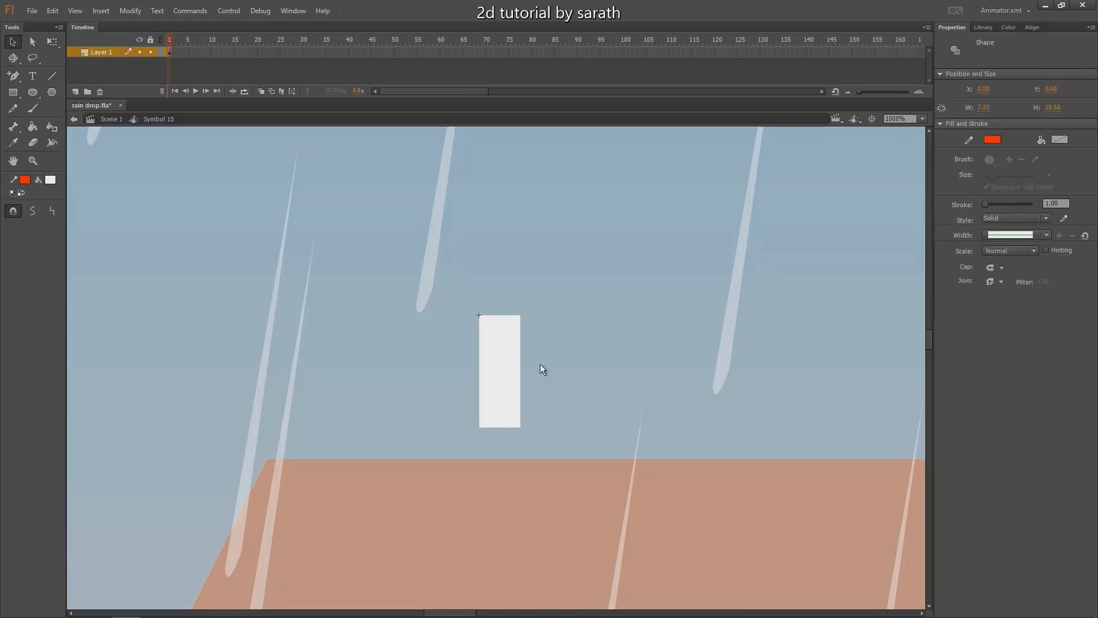
drag(496, 361, 385, 332)
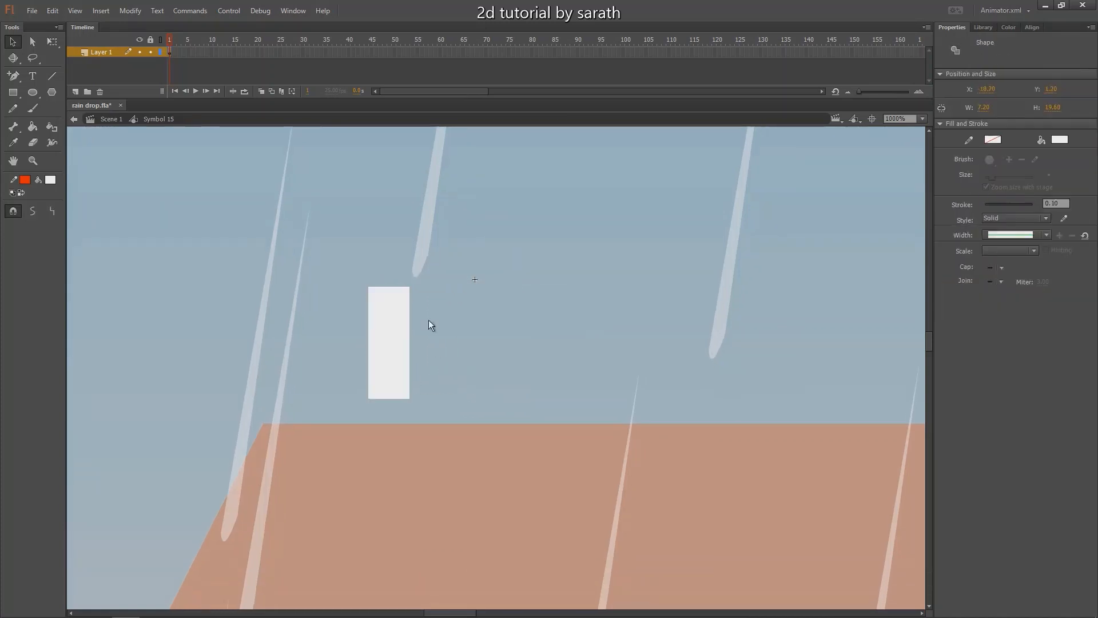
click(429, 321)
- Reshape the white rectangle into a curved, pointed splash streak by merging its corners and bending its edges
drag(358, 291, 302, 302)
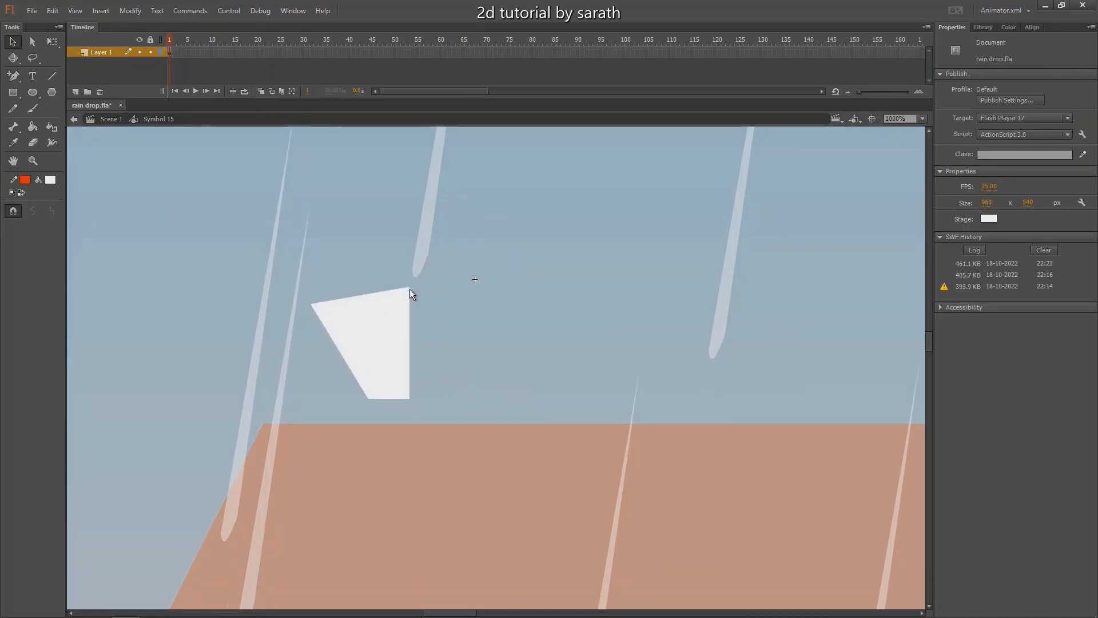
drag(410, 290, 324, 310)
drag(367, 359, 382, 344)
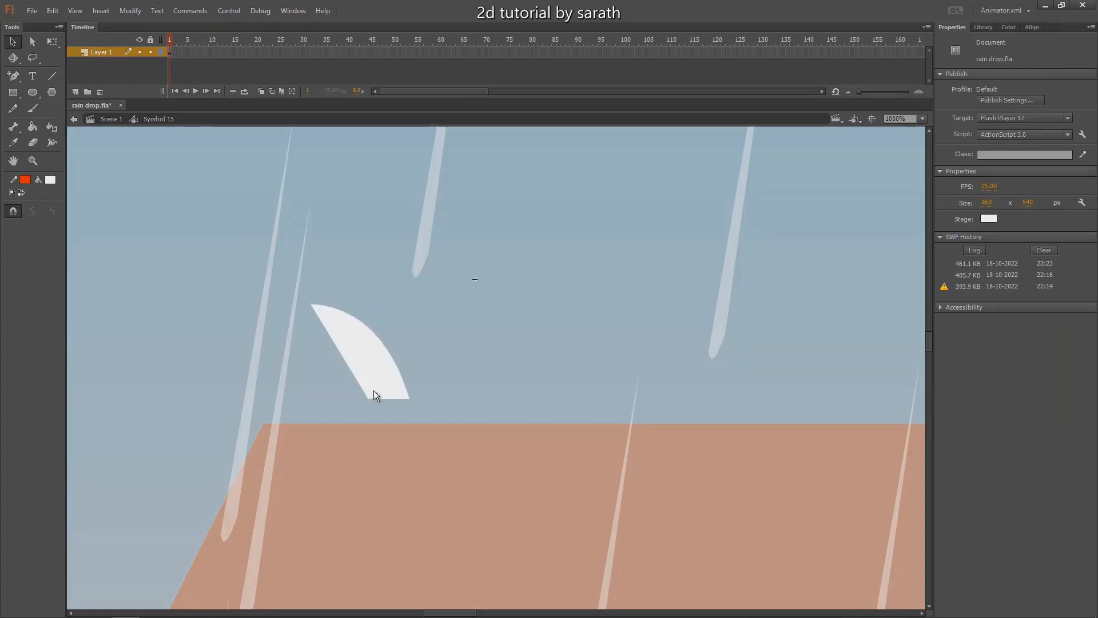
drag(368, 399, 407, 398)
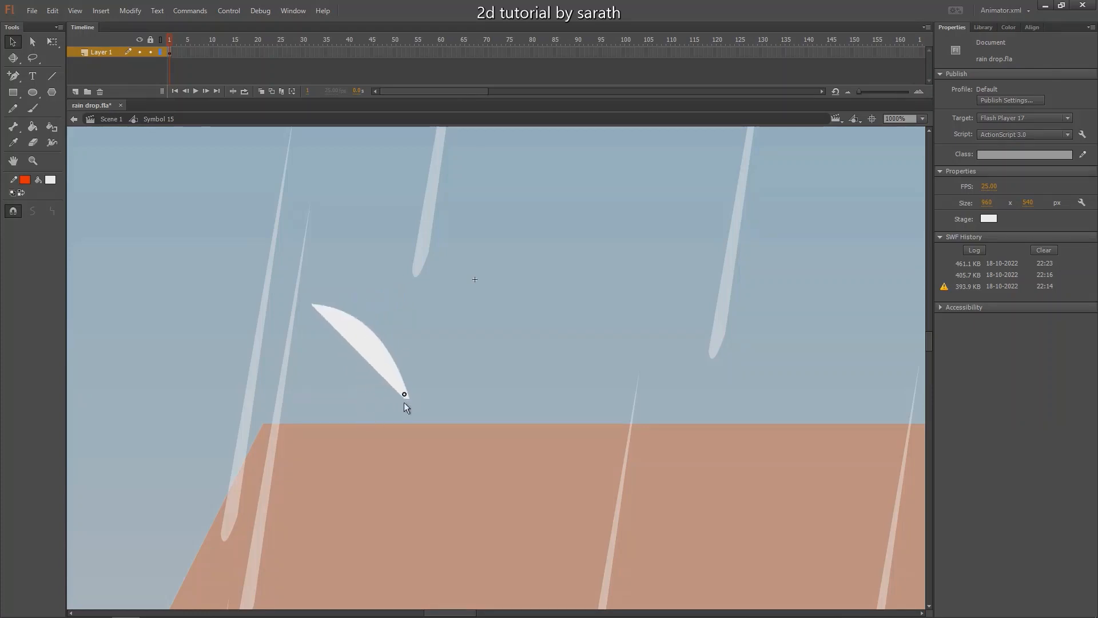
drag(372, 366, 379, 344)
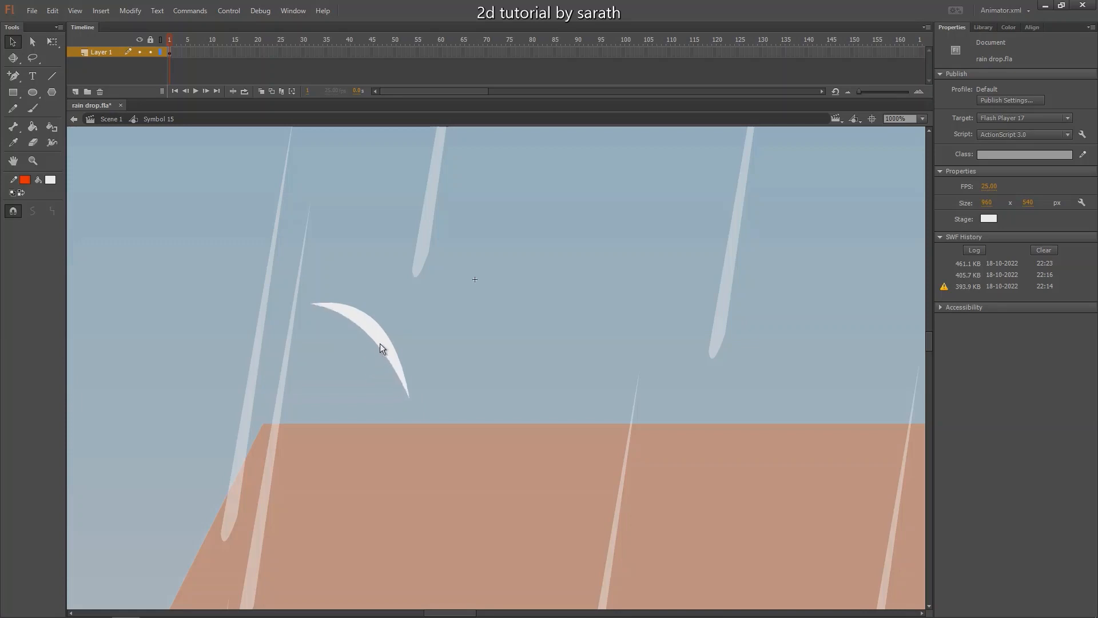
drag(407, 400, 392, 378)
- Copy the streak to the right, flip the copy horizontally, and scale it down to about 8.7 x 8.2 px
click(375, 344)
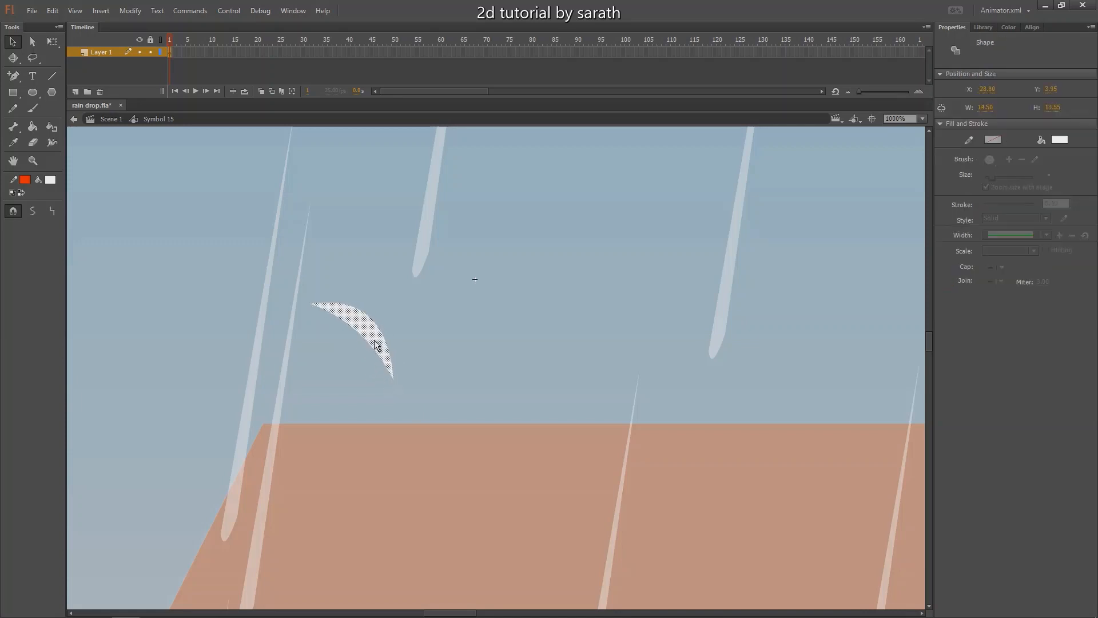
drag(376, 343, 459, 349)
key(q)
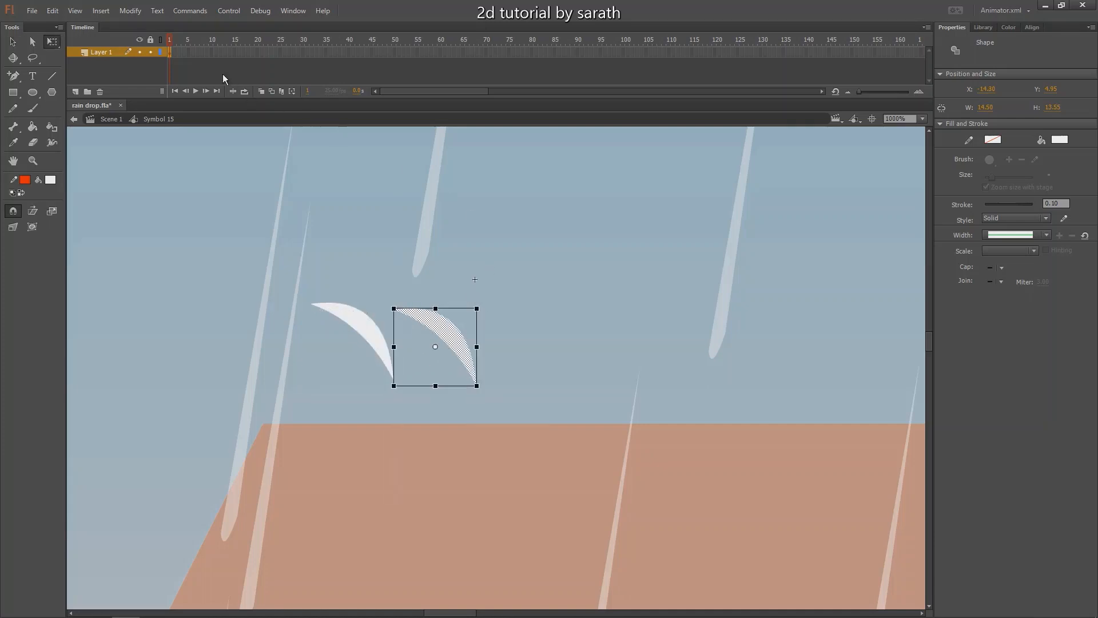
click(135, 14)
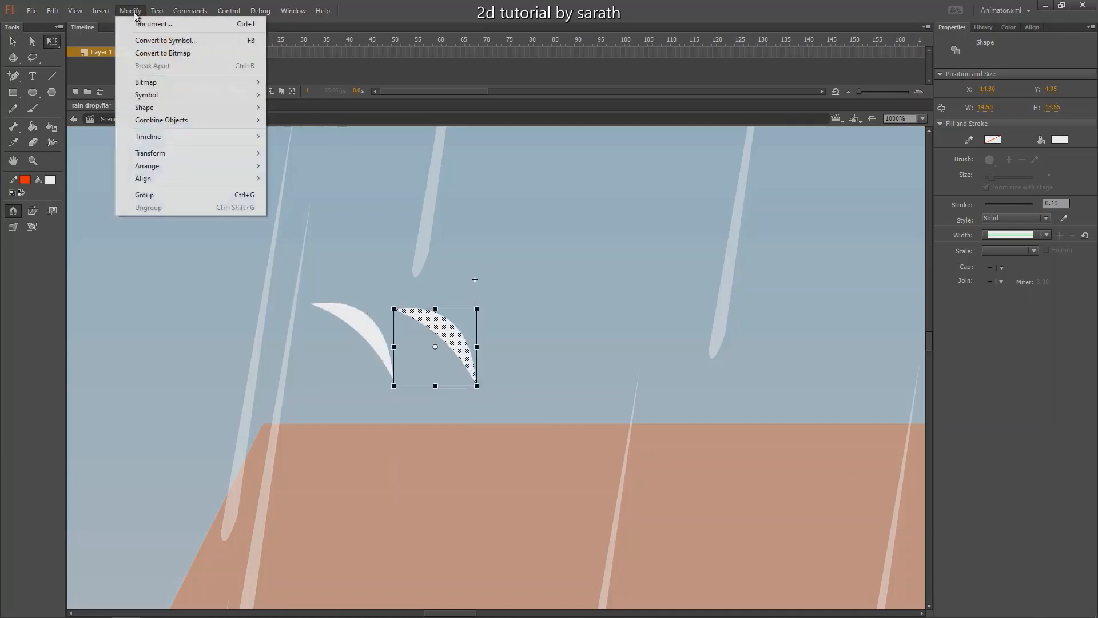
mouse_move(149, 154)
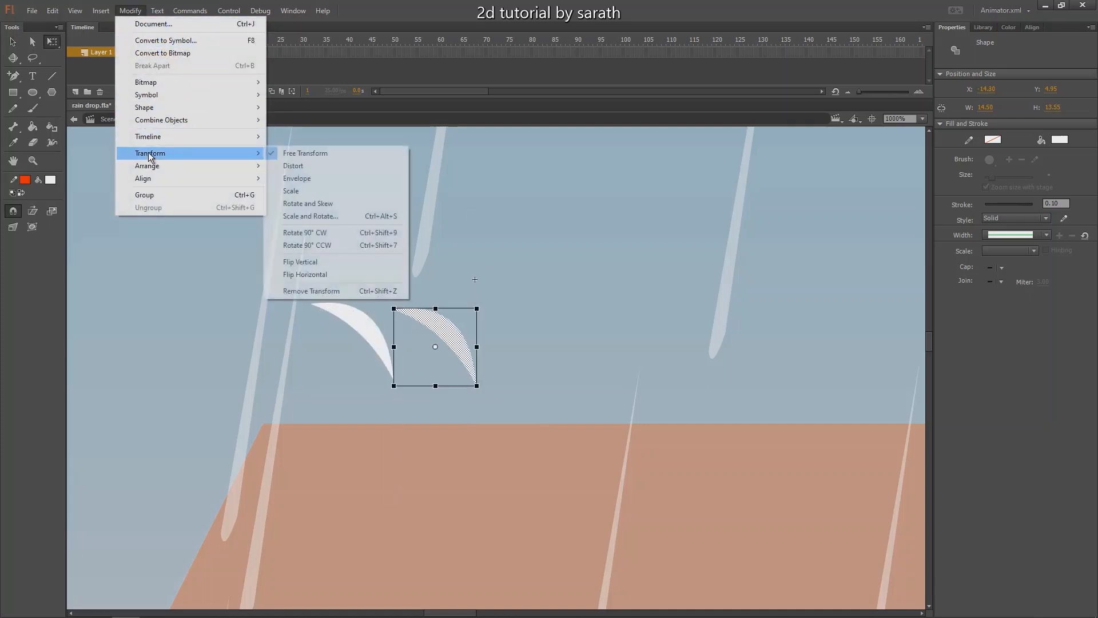
click(323, 275)
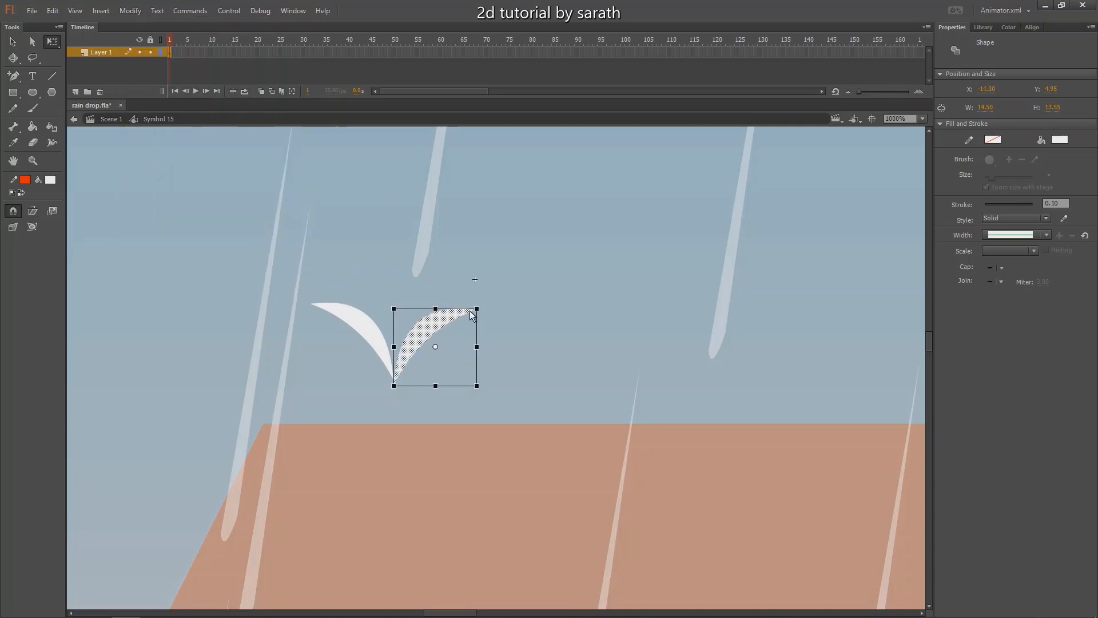
drag(470, 312, 424, 338)
key(v)
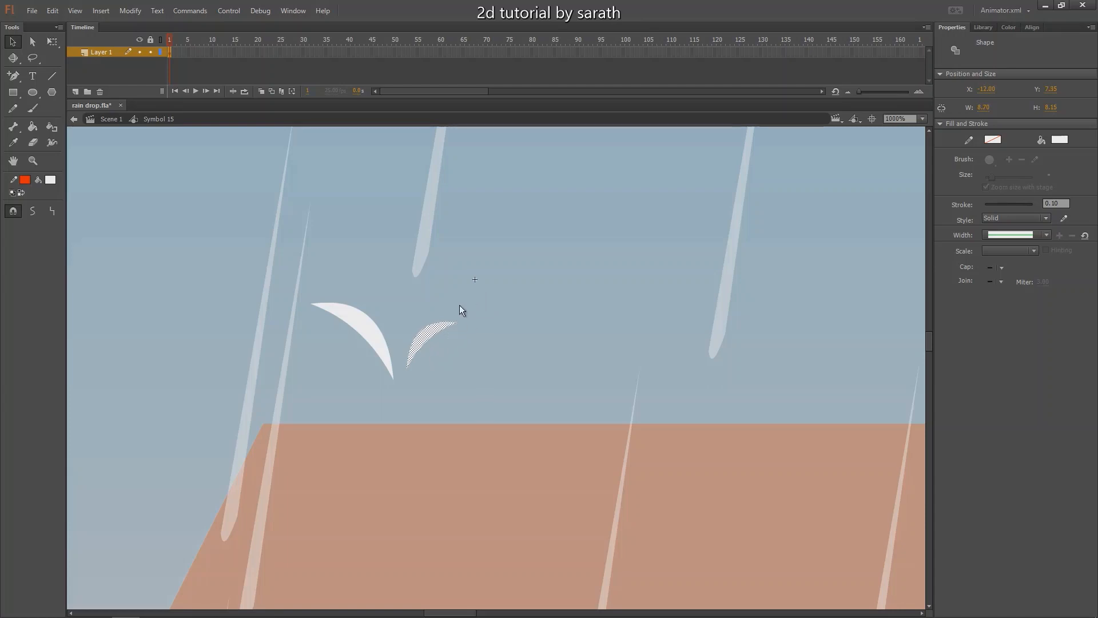
- Add a third slim streak above and between the other two, adjusting its ends so it stands nearly upright
drag(431, 338, 415, 253)
click(454, 290)
mouse_move(397, 314)
mouse_down()
mouse_move(397, 324)
mouse_move(406, 296)
mouse_move(395, 284)
mouse_move(394, 332)
mouse_up()
click(404, 294)
click(426, 259)
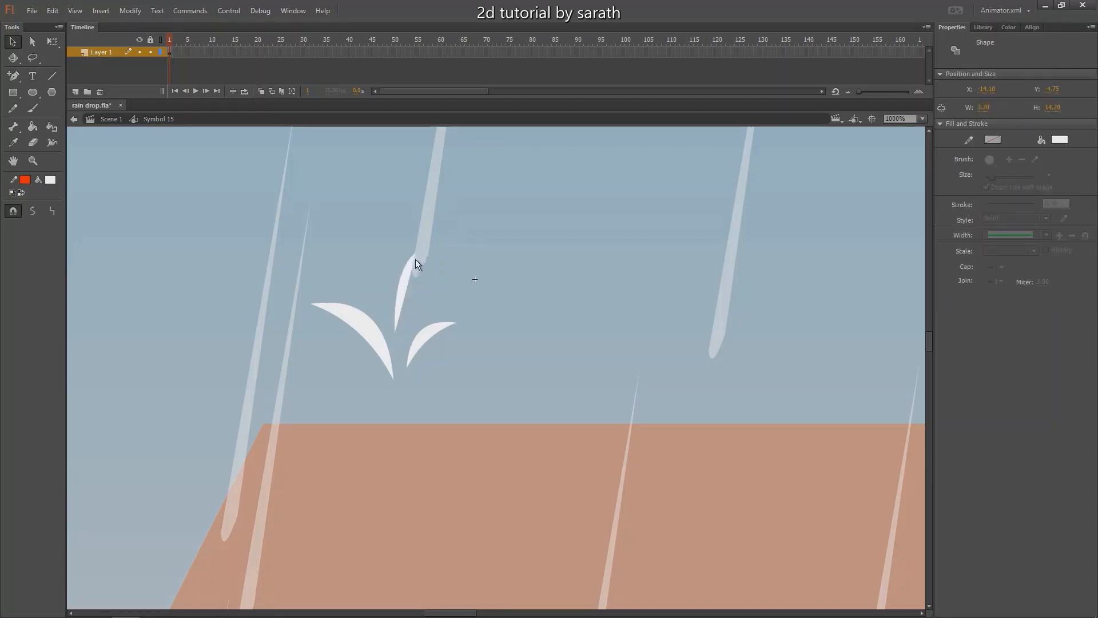
drag(415, 256, 392, 252)
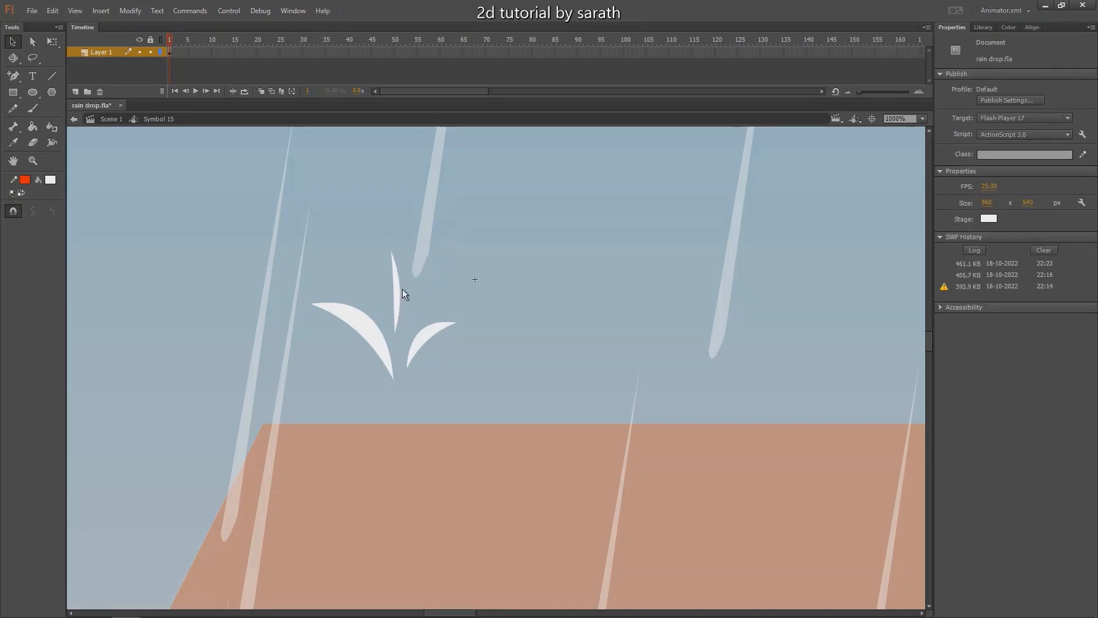
- Bow the upper streak to the right, scale it to about 4 x 11 px, and move it slightly up and left
drag(393, 294, 406, 293)
key(q)
drag(415, 249, 395, 260)
key(v)
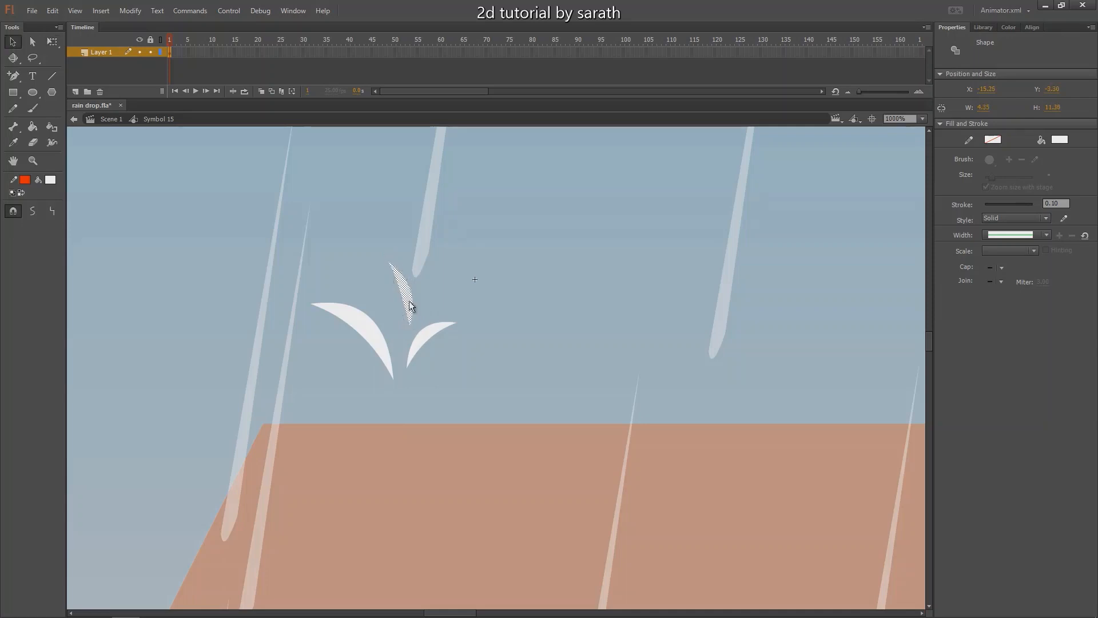
drag(405, 298, 395, 288)
click(435, 298)
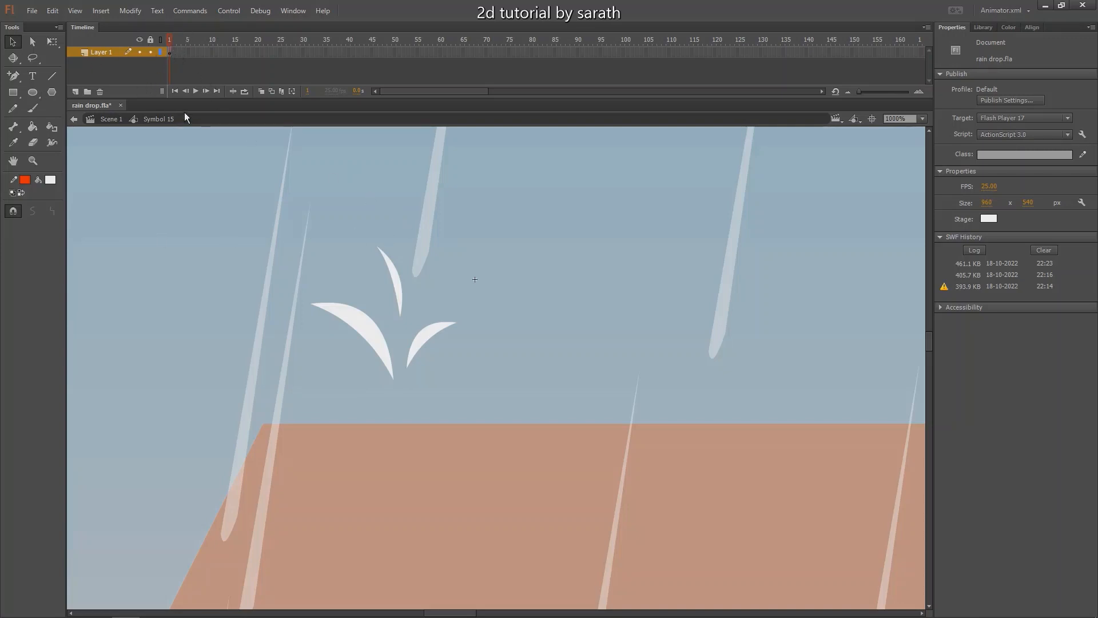
- Add a keyframe at frame 2, shift the left streak up and outward, rotate it flatter, and reshape its lower tip and edge
key(F6)
drag(371, 338, 352, 305)
key(q)
click(365, 256)
drag(297, 270, 266, 283)
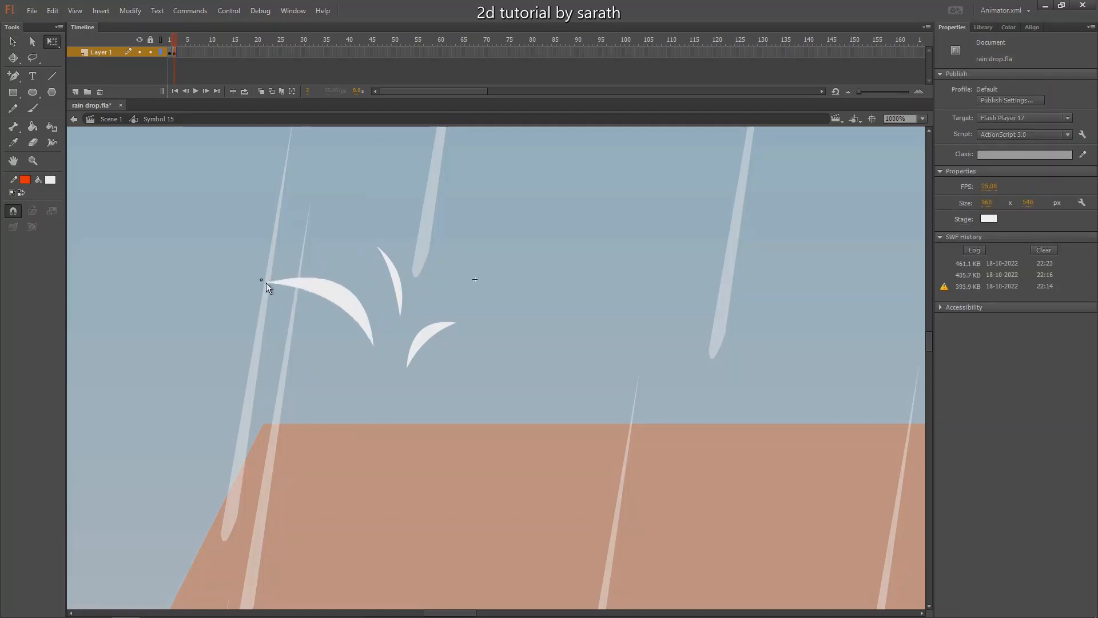
drag(373, 343, 375, 315)
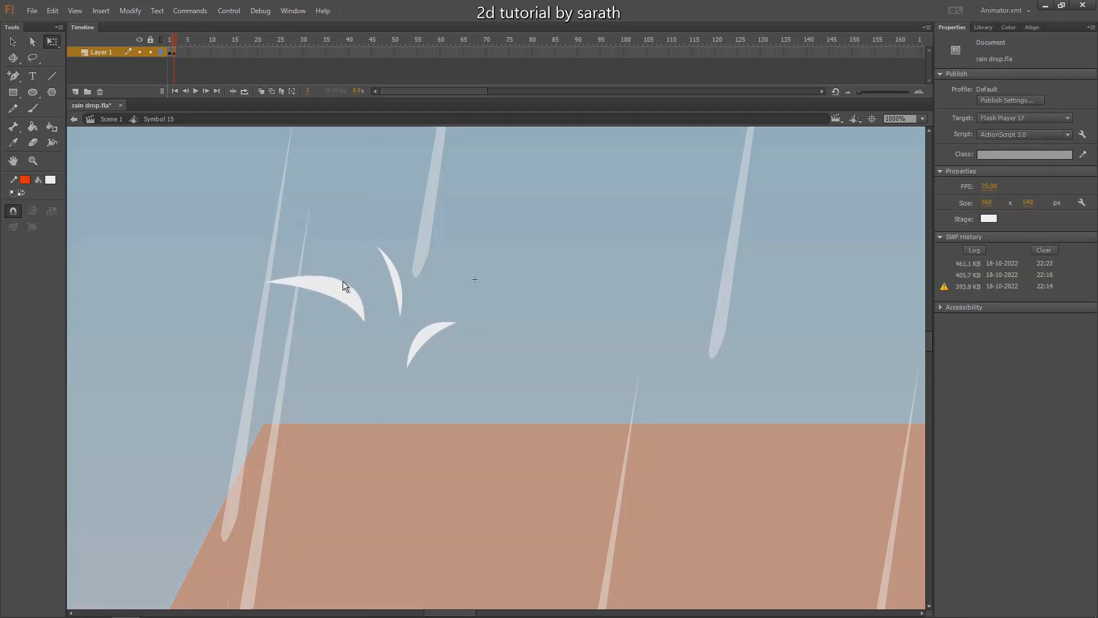
mouse_move(342, 281)
mouse_down()
mouse_move(337, 272)
mouse_move(332, 290)
mouse_up()
- Move the small right streak up and outward in frame 2 and rotate it clockwise until it arches nearly level
click(444, 324)
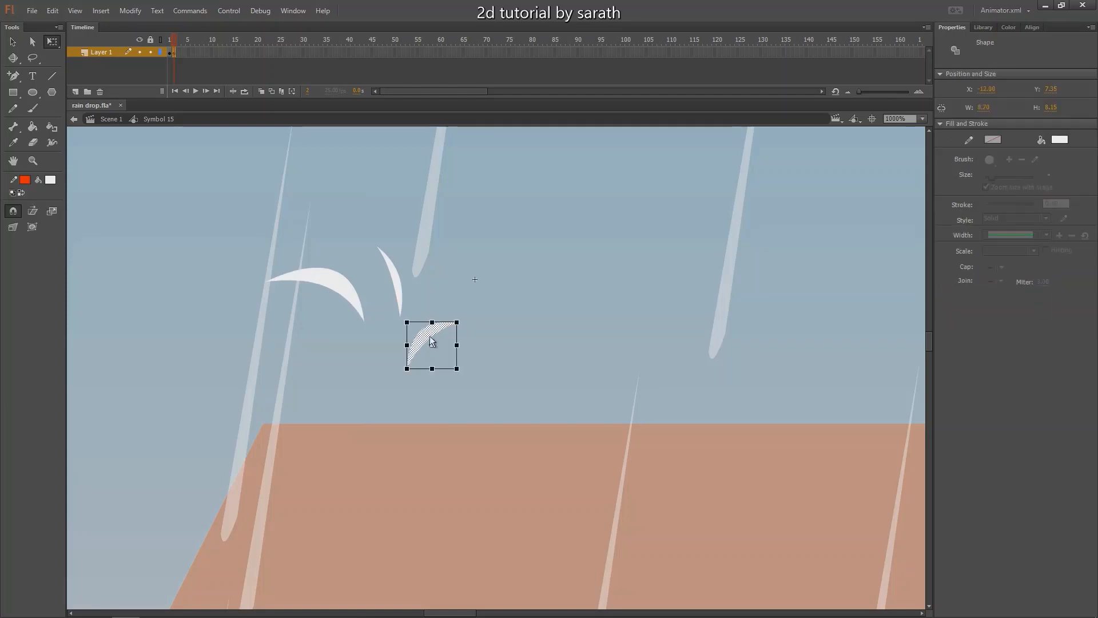
drag(444, 324, 502, 310)
key(v)
click(507, 309)
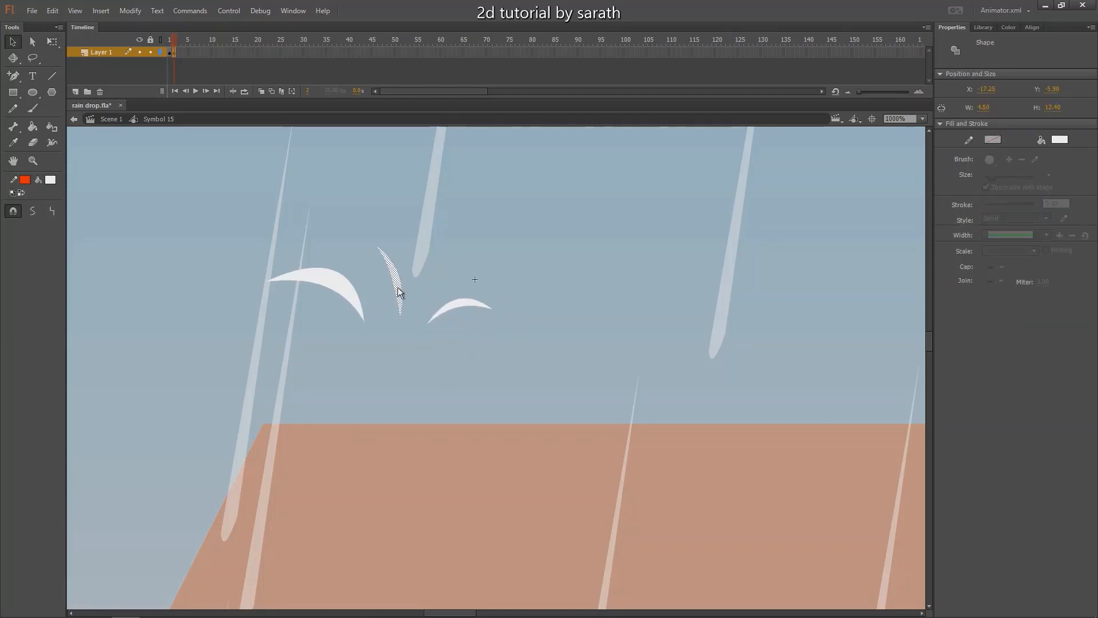
- Raise the upper streak in frame 2, tilt it counterclockwise, and shift it slightly outward with a stronger bow
drag(393, 274, 383, 240)
key(q)
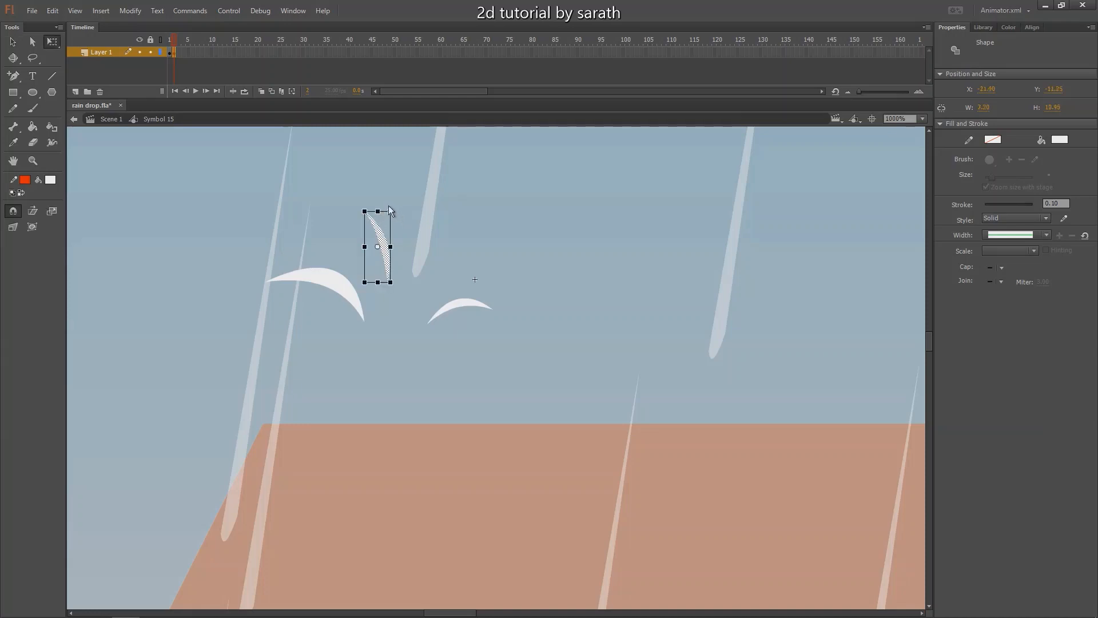
drag(391, 284, 380, 231)
key(v)
click(413, 225)
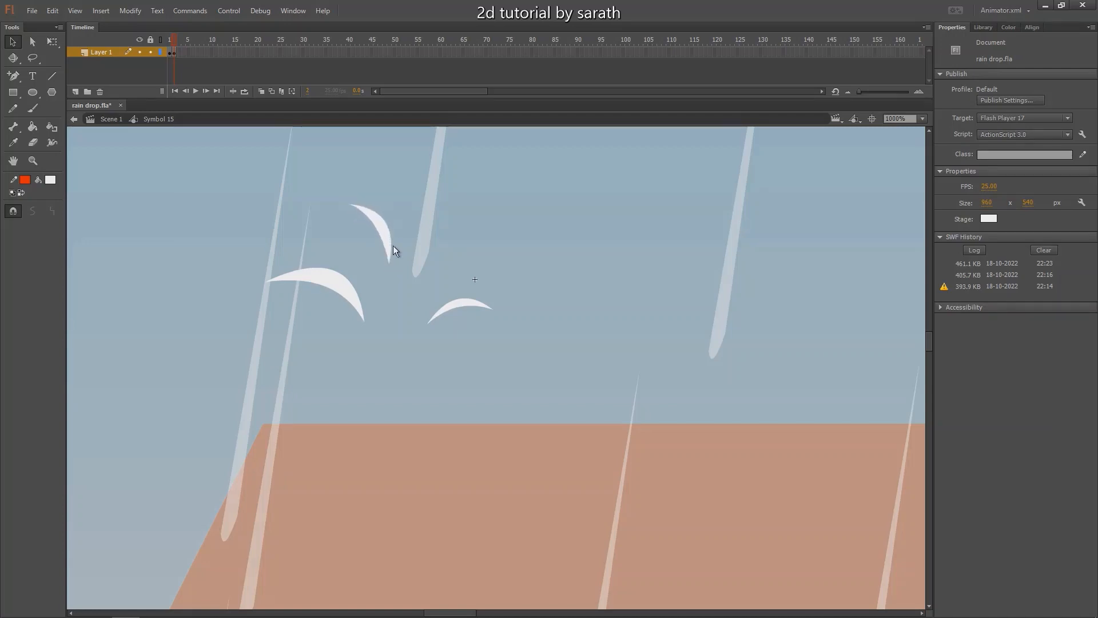
- Add a keyframe at frame 3 and rotate the right streak clockwise so its outer end falls, shifting it slightly outward
drag(175, 43, 174, 46)
drag(176, 42, 174, 46)
key(F6)
click(464, 311)
key(q)
drag(499, 302, 474, 311)
key(v)
click(543, 332)
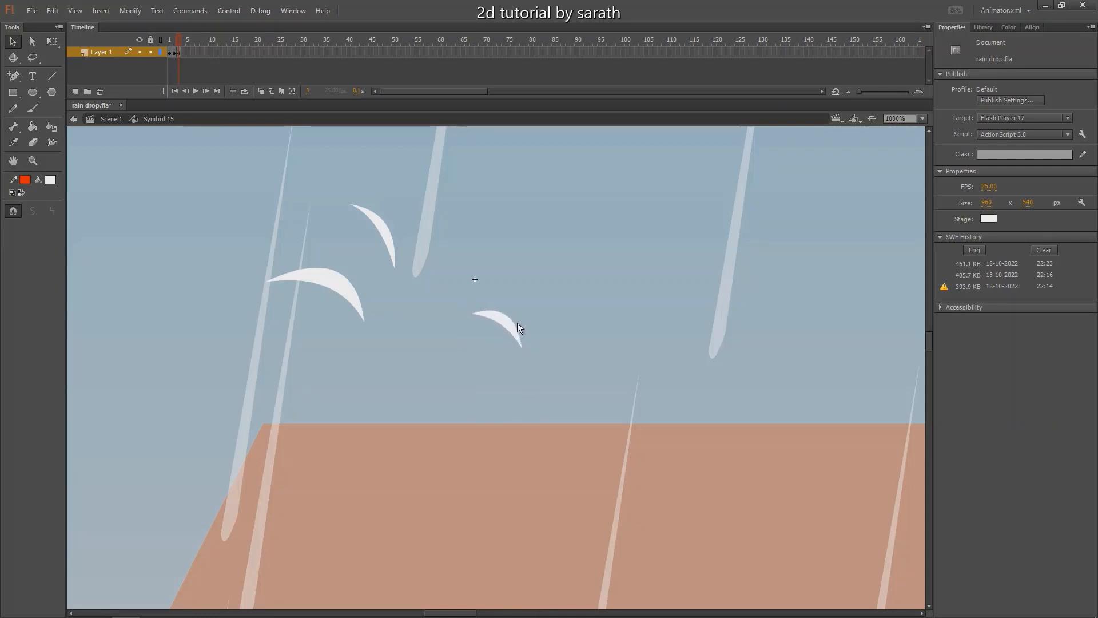
- Move the left streak outward in frame 3, shrink it, and rotate it counterclockwise so its outer end points down
click(338, 289)
key(q)
drag(369, 268, 264, 287)
click(344, 307)
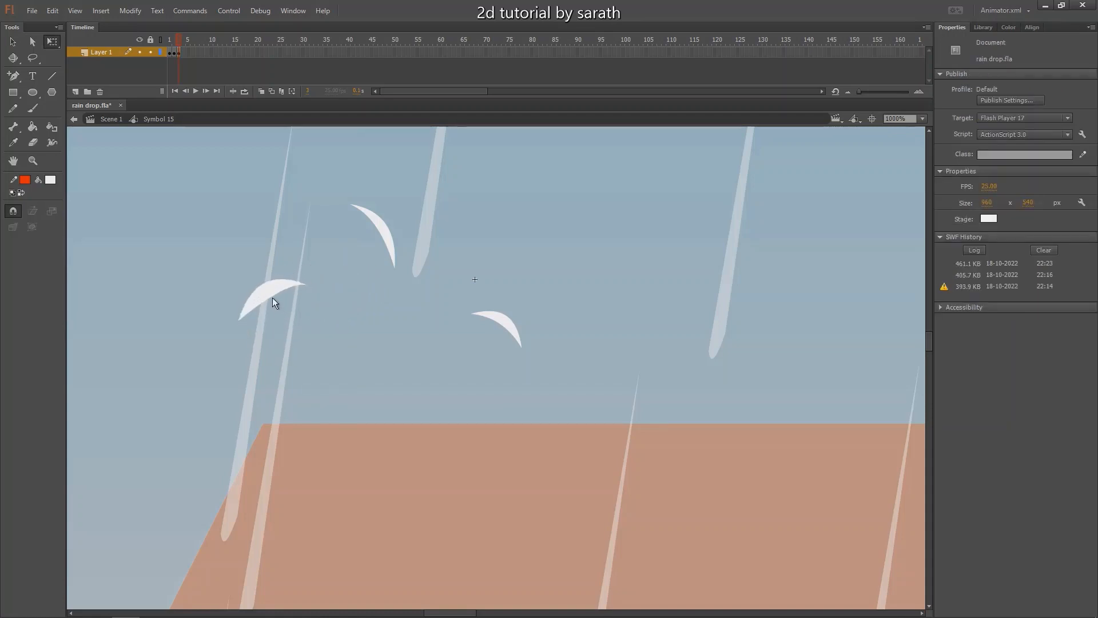
- Rotate the upper streak in frame 3 until it arches nearly level, move it up and outward, and shorten it
click(390, 236)
drag(389, 250, 359, 223)
drag(380, 180, 349, 169)
key(v)
click(382, 222)
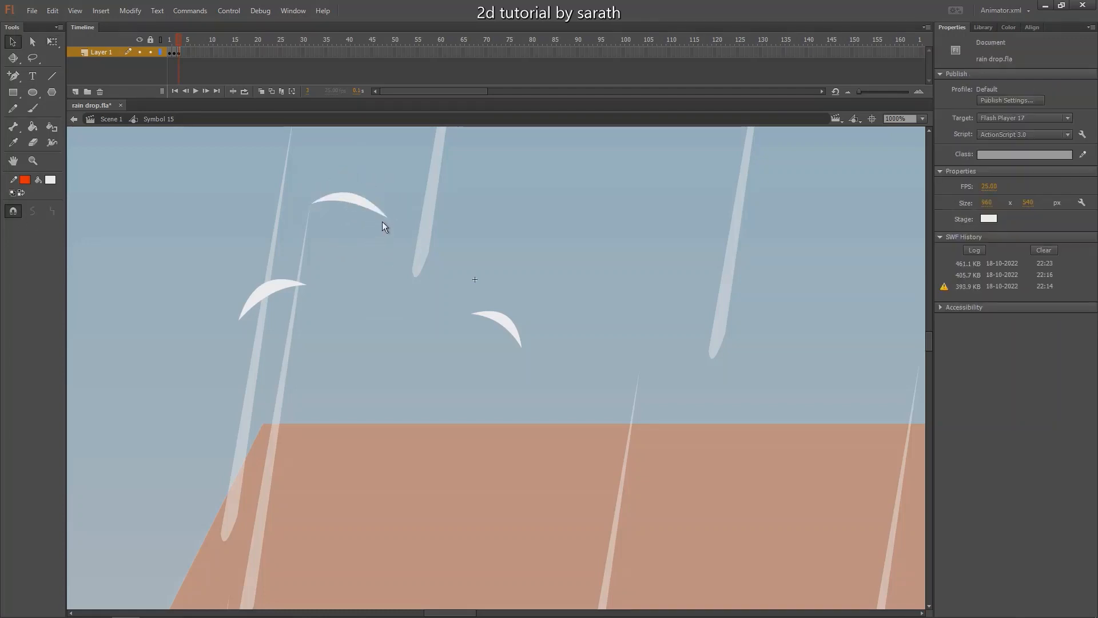
drag(383, 217, 300, 207)
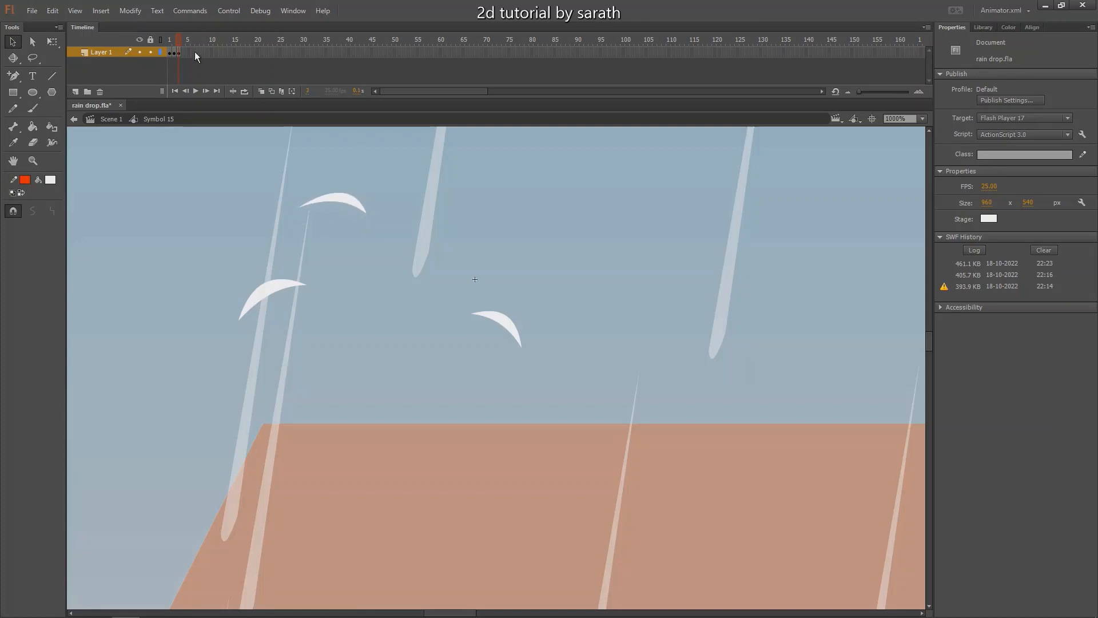
- Add a keyframe at frame 4 and delete the left streak from it
mouse_move(194, 52)
mouse_down()
mouse_move(162, 52)
mouse_move(186, 53)
mouse_up()
click(262, 298)
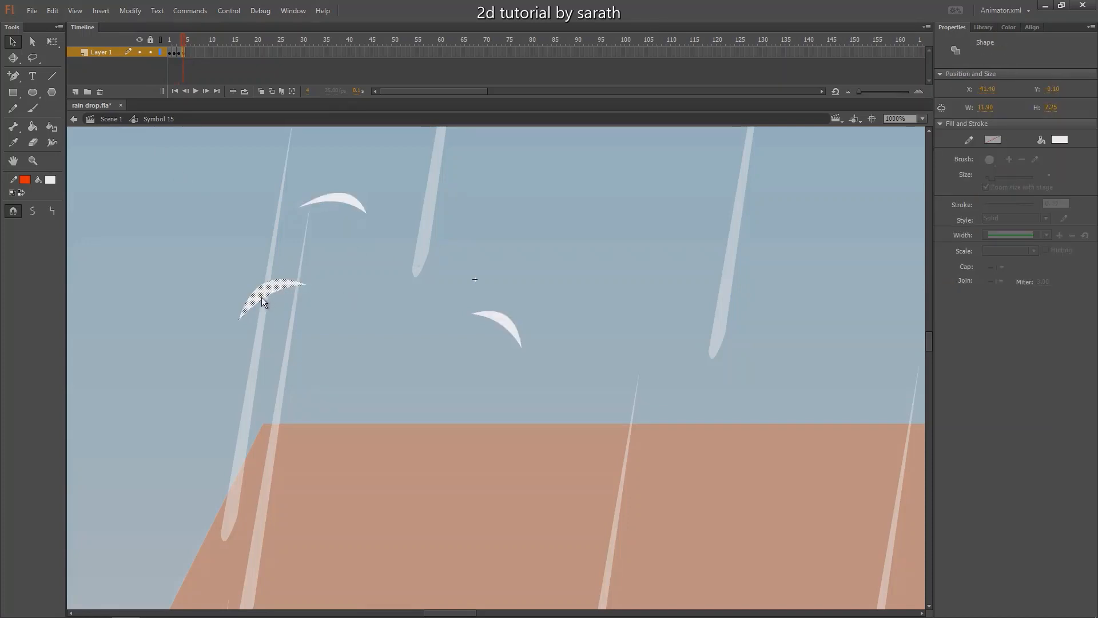
key(Delete)
- Tilt the right streak in frame 4 more steeply to about 7.1 x 8 px, and shift the upper streak farther left
click(502, 323)
key(q)
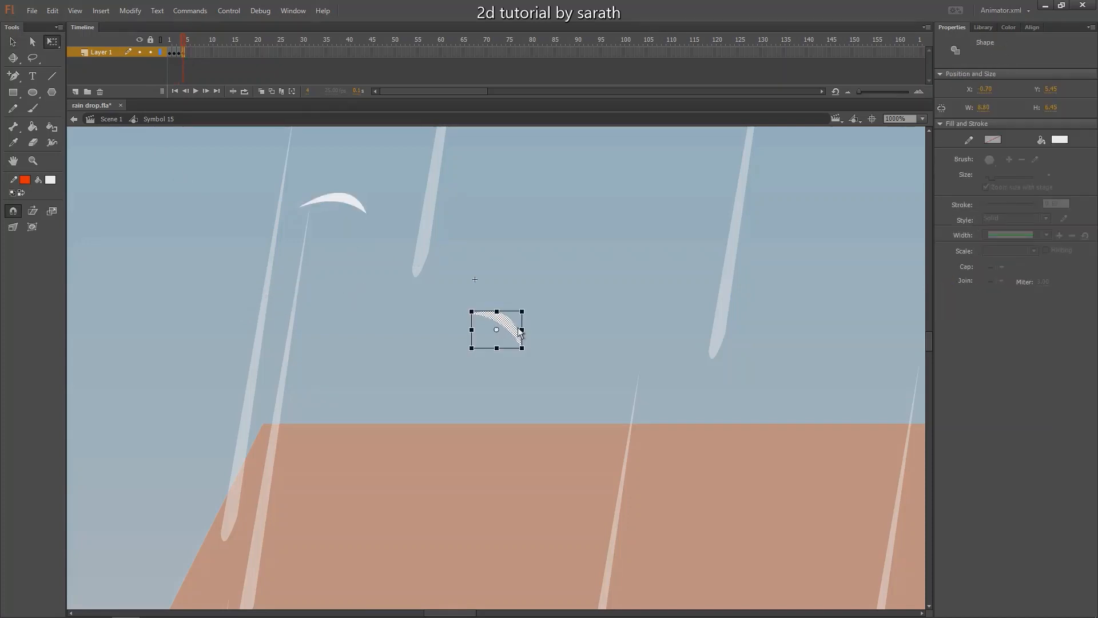
drag(529, 313, 535, 320)
key(v)
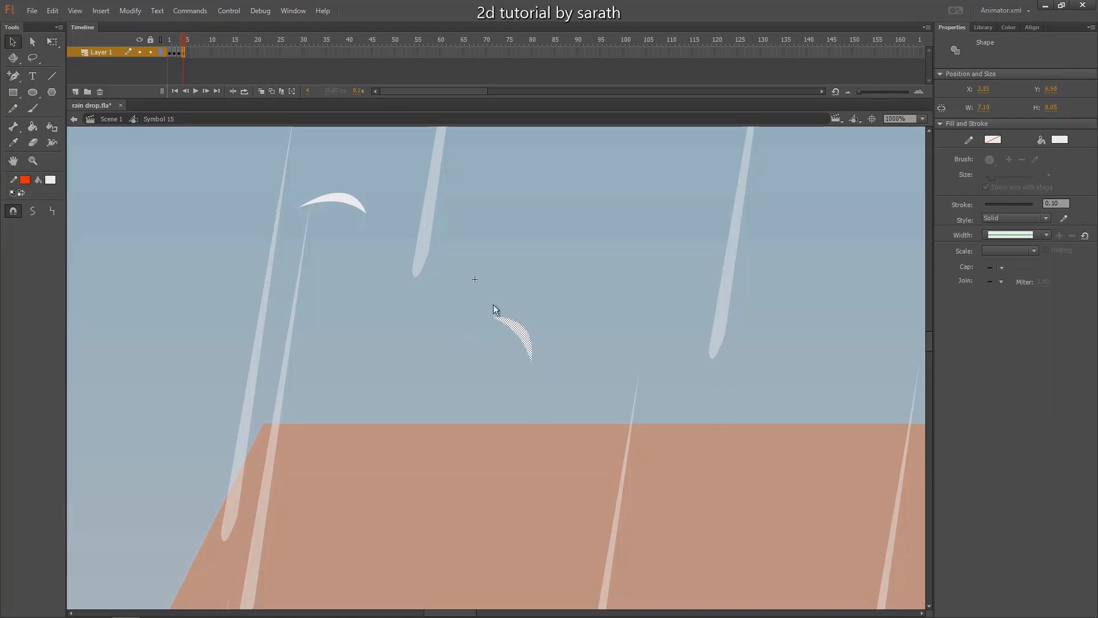
click(350, 210)
mouse_move(349, 207)
mouse_down()
mouse_move(320, 201)
mouse_move(338, 203)
mouse_up()
click(345, 218)
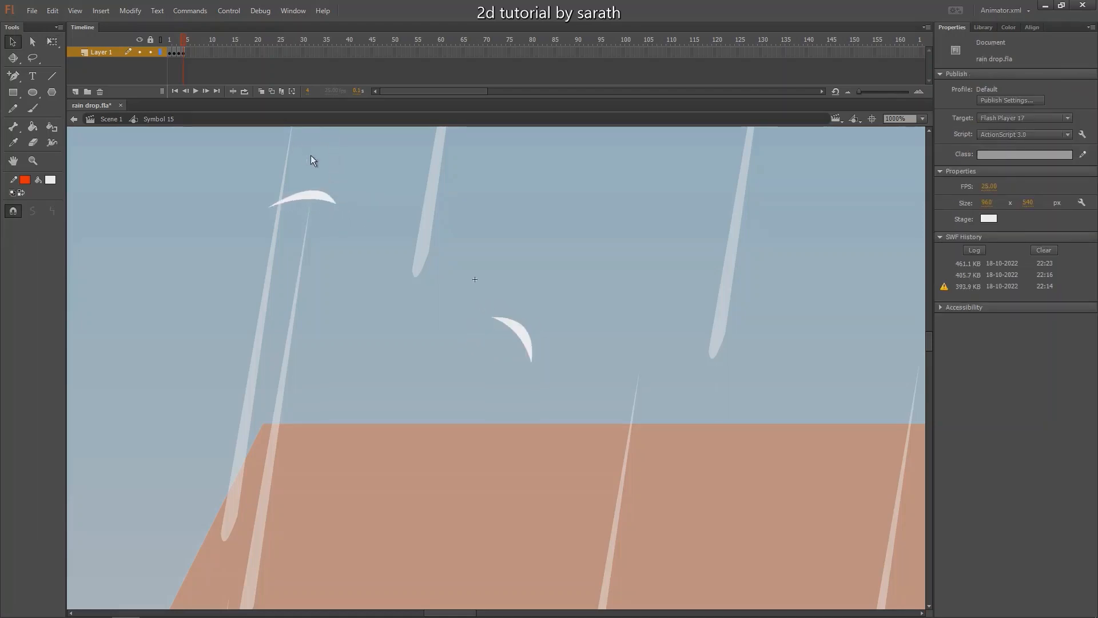
- Add keyframes at frames 5 and 6, deleting the upper streak and the last remaining streak so the splash disappears
key(F6)
drag(352, 172, 238, 260)
key(Delete)
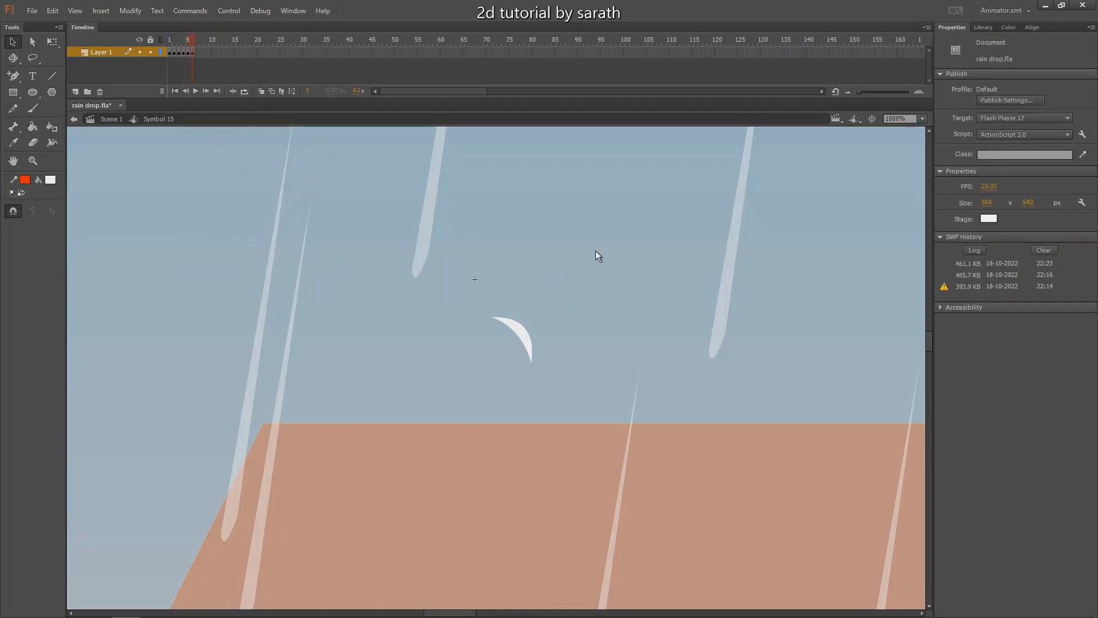
drag(595, 250, 452, 392)
key(Delete)
- Play back the splash animation inside its symbol
key(Return)
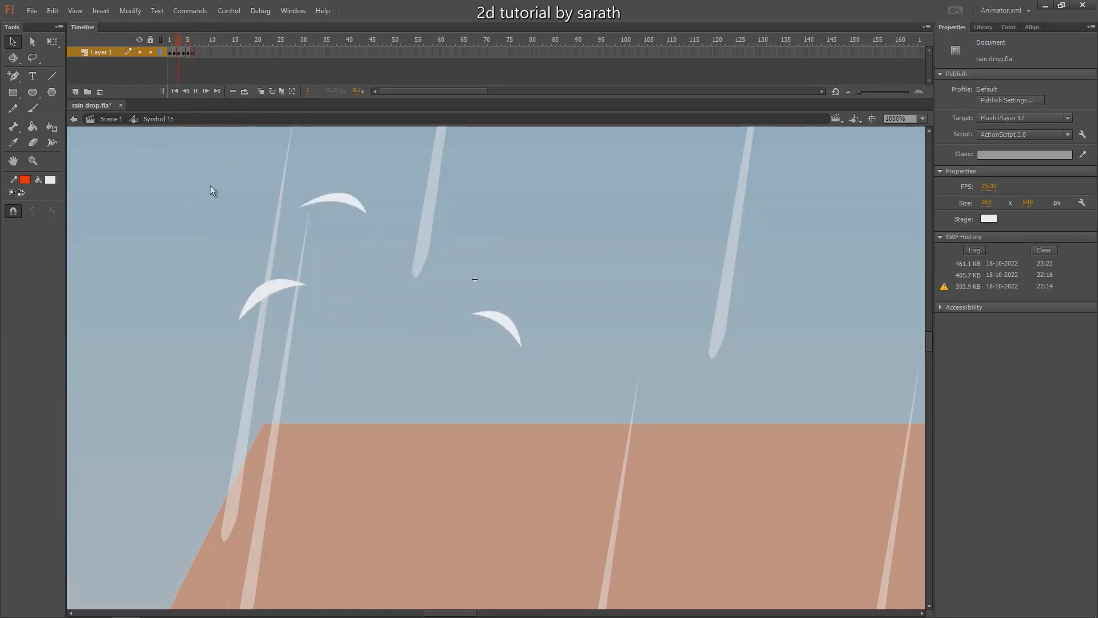
key(Return)
key(Return)
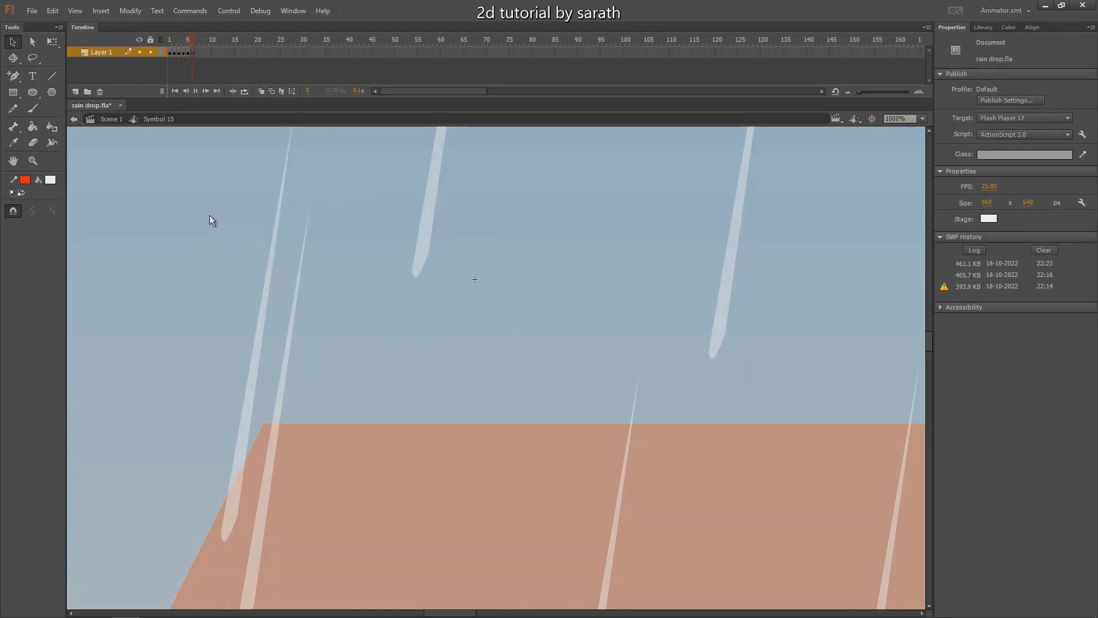
- Return to the main scene, play the splash together with the rain, and go back to frame 1
double_click(209, 218)
key(ctrl+minus)
key(ctrl+minus)
key(Return)
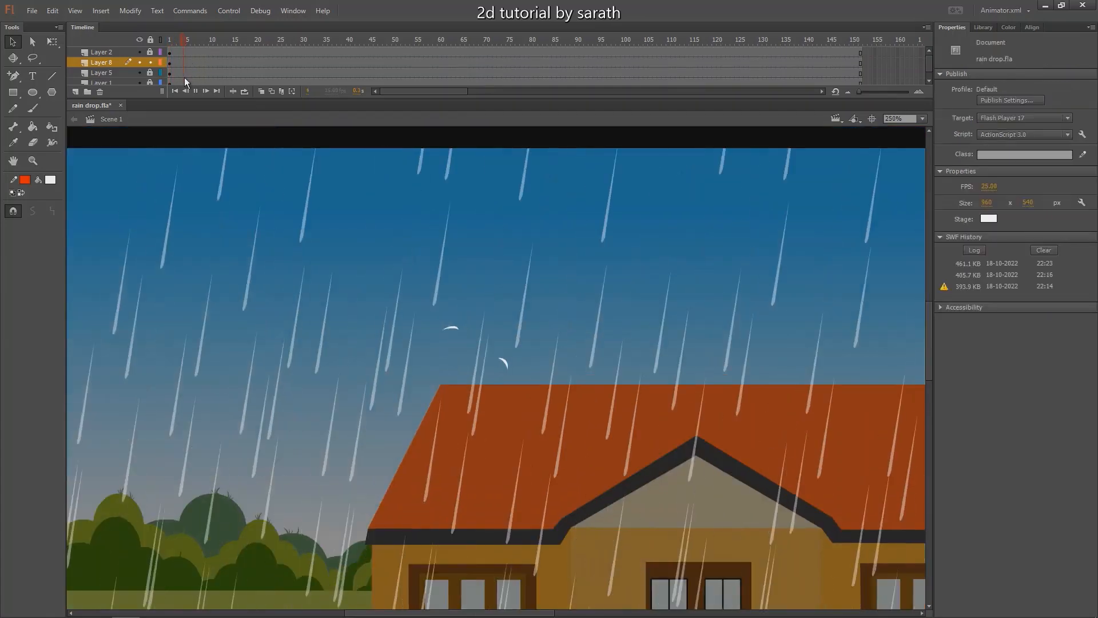
drag(181, 51, 104, 69)
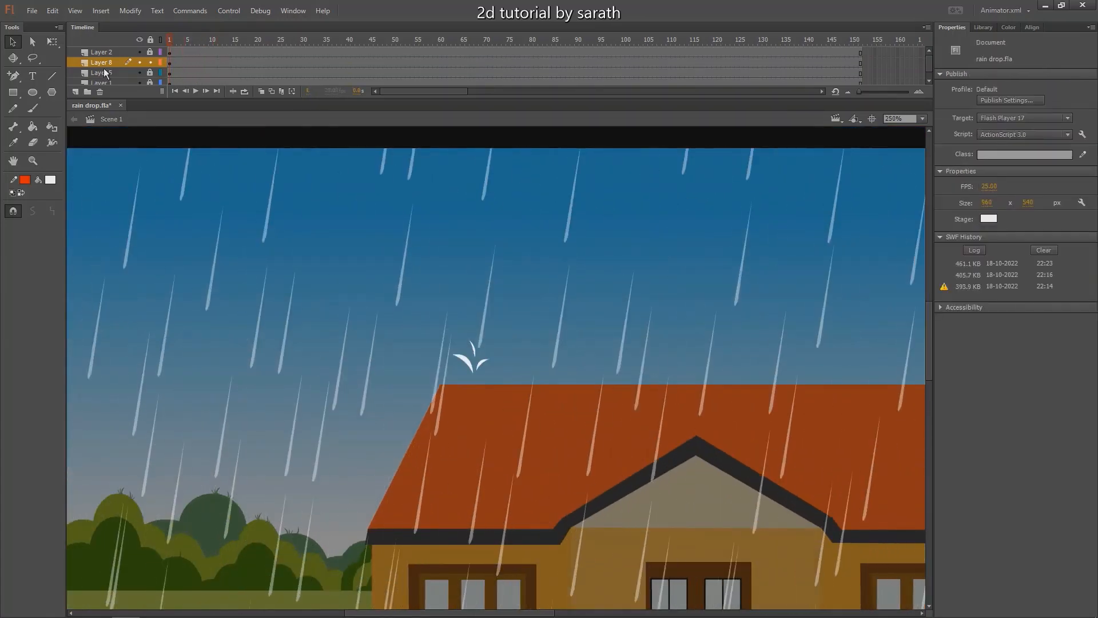
- Give the splash instance an Alpha color effect of 27%
click(466, 364)
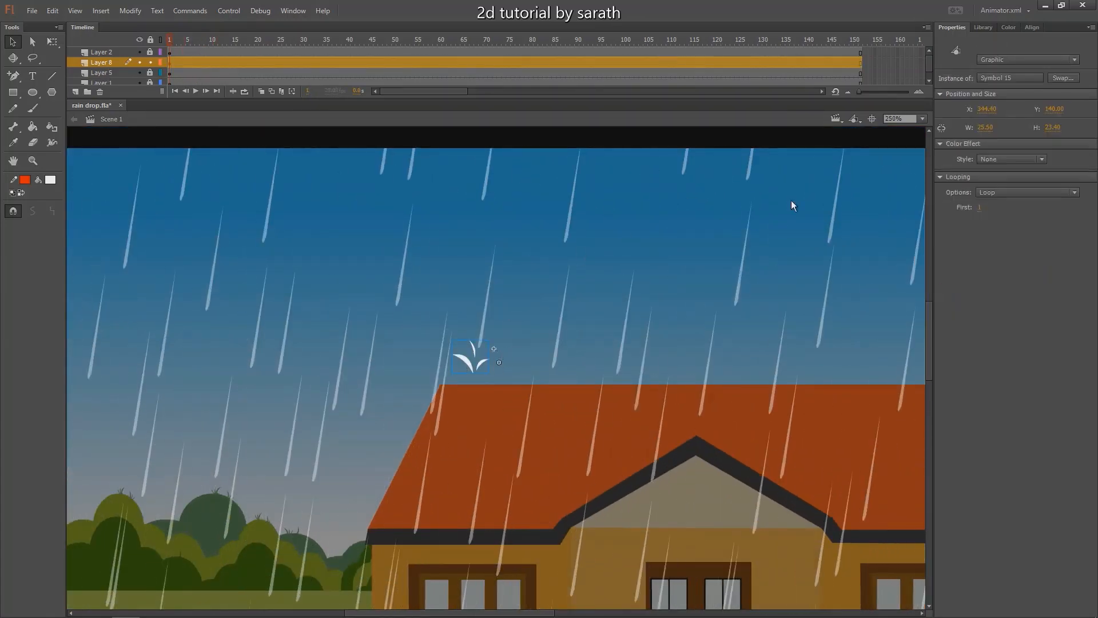
click(1004, 159)
click(1004, 224)
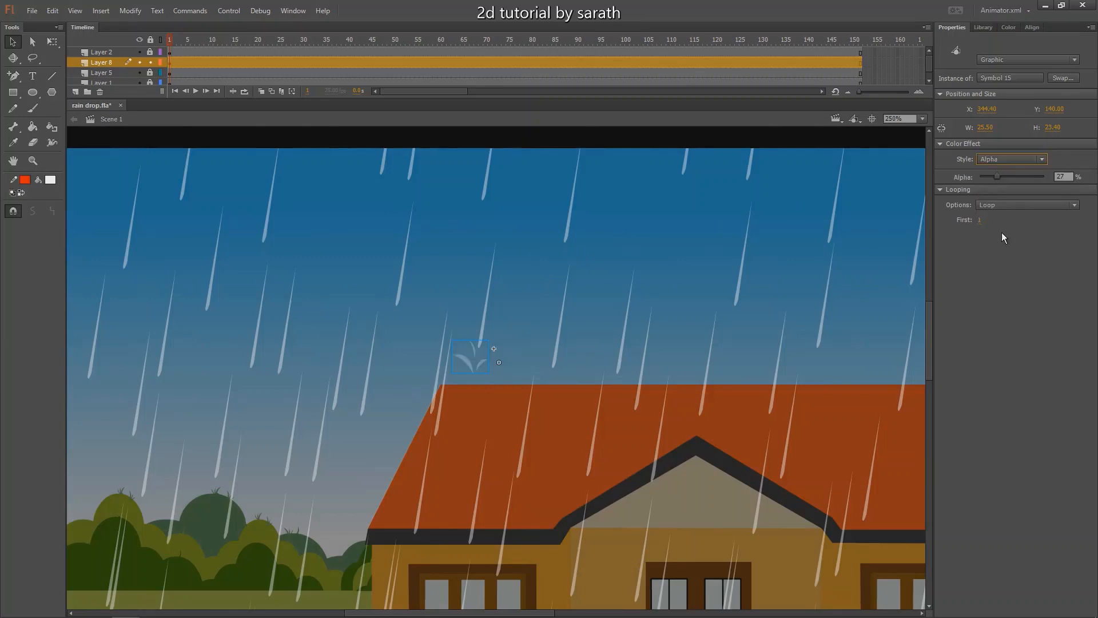
- Scale the splash instance to 80% four times in succession, down to about 10.5 px wide
key(space)
drag(485, 274, 427, 234)
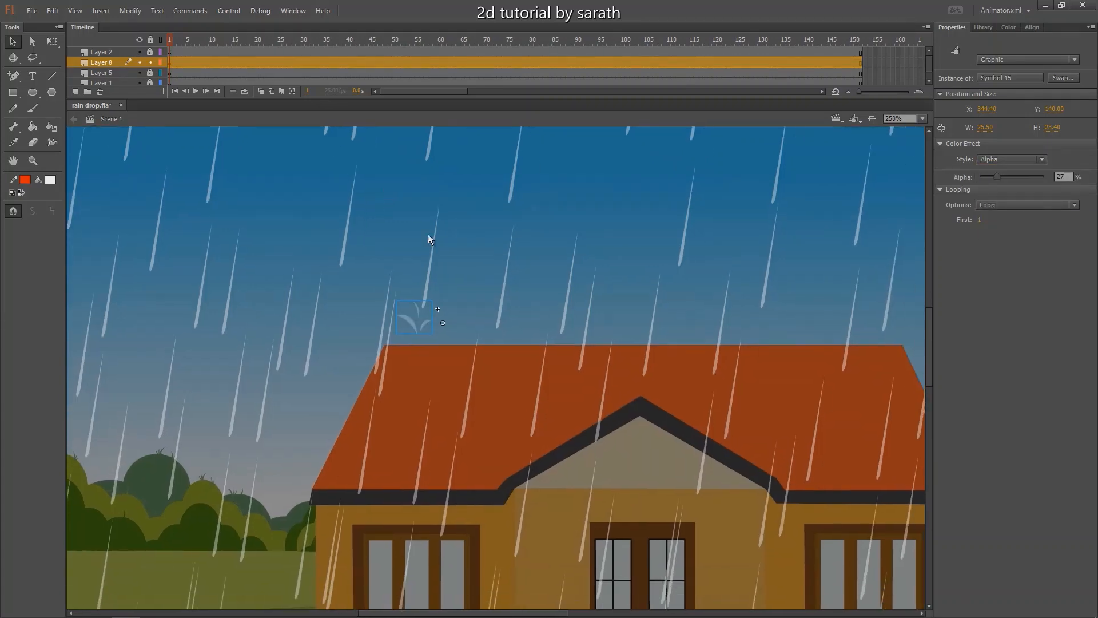
key(q)
key(ctrl+alt+s)
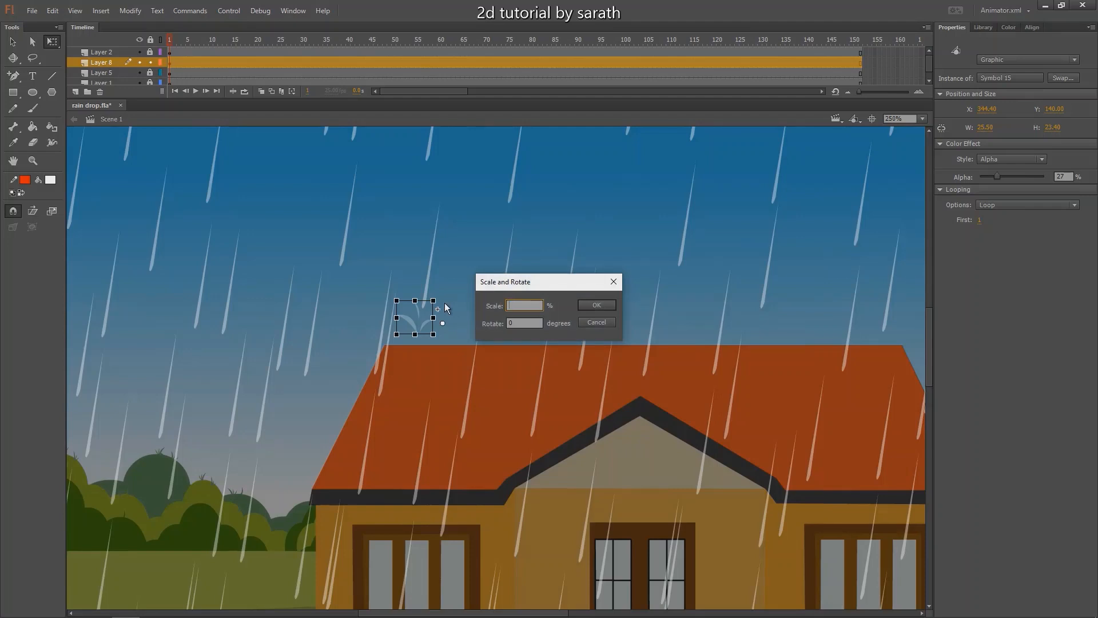
text(80)
key(Return)
key(ctrl+alt+s)
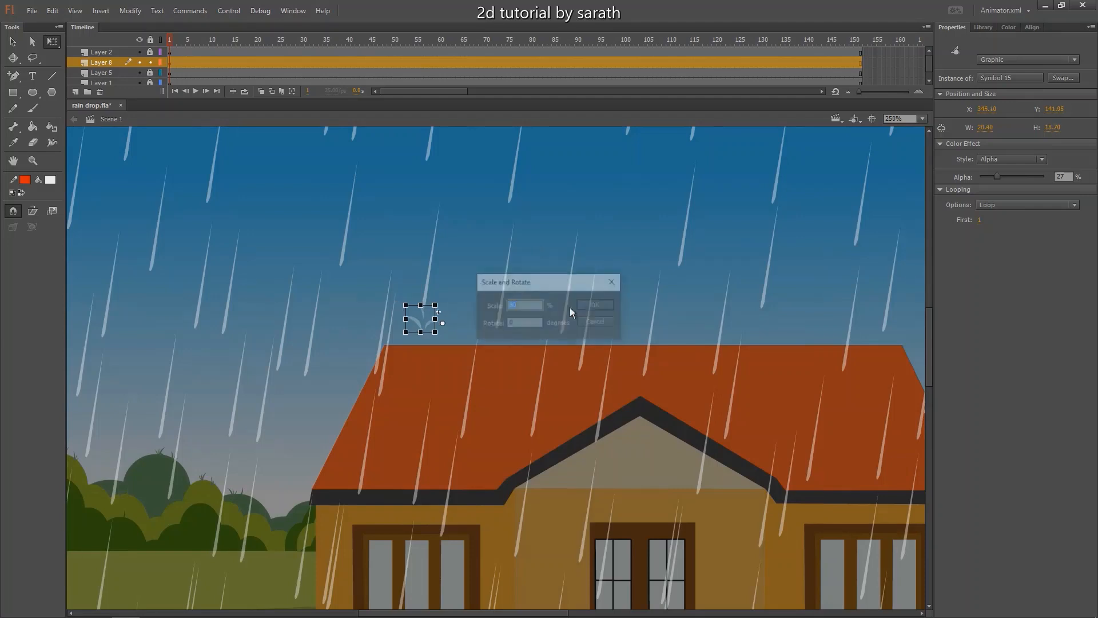
click(592, 307)
key(ctrl+alt+s)
click(599, 307)
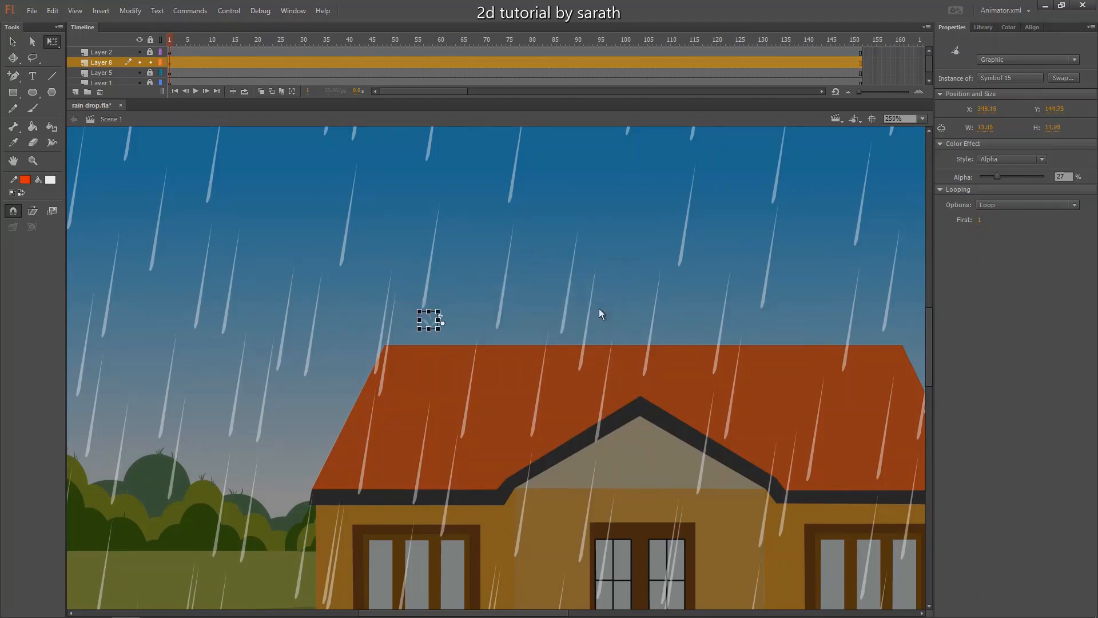
key(ctrl+alt+s)
click(603, 307)
- Play the scene to check the reduced splash against the rain, and return to frame 1
click(170, 40)
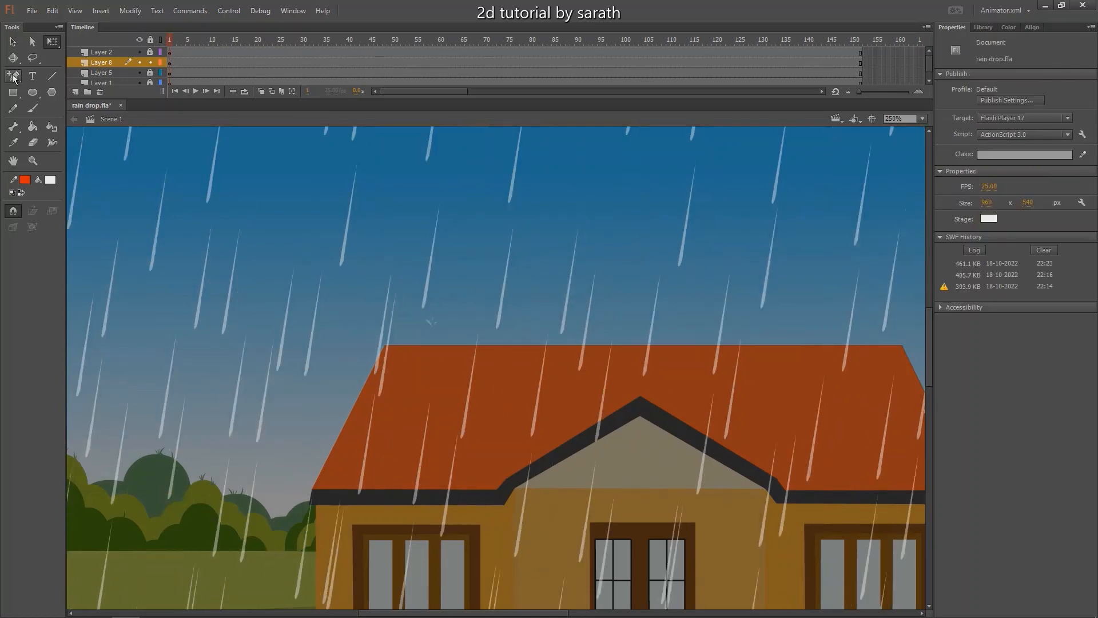
key(Return)
drag(218, 39, 170, 39)
- Move the splash onto the roof just below the left end of its ridge
key(v)
click(432, 323)
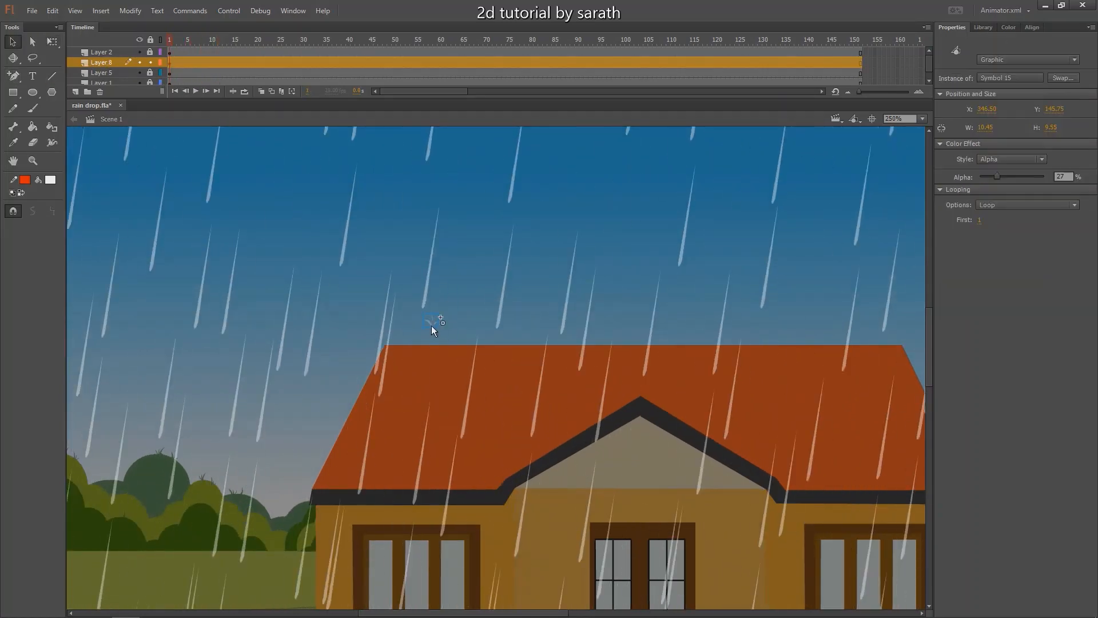
scroll(375, 289, down, 2)
scroll(375, 289, right, 1)
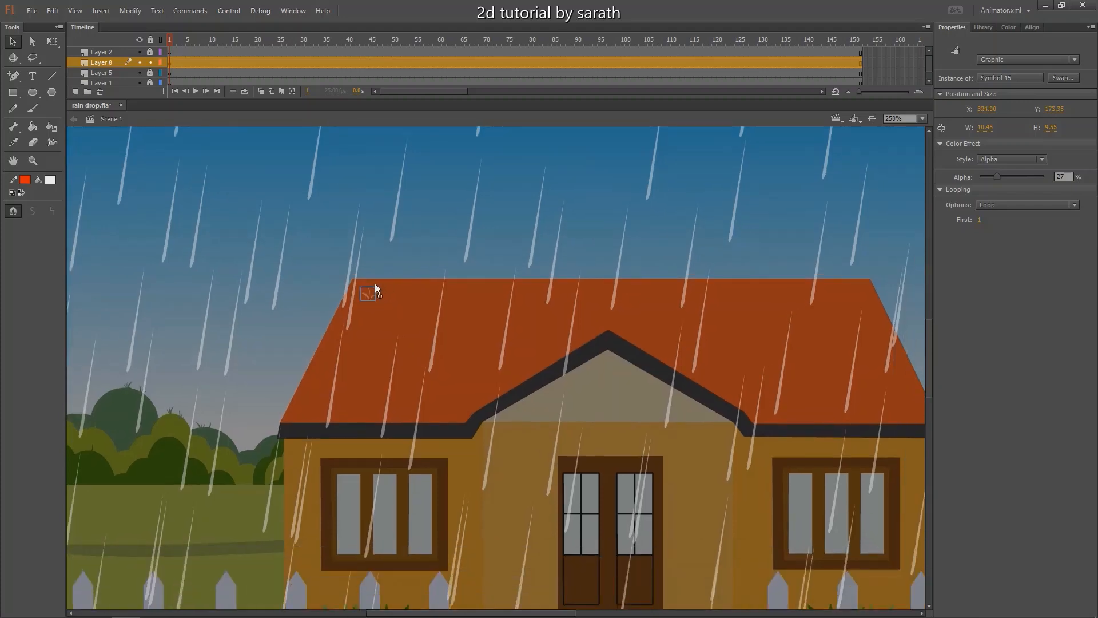
- Place two more splash copies along the upper roof, starting the loop of the middle one at frame 3
drag(375, 305, 431, 295)
text(3)
click(365, 298)
drag(377, 311, 495, 303)
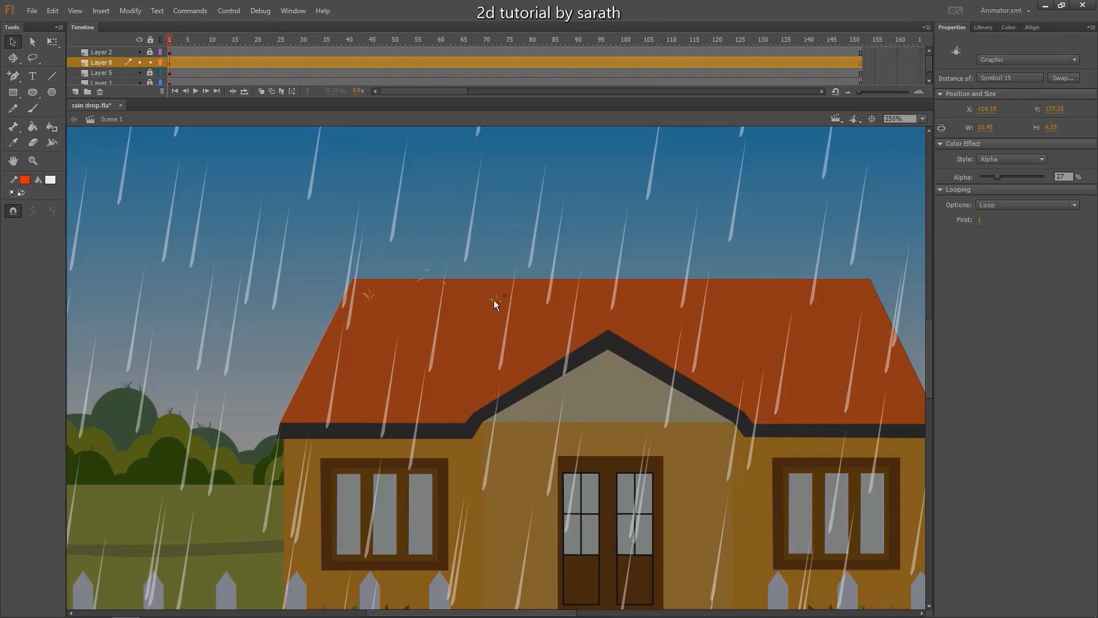
- Select the splashes along the ridge and duplicate them lower on the left part of the roof
shift+click(368, 299)
drag(444, 294, 372, 382)
key(ctrl+d)
key(ctrl+d)
- Duplicate the splash groups across the right half of the roof and add another set on the left half
drag(457, 410, 864, 371)
key(ctrl+d)
drag(843, 318, 725, 263)
key(ctrl+d)
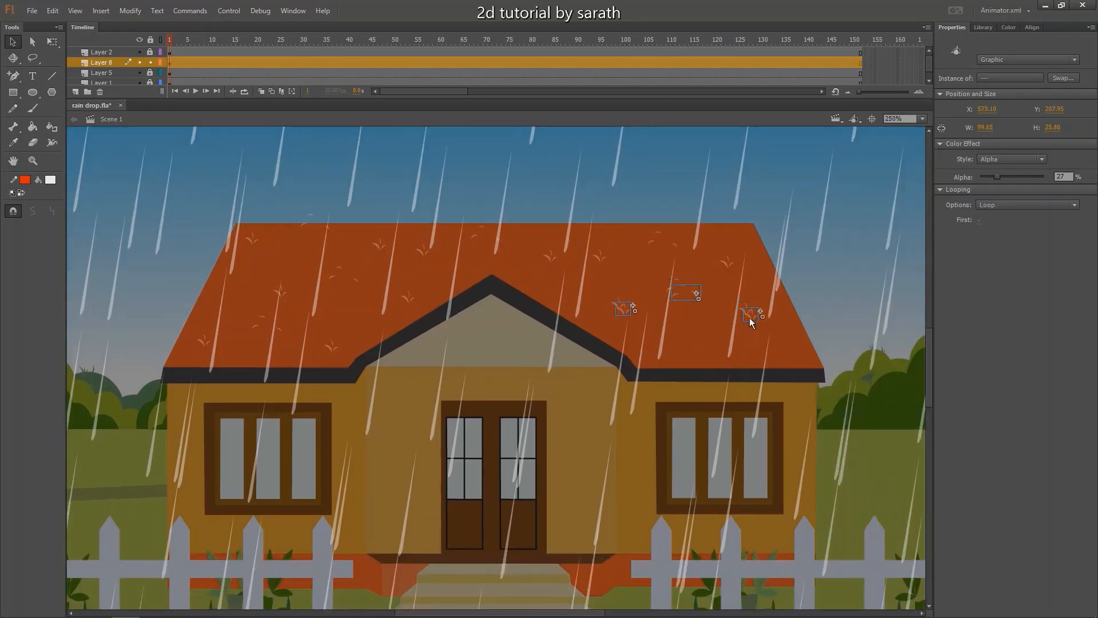
drag(749, 317, 349, 298)
key(ctrl+d)
- Play the scene with the whole stage in view to check the roof splashes
key(ctrl+minus)
key(Return)
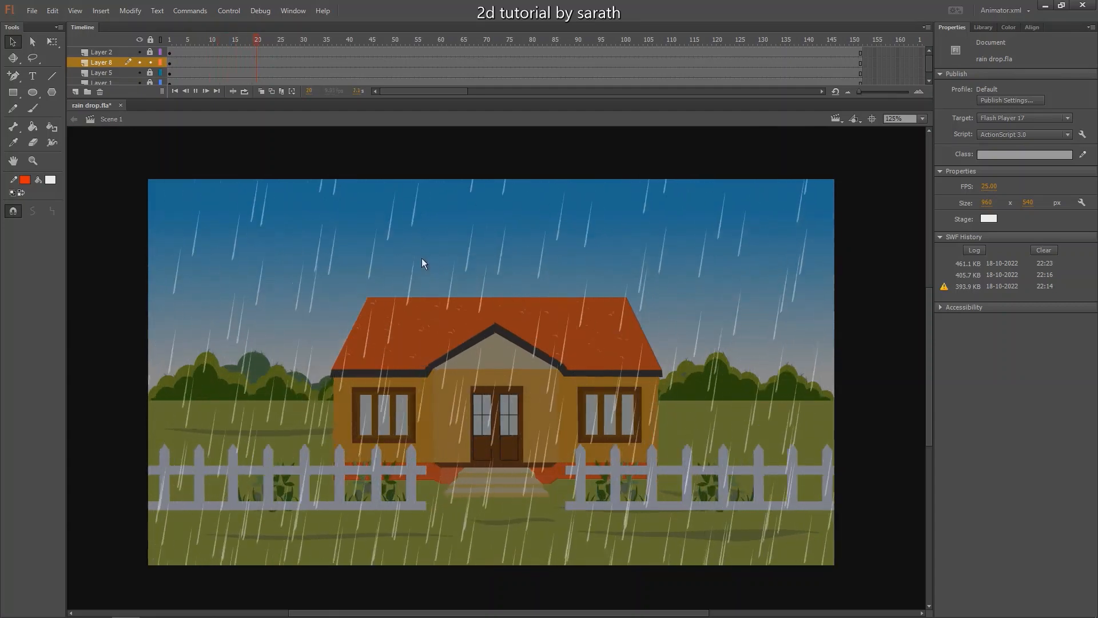
key(Return)
- Select all the roof splashes at frame 1 and copy them onto the left half of the front lawn
click(169, 63)
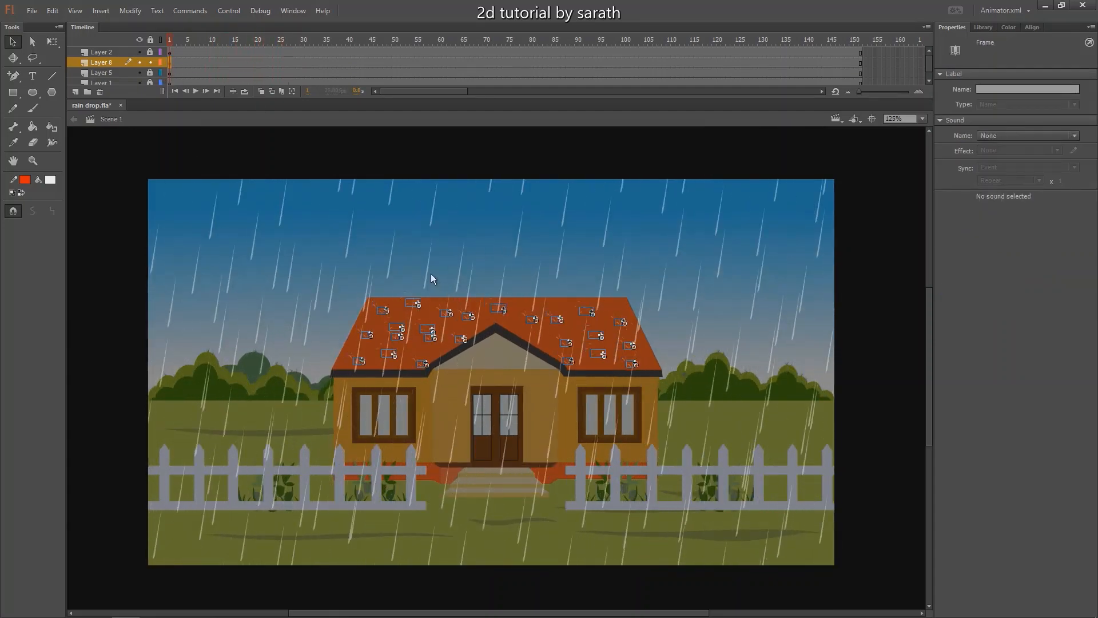
scroll(431, 279, down, 3)
key(ctrl+a)
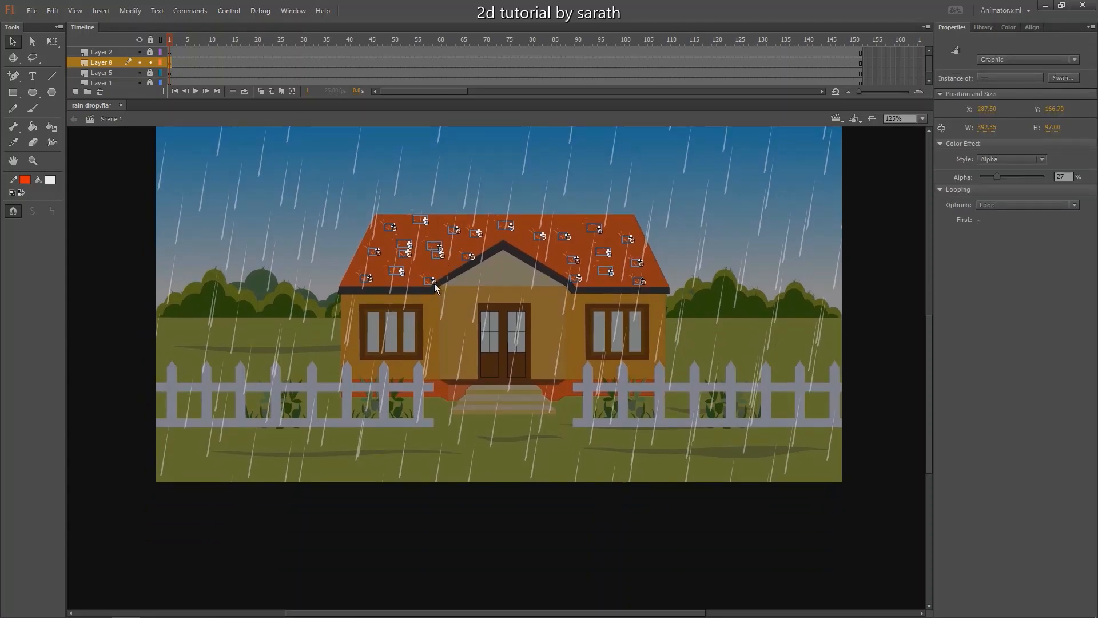
drag(434, 283, 250, 469)
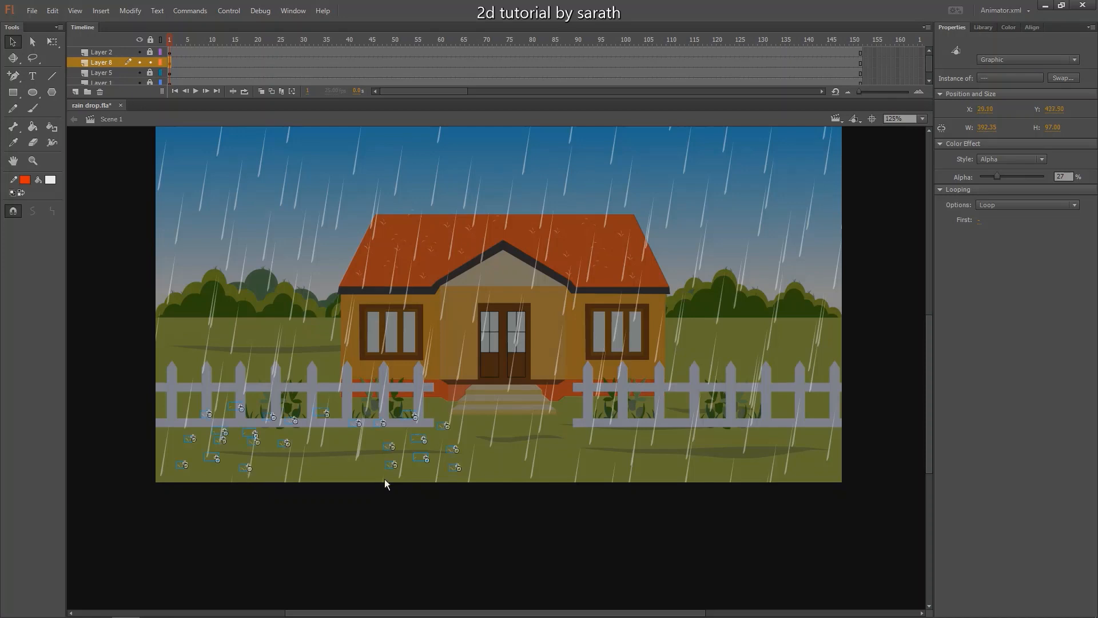
- Copy the lawn splashes onto the right half of the front lawn and play the scene
drag(466, 473, 765, 468)
key(space)
drag(766, 420, 703, 424)
key(Return)
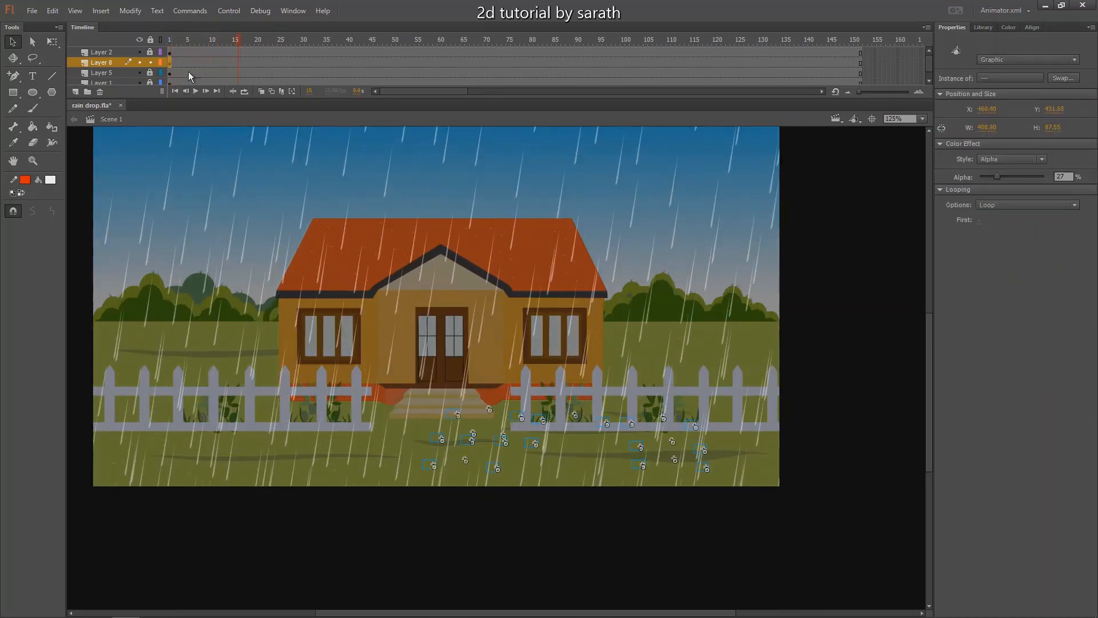
- Copy the front-lawn splashes onto the grass behind the fence on both sides of the house, scaling the copy to fit
drag(644, 456, 722, 357)
key(q)
drag(787, 313, 755, 319)
drag(532, 345, 192, 353)
key(ctrl+d)
key(v)
- Play the scene from frame 1 in full and close-up views to check the splashes on the roof and lawns
key(Return)
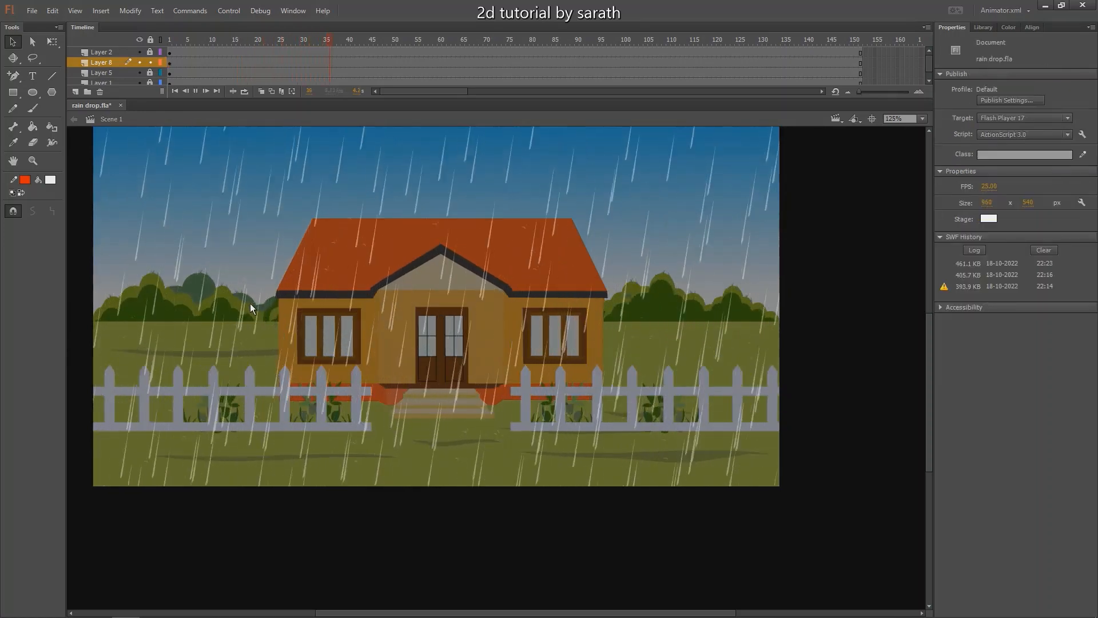
key(Return)
drag(207, 40, 114, 80)
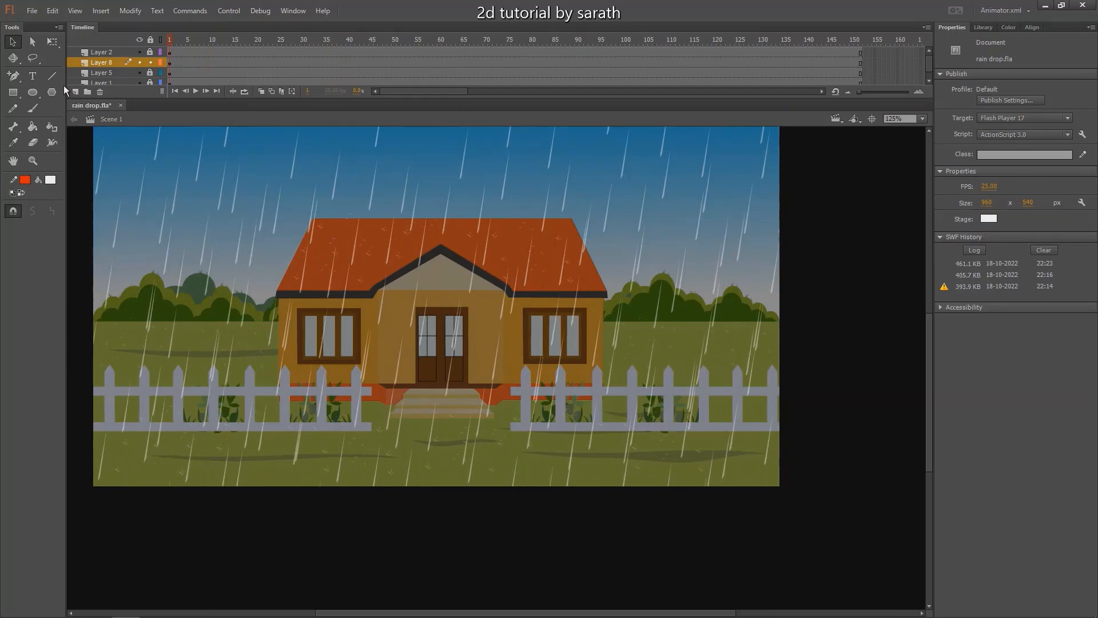
key(ctrl+equal)
key(Return)
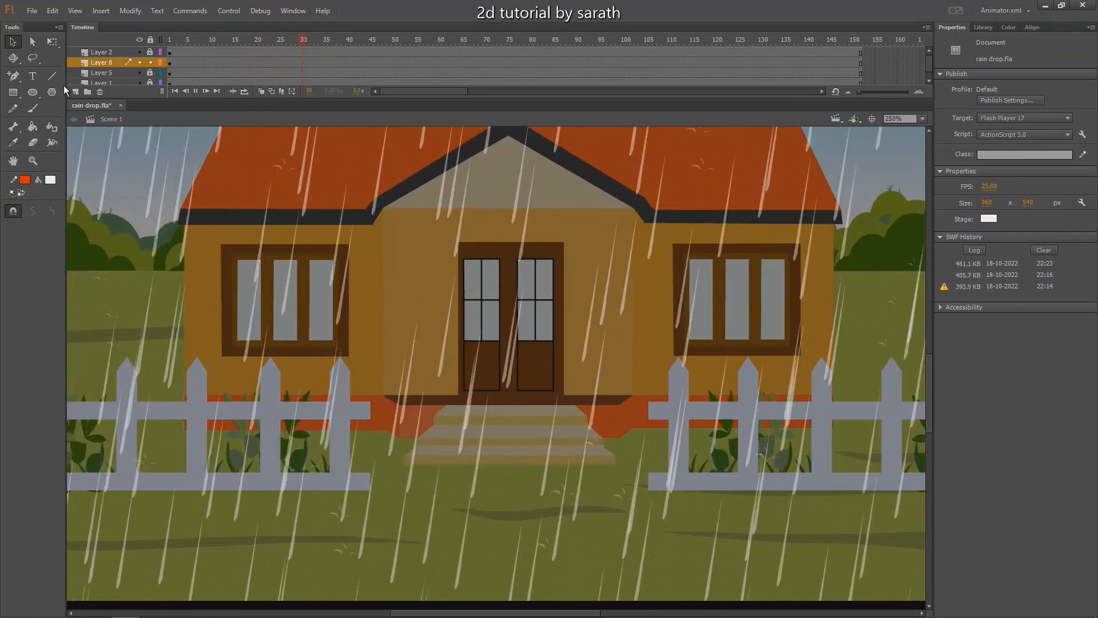
key(ctrl+minus)
click(188, 38)
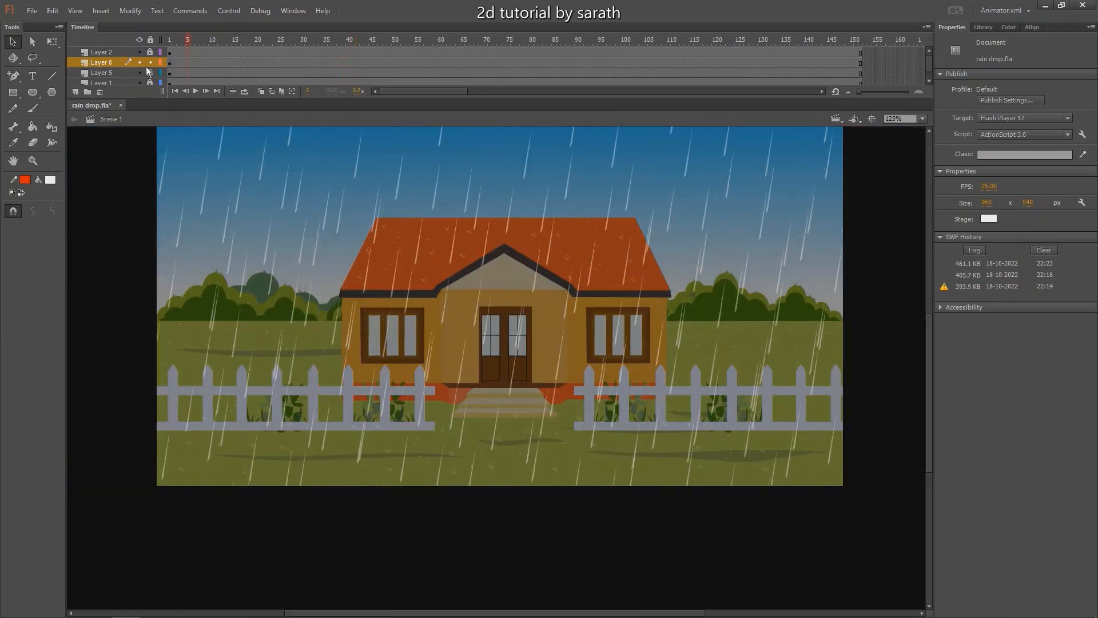
- Save the document and test the finished rain movie in a maximized preview, closing the preview when done
click(149, 73)
key(ctrl+s)
key(ctrl+Return)
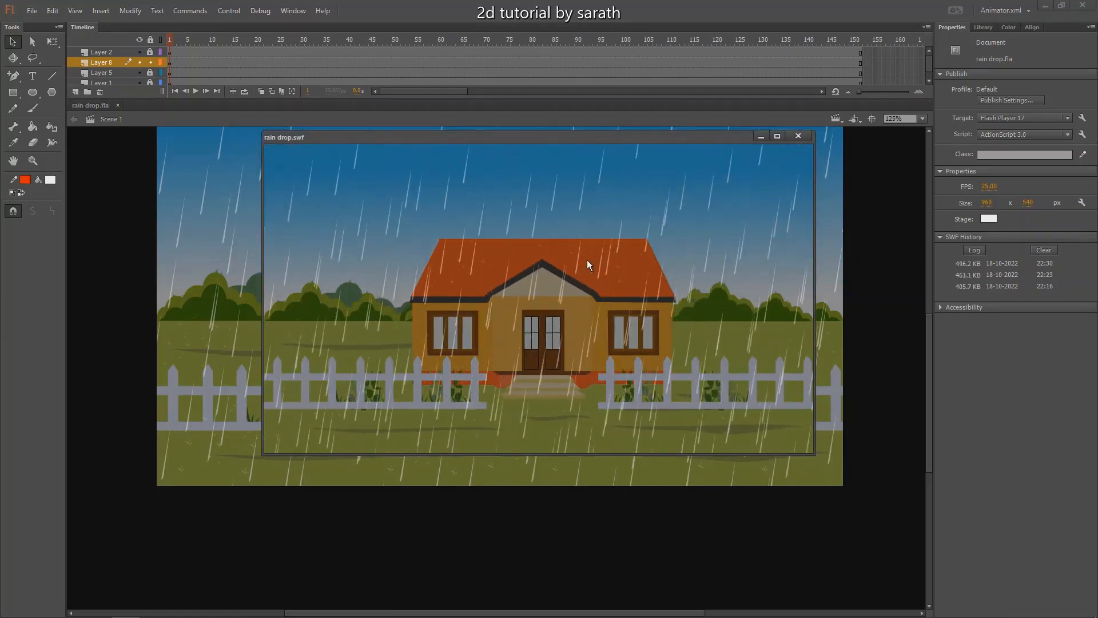
click(777, 137)
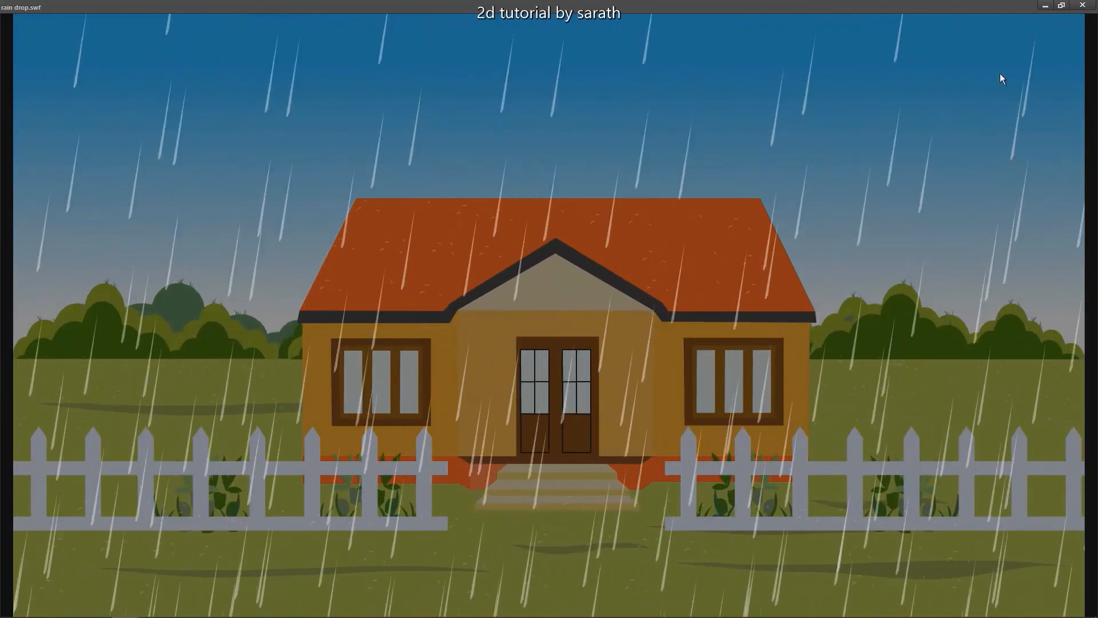
click(1079, 7)
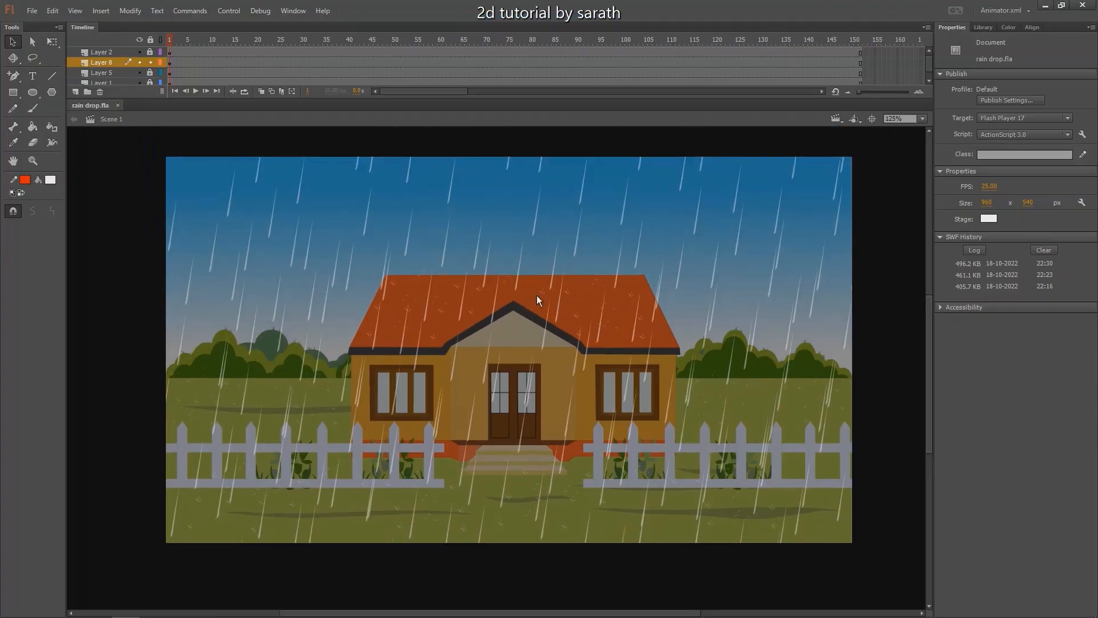